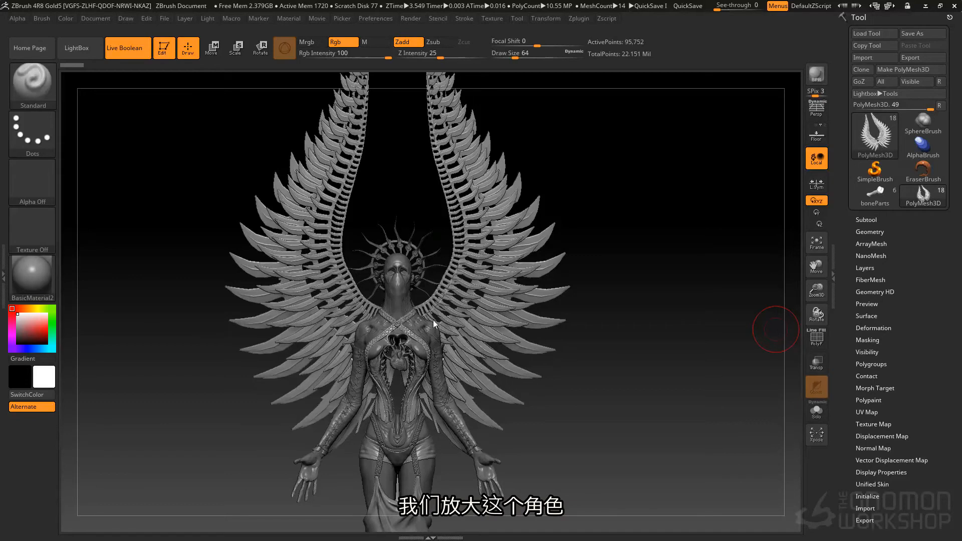
pyautogui.moveTo(430, 274); pyautogui.dragTo(426, 296, button='right')
pyautogui.moveTo(426, 296); pyautogui.dragTo(514, 201, button='right')
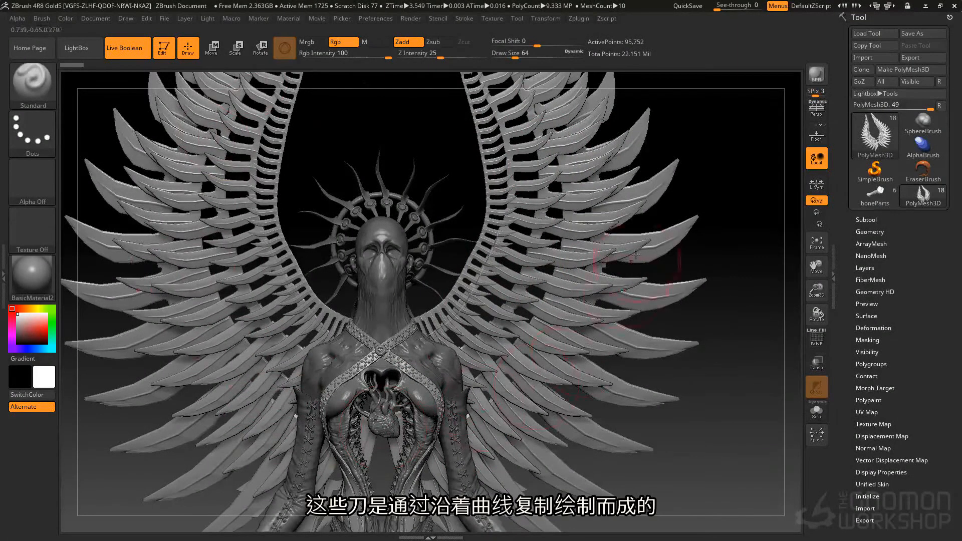
pyautogui.keyDown('alt'); pyautogui.moveTo(633, 385); pyautogui.dragTo(650, 264, button='right'); pyautogui.keyUp('alt')
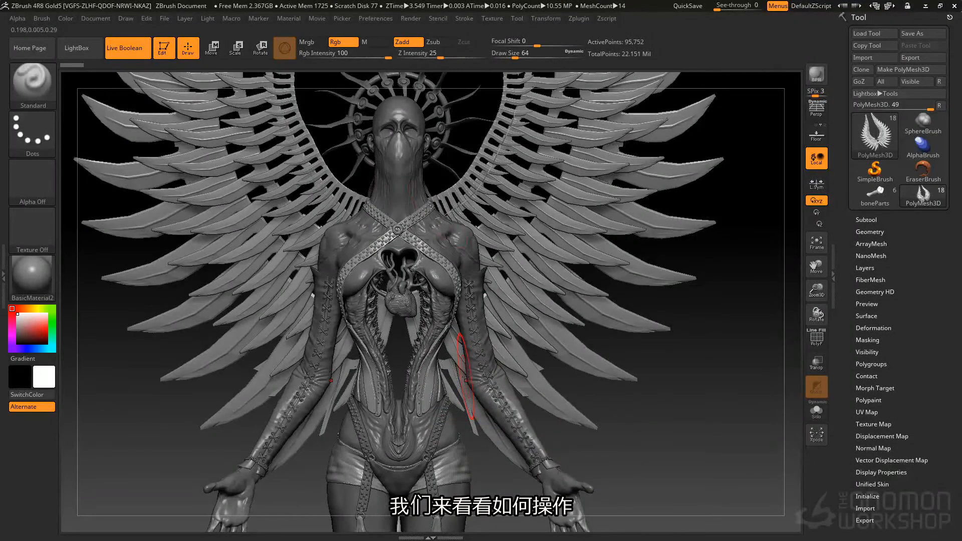
# Step: Load the PolySphere tool from LightBox in place of the winged character
pyautogui.click(71, 48)
pyautogui.click(159, 79)
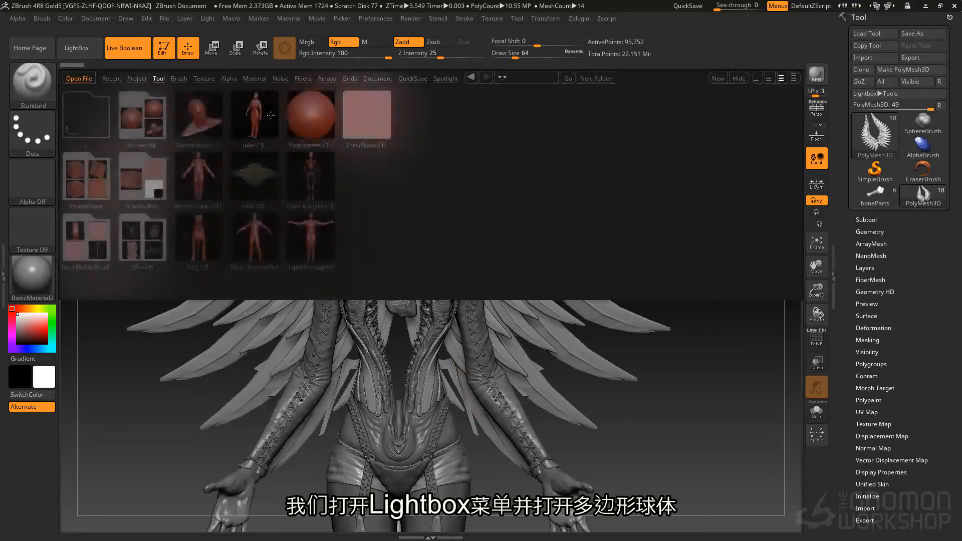
pyautogui.doubleClick(293, 106)
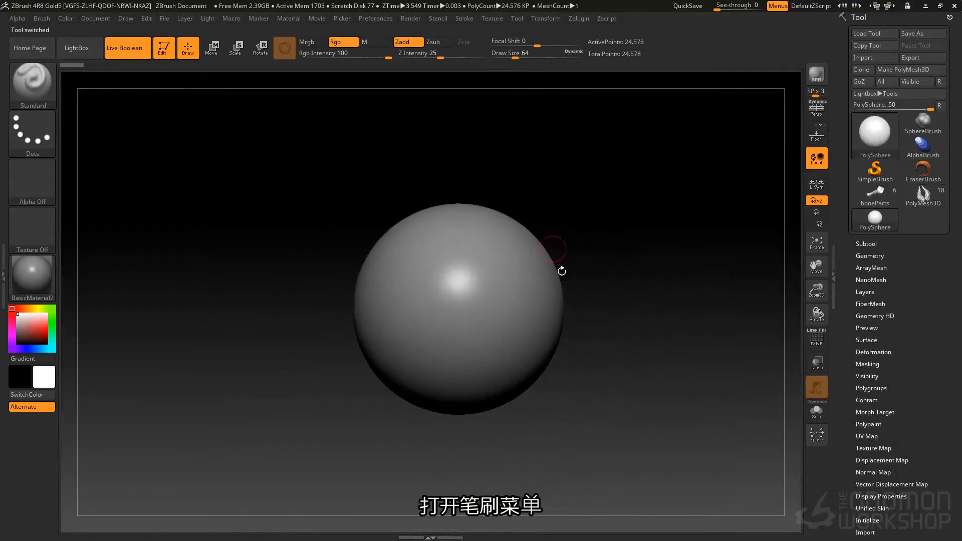
# Step: Choose the Philips Type01 mesh of the IMM Ind. Parts insert brush and try to insert it on the sphere
pyautogui.press('b')
pyautogui.press('i')
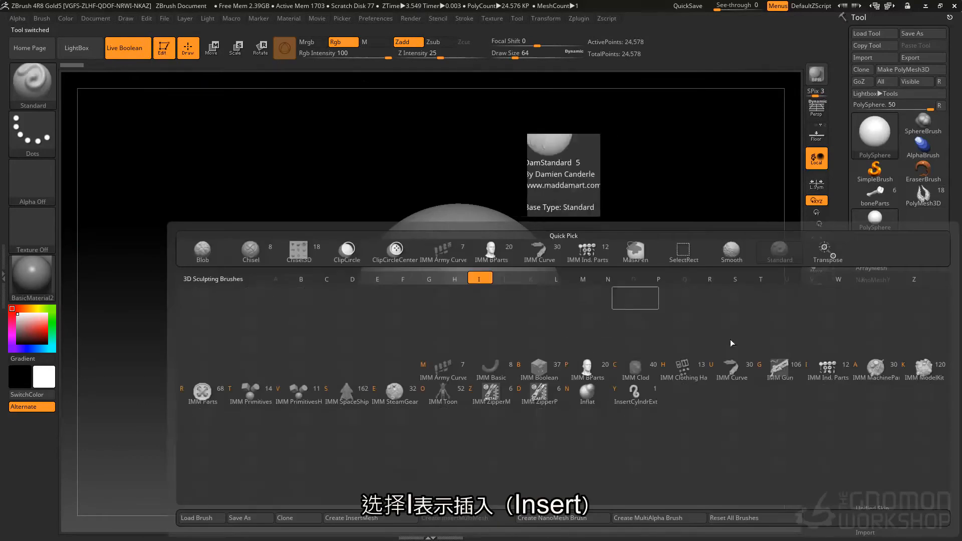
pyautogui.click(835, 370)
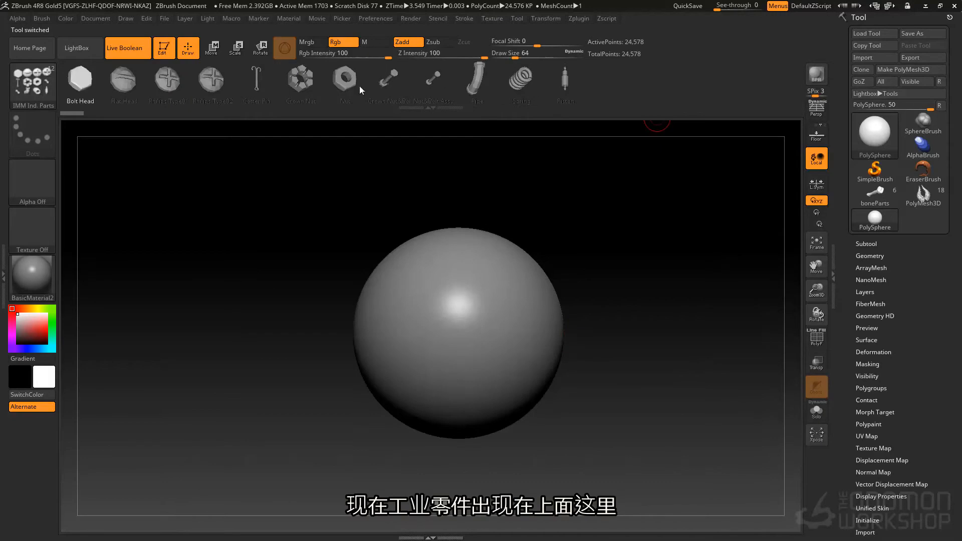
pyautogui.click(160, 83)
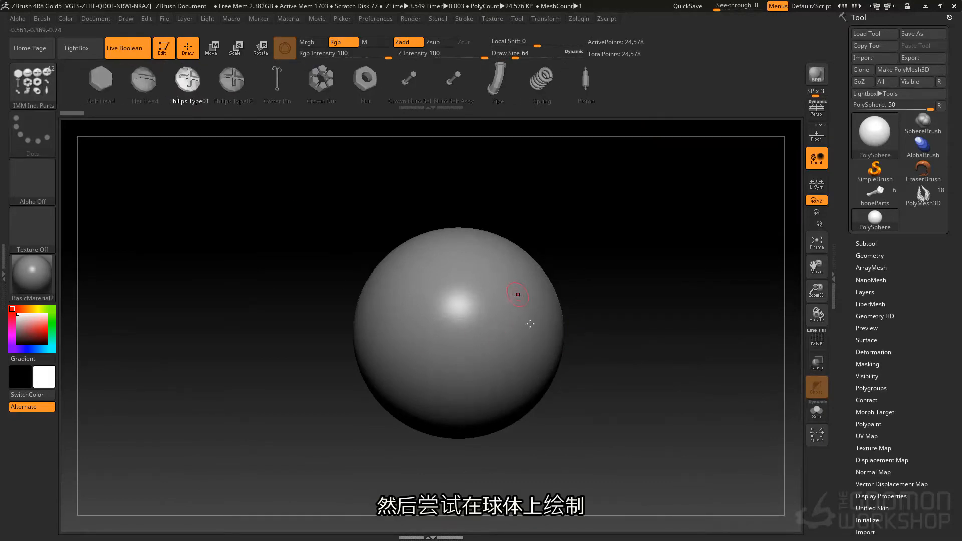
pyautogui.click(516, 294)
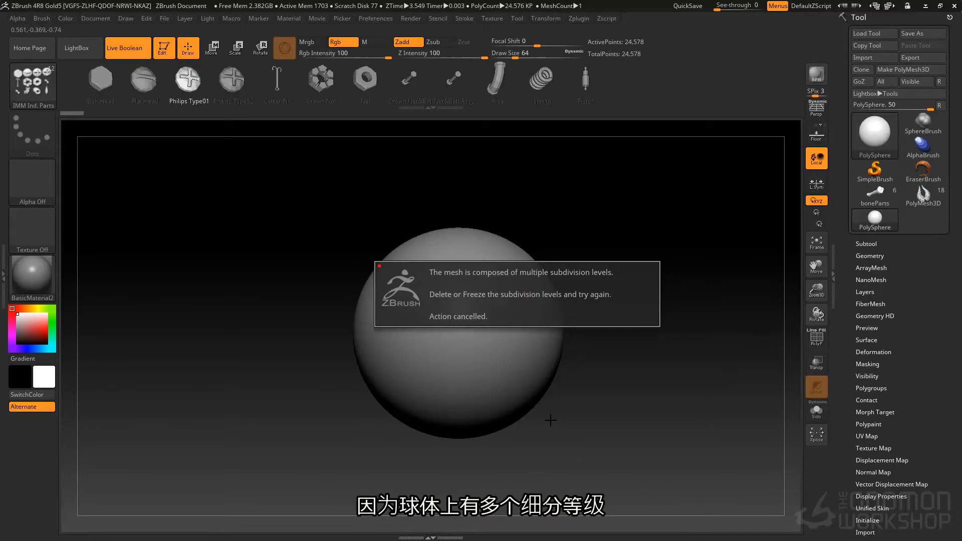
pyautogui.click(600, 486)
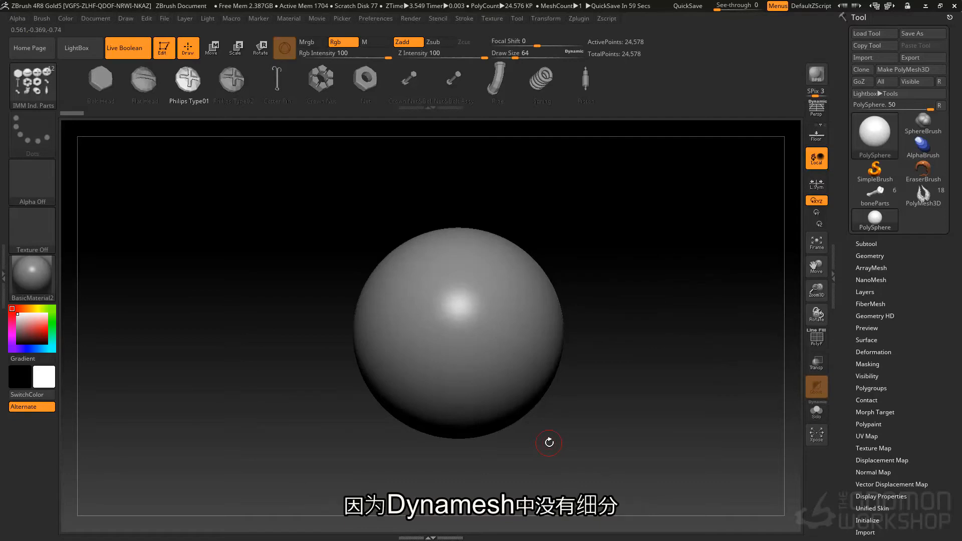
# Step: Delete the sphere's lower subdivision levels
pyautogui.click(877, 256)
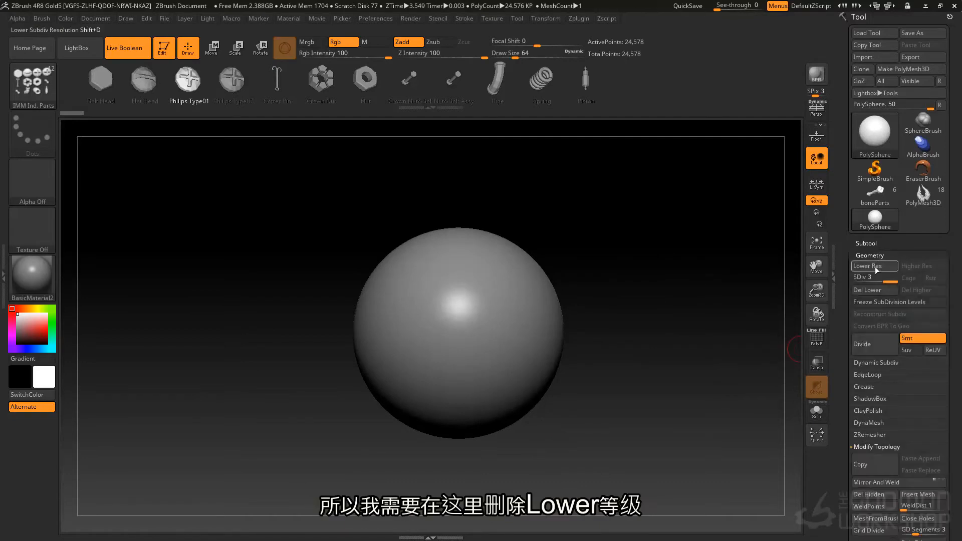
pyautogui.click(893, 289)
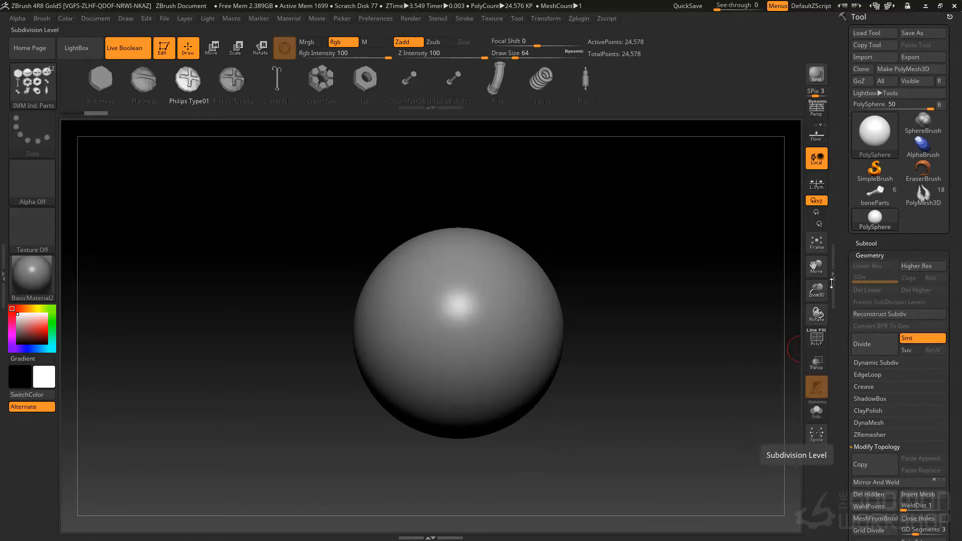
# Step: Draw mirrored Philips screw heads with freely chosen sizes on the sphere and undo them all
pyautogui.moveTo(516, 293)
pyautogui.mouseDown()
pyautogui.moveTo(591, 279)
pyautogui.moveTo(569, 257)
pyautogui.moveTo(516, 258)
pyautogui.moveTo(531, 290)
pyautogui.moveTo(535, 346)
pyautogui.mouseUp()
pyautogui.hotkey('ctrl', 'z')
pyautogui.moveTo(514, 378); pyautogui.dragTo(523, 403)
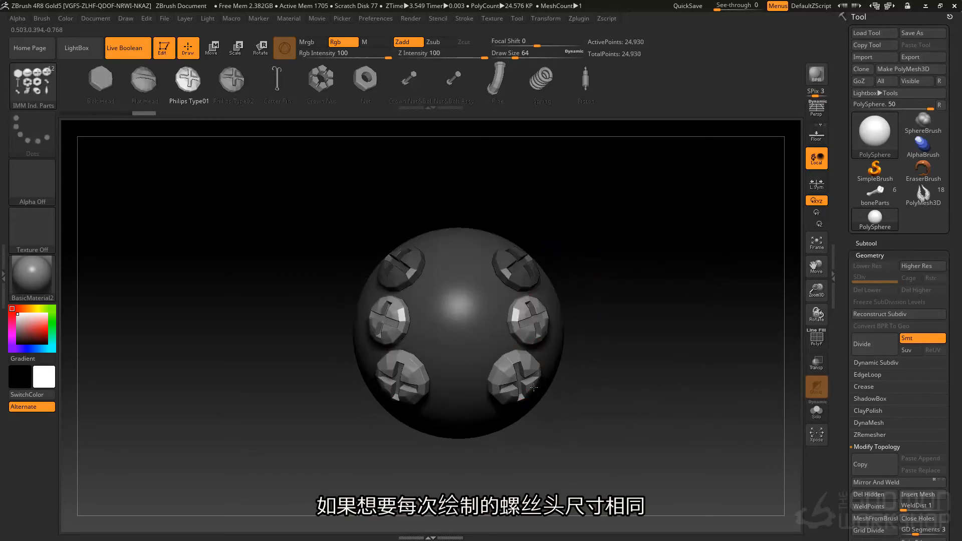
pyautogui.hotkey('ctrl', 'z')
pyautogui.hotkey('ctrl', 'z')
pyautogui.hotkey('ctrl', 'z')
# Step: Set the draw size to 77 and insert four mirrored pairs of equally sized screw heads near the sphere's sides
pyautogui.press('space')
pyautogui.moveTo(590, 224)
pyautogui.mouseDown()
pyautogui.moveTo(604, 224)
pyautogui.moveTo(592, 224)
pyautogui.mouseUp()
pyautogui.moveTo(521, 280); pyautogui.dragTo(516, 310)
pyautogui.click(515, 311)
pyautogui.click(511, 353)
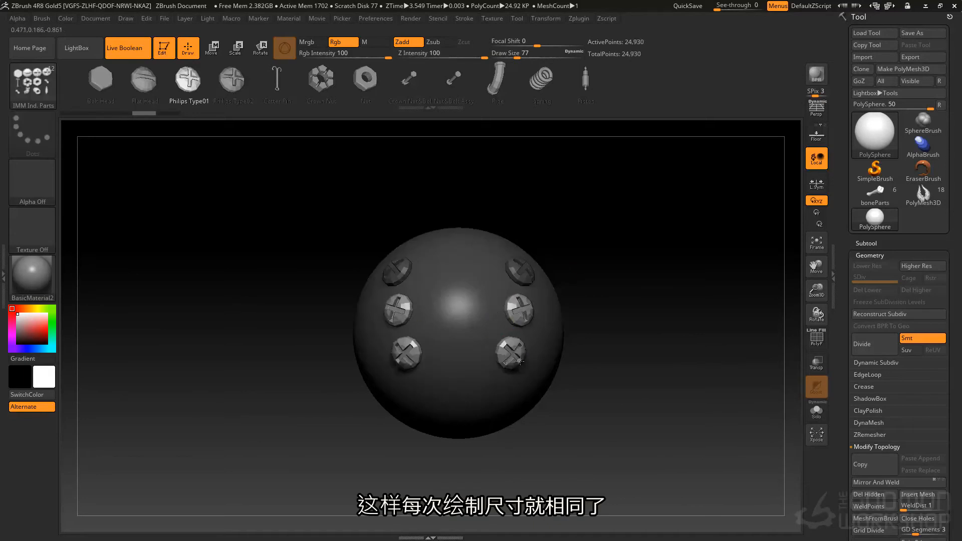
pyautogui.click(499, 391)
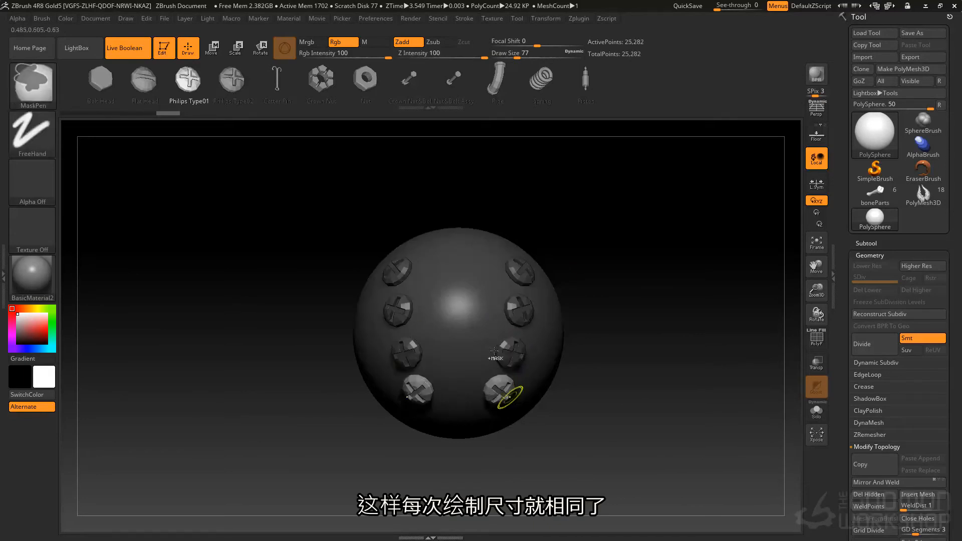
# Step: Add equally sized screw heads in two inner columns with a single centred one below them, and clear the mask
pyautogui.click(489, 271)
pyautogui.click(484, 305)
pyautogui.click(480, 340)
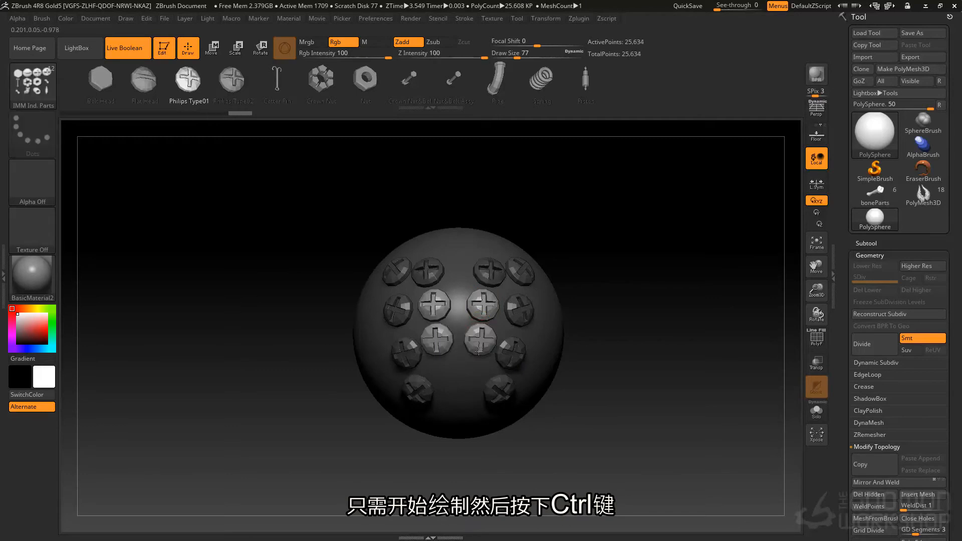
pyautogui.click(468, 369)
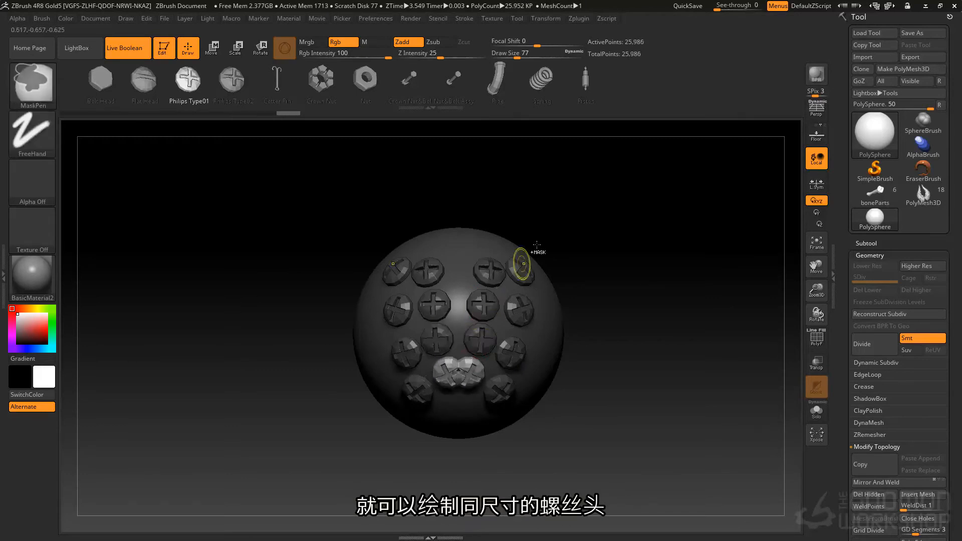
pyautogui.hotkey('ctrl', 'z')
pyautogui.click(458, 375)
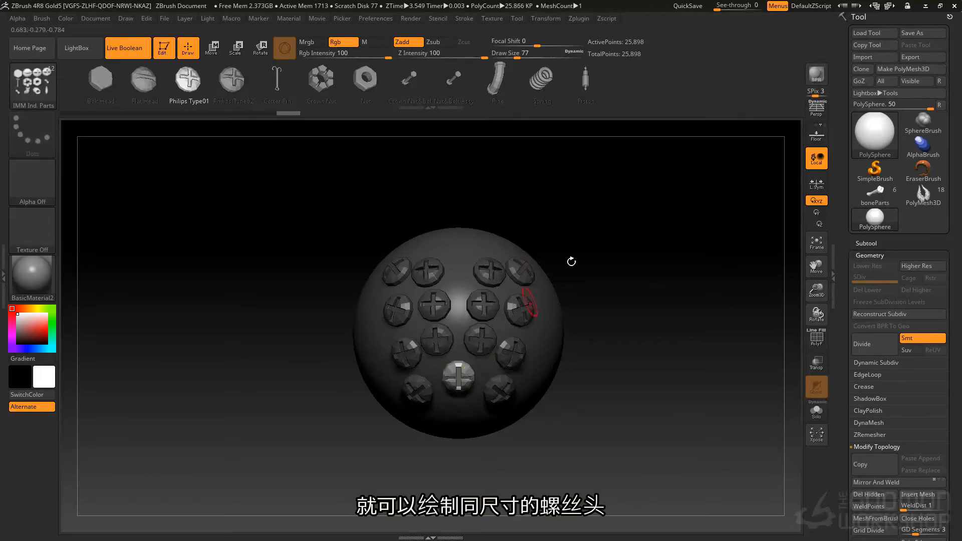
pyautogui.keyDown('ctrl'); pyautogui.moveTo(622, 221); pyautogui.dragTo(567, 219); pyautogui.keyUp('ctrl')
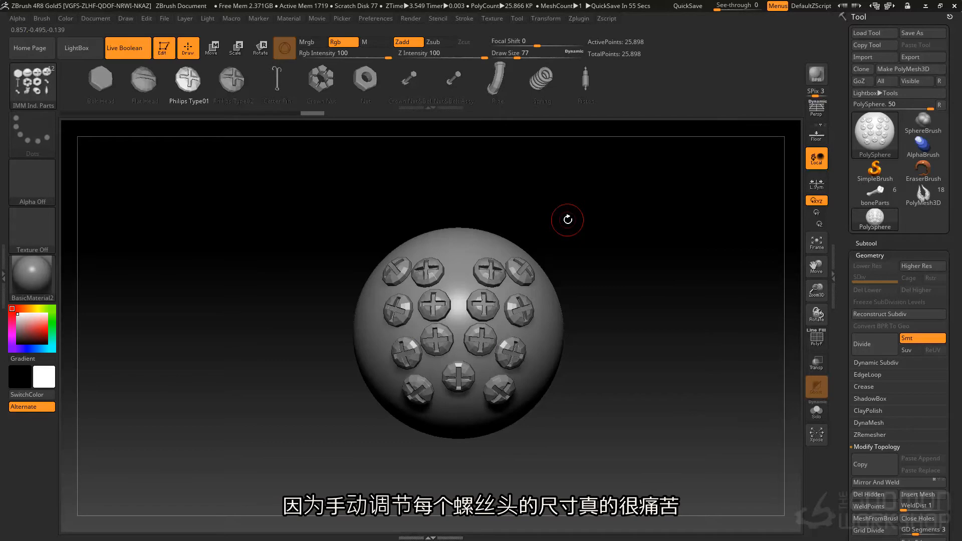
# Step: Insert several larger mirrored Philips screw heads around the side and back of the sphere
pyautogui.moveTo(634, 363); pyautogui.dragTo(618, 338)
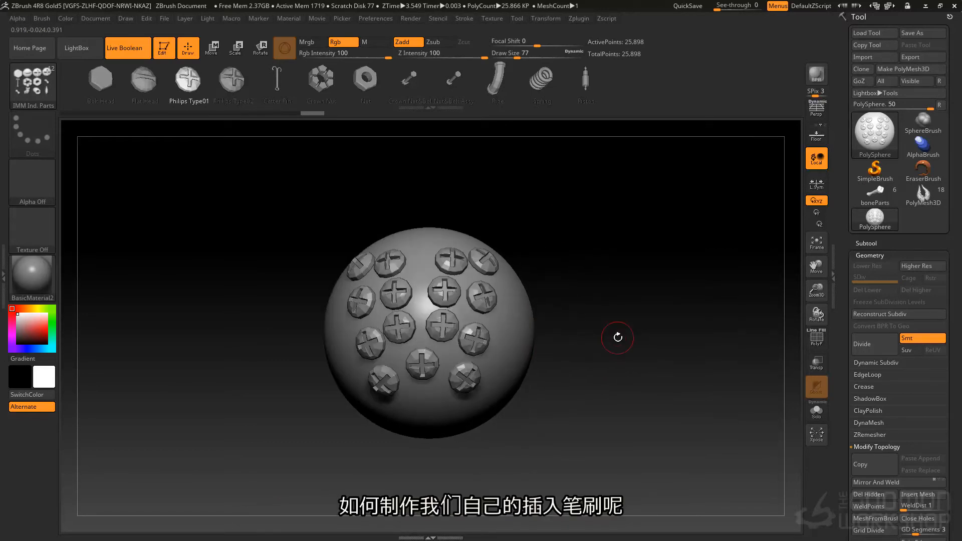
pyautogui.moveTo(617, 281); pyautogui.dragTo(559, 282)
pyautogui.moveTo(477, 293); pyautogui.dragTo(482, 325)
pyautogui.moveTo(307, 326)
pyautogui.mouseDown()
pyautogui.moveTo(366, 328)
pyautogui.moveTo(415, 357)
pyautogui.mouseUp()
pyautogui.moveTo(482, 256); pyautogui.dragTo(462, 304)
pyautogui.keyDown('alt'); pyautogui.moveTo(491, 333); pyautogui.dragTo(575, 435); pyautogui.keyUp('alt')
pyautogui.moveTo(458, 315); pyautogui.dragTo(480, 341)
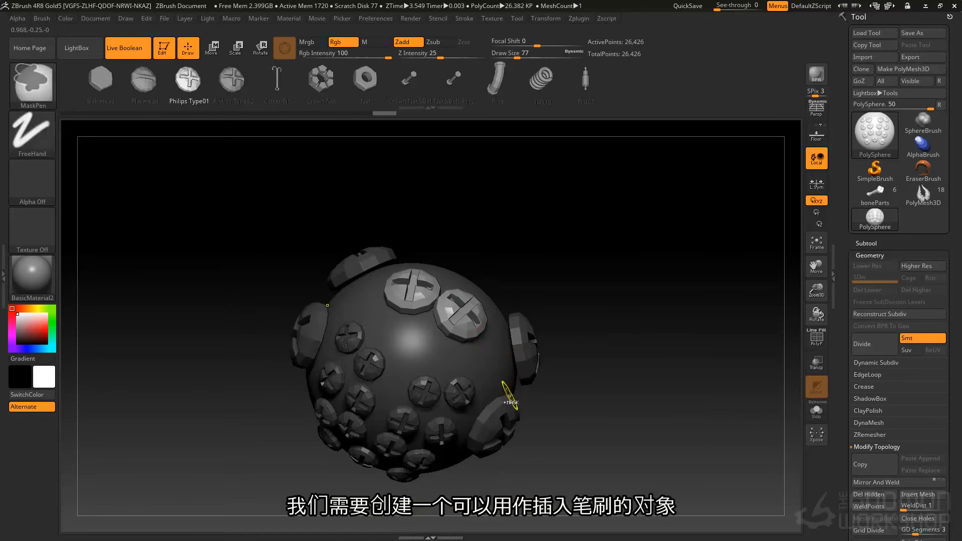
# Step: Undo the last screw head pair and insert a large screw head on the top of the sphere
pyautogui.hotkey('ctrl', 'z')
pyautogui.moveTo(537, 419); pyautogui.dragTo(495, 369)
pyautogui.moveTo(564, 350)
pyautogui.mouseDown()
pyautogui.moveTo(518, 363)
pyautogui.moveTo(508, 390)
pyautogui.moveTo(541, 371)
pyautogui.mouseUp()
pyautogui.moveTo(517, 254); pyautogui.dragTo(477, 304)
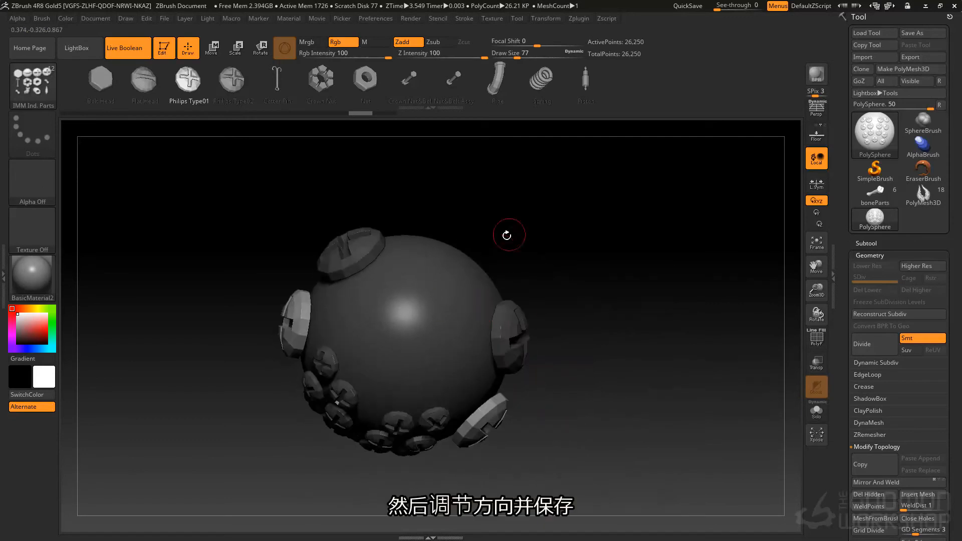
pyautogui.moveTo(422, 315); pyautogui.dragTo(455, 368)
pyautogui.moveTo(519, 407); pyautogui.dragTo(507, 313)
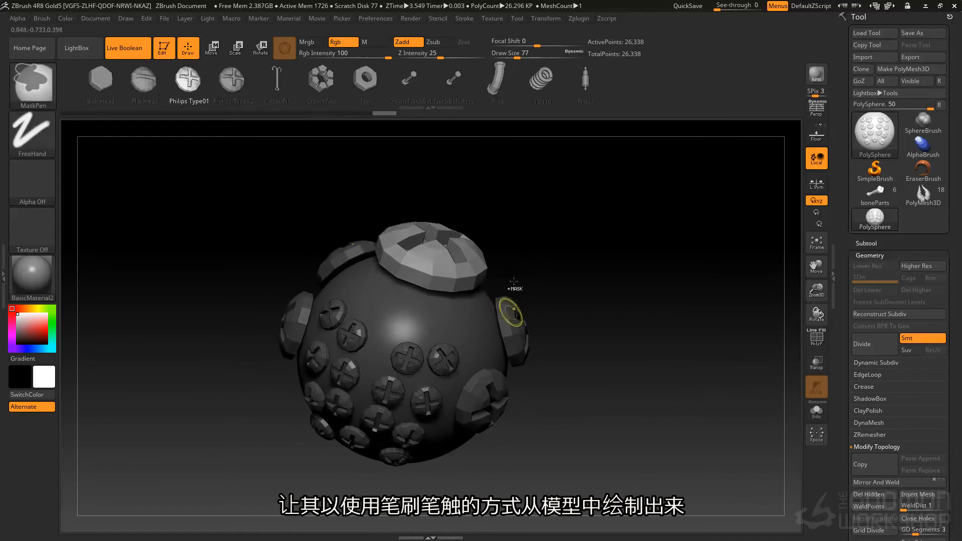
# Step: Undo all inserted screw heads back to the plain sphere
pyautogui.hotkey('ctrl', 'z')
pyautogui.hotkey('ctrl', 'z')
pyautogui.hotkey('ctrl', 'z')
pyautogui.hotkey('ctrl', 'z')
pyautogui.hotkey('ctrl', 'z')
pyautogui.hotkey('ctrl', 'z')
pyautogui.hotkey('ctrl', 'z')
pyautogui.hotkey('ctrl', 'z')
pyautogui.hotkey('ctrl', 'z')
pyautogui.hotkey('ctrl', 'z')
pyautogui.hotkey('ctrl', 'z')
pyautogui.hotkey('ctrl', 'z')
pyautogui.hotkey('ctrl', 'z')
pyautogui.hotkey('ctrl', 'z')
pyautogui.hotkey('ctrl', 'z')
pyautogui.hotkey('ctrl', 'z')
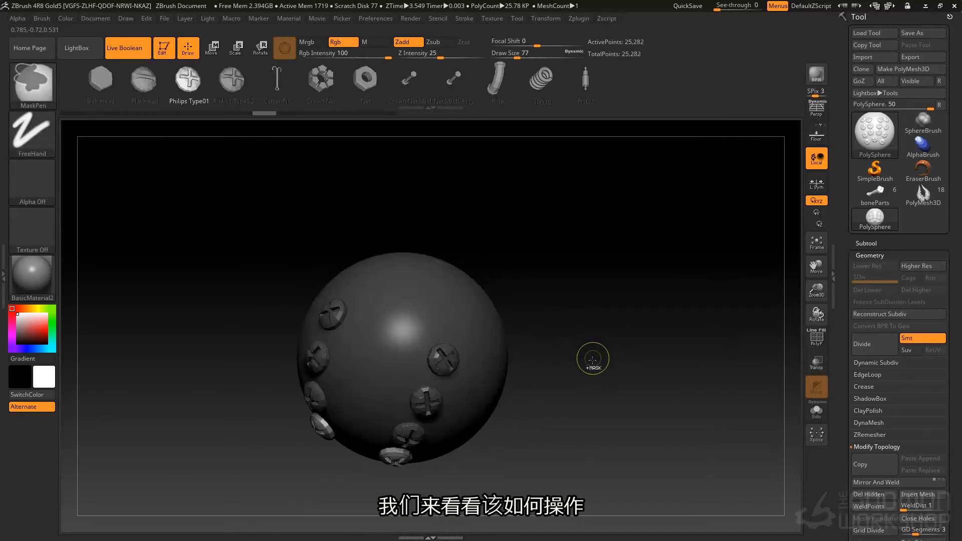
pyautogui.hotkey('ctrl', 'z')
pyautogui.hotkey('ctrl', 'z')
pyautogui.hotkey('ctrl', 'z')
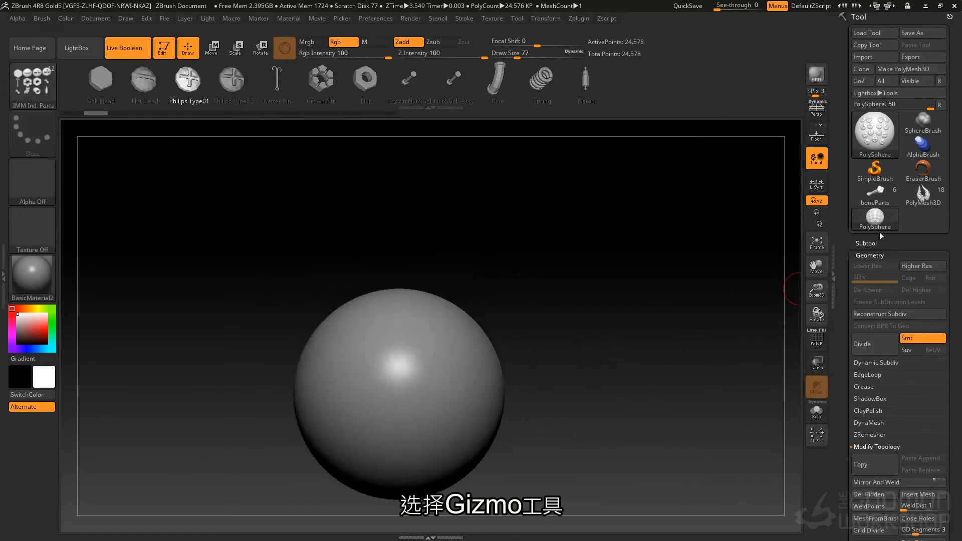
# Step: Activate the Move gizmo and apply the Deformer lattice to the sphere
pyautogui.press('w')
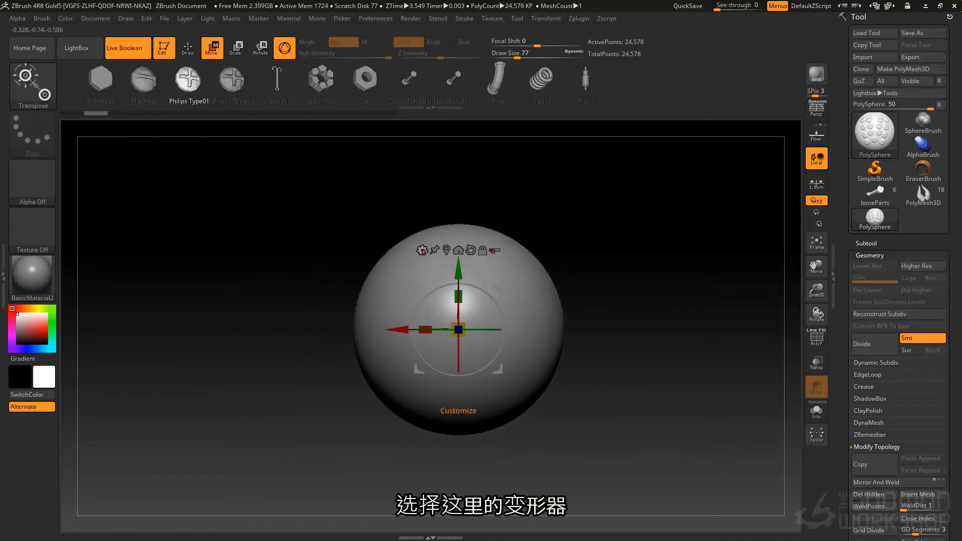
pyautogui.click(422, 250)
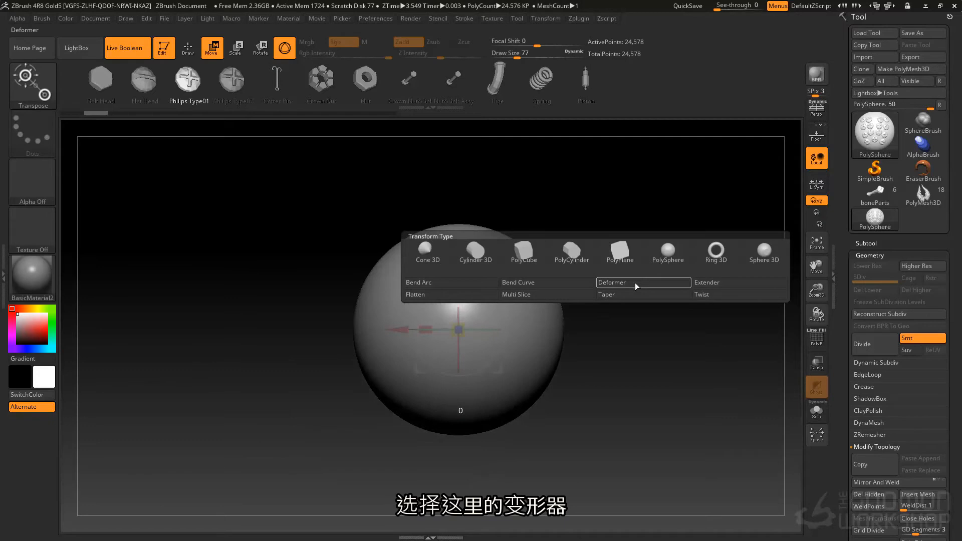
pyautogui.click(635, 283)
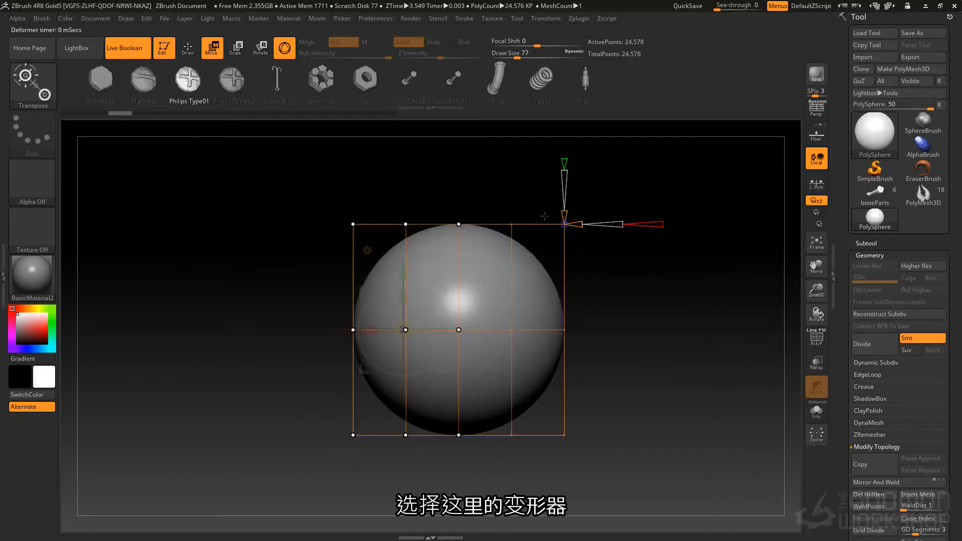
# Step: Enable Y symmetry on the deformer and squash the sphere vertically into a flat ellipsoid
pyautogui.keyDown('alt'); pyautogui.moveTo(469, 209); pyautogui.dragTo(471, 186); pyautogui.keyUp('alt')
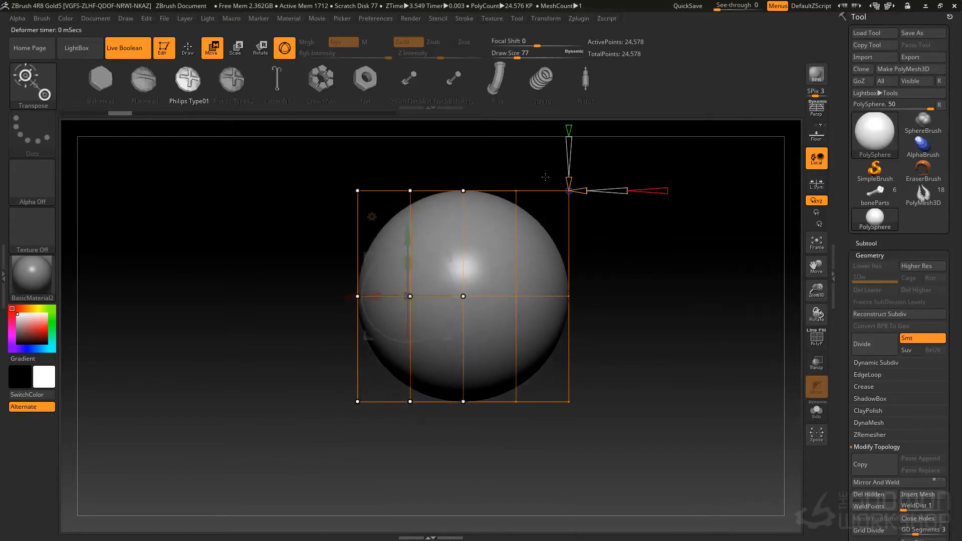
pyautogui.keyDown('alt'); pyautogui.moveTo(593, 153); pyautogui.dragTo(595, 207); pyautogui.keyUp('alt')
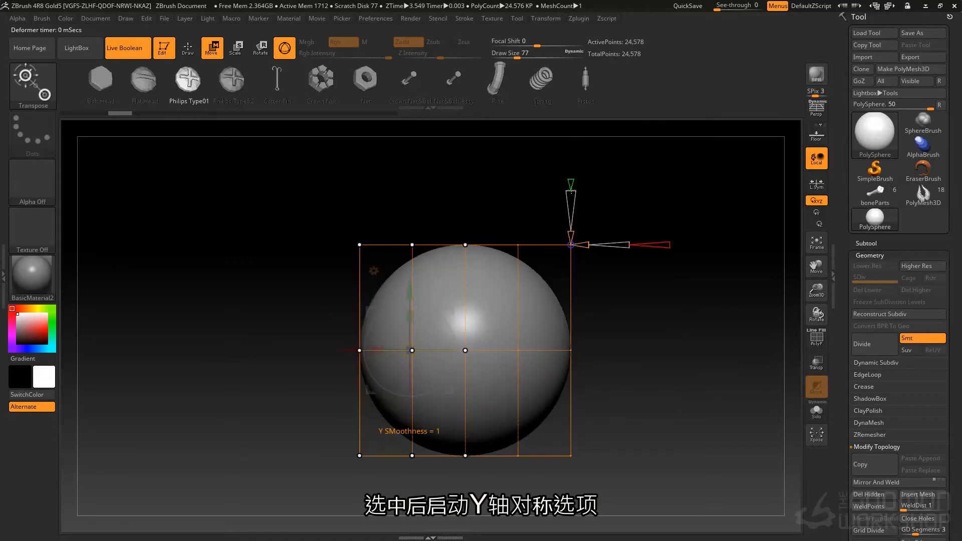
pyautogui.moveTo(573, 179); pyautogui.dragTo(578, 134)
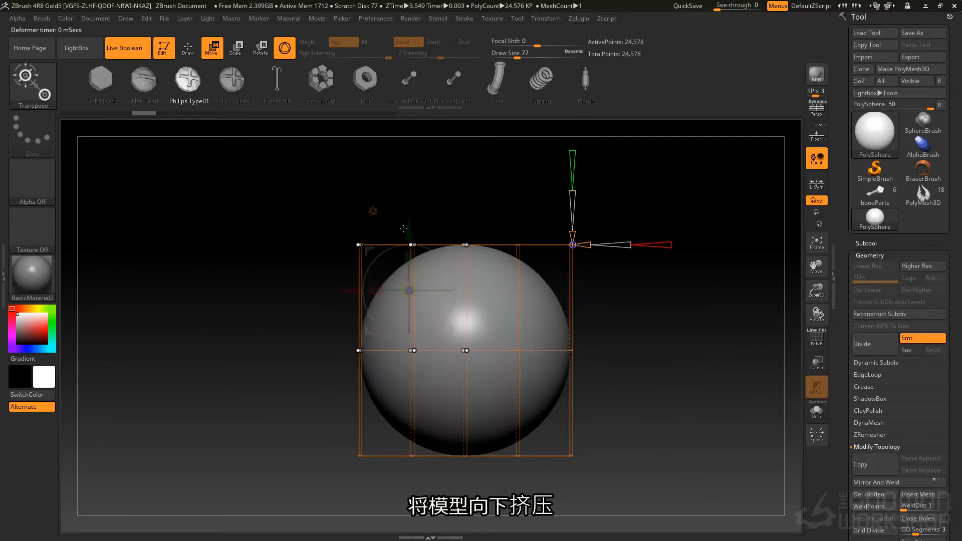
pyautogui.moveTo(409, 238); pyautogui.dragTo(408, 300)
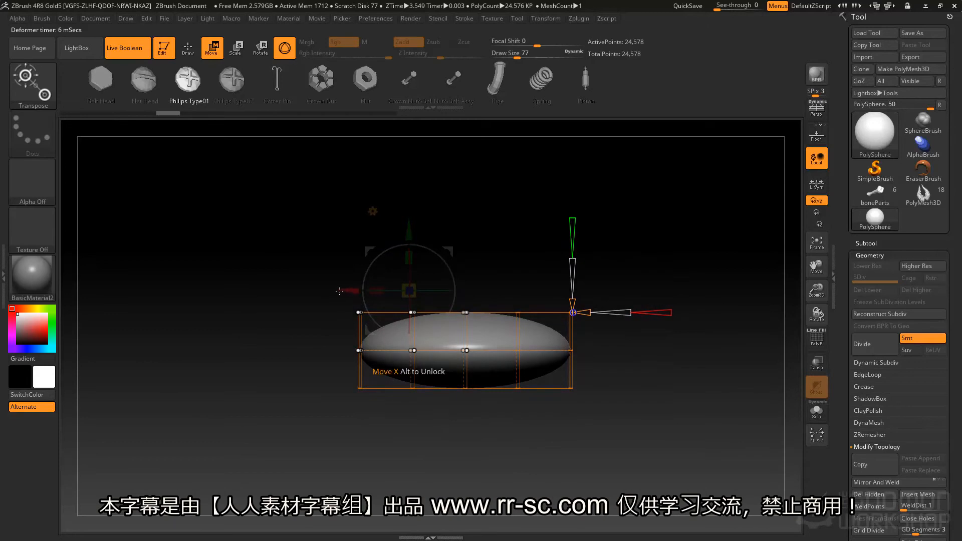
# Step: Select the lattice's middle row of points and scale it slightly outward, then adjust its scale along the Z axis
pyautogui.moveTo(330, 336); pyautogui.dragTo(439, 360)
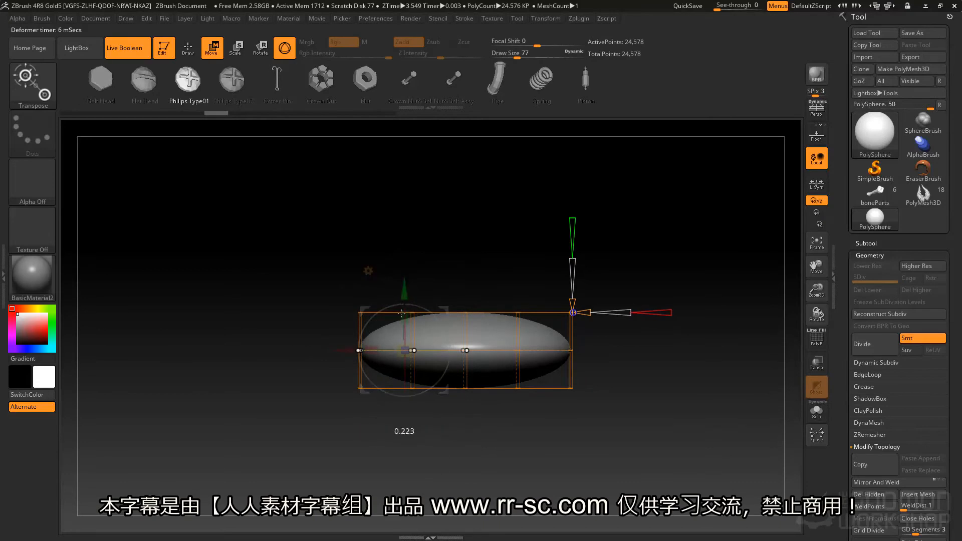
pyautogui.moveTo(405, 292); pyautogui.dragTo(404, 301)
pyautogui.moveTo(444, 390)
pyautogui.mouseDown()
pyautogui.moveTo(446, 410)
pyautogui.moveTo(443, 398)
pyautogui.mouseUp()
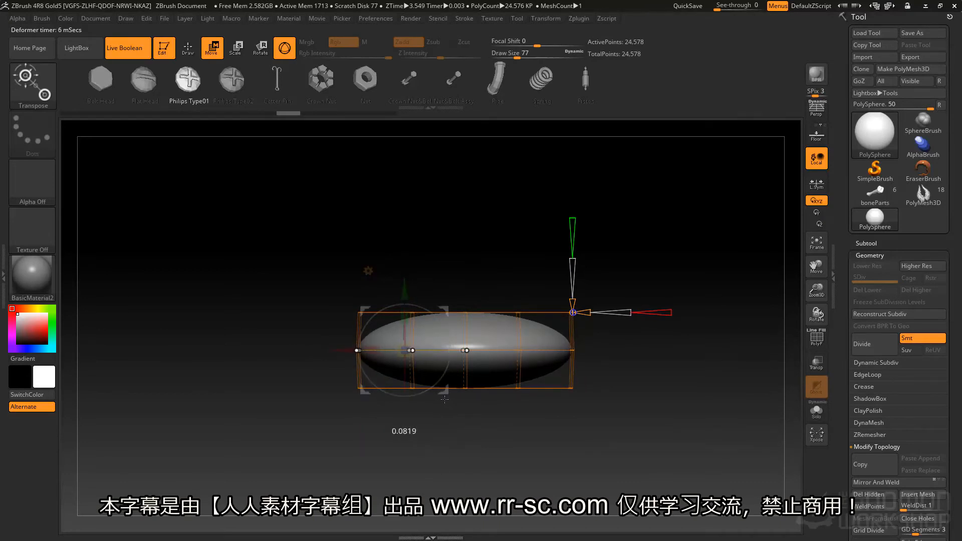
pyautogui.keyDown('shift'); pyautogui.moveTo(452, 274); pyautogui.dragTo(491, 273); pyautogui.keyUp('shift')
pyautogui.moveTo(405, 310); pyautogui.dragTo(442, 311)
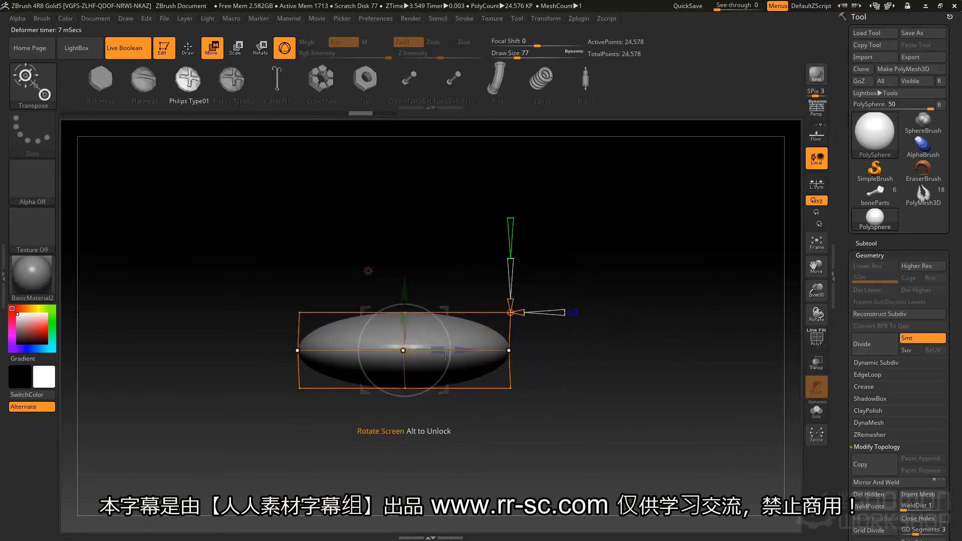
pyautogui.moveTo(438, 350); pyautogui.dragTo(461, 353)
pyautogui.moveTo(511, 225); pyautogui.dragTo(440, 250)
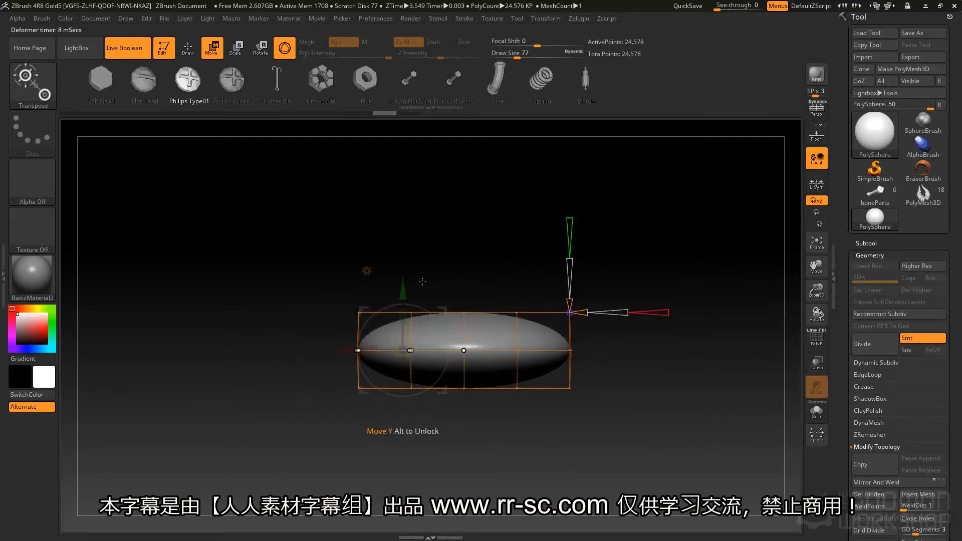
# Step: Accept the Deformer changes on the flattened sphere
pyautogui.moveTo(411, 288); pyautogui.dragTo(463, 255)
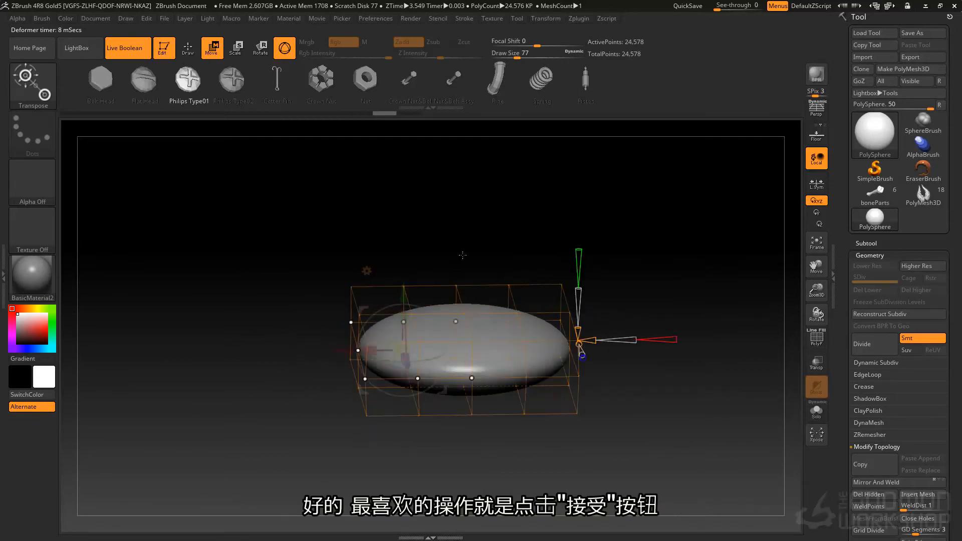
pyautogui.click(368, 271)
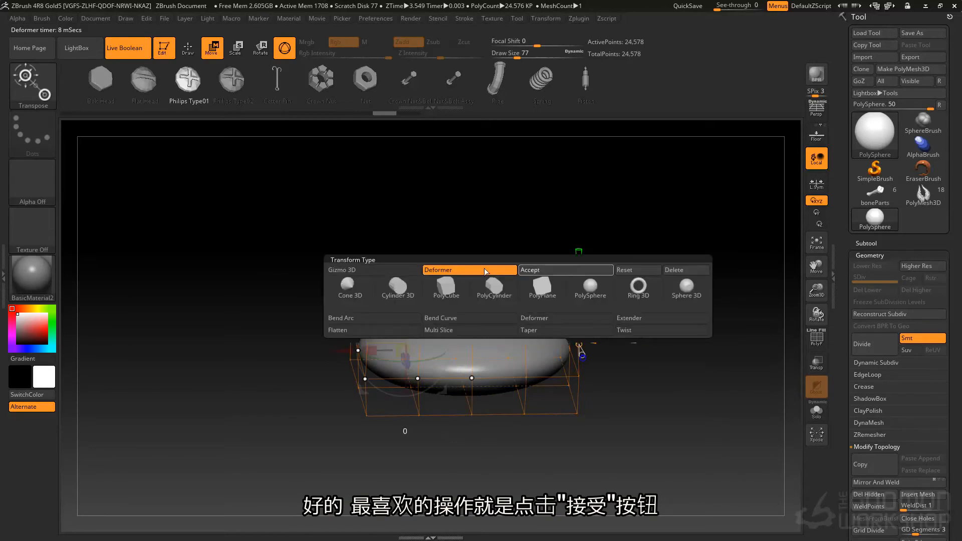
pyautogui.click(526, 272)
# Step: Choose ClipCircleCenter as the active selection brush and dismiss its usage note
pyautogui.moveTo(517, 217); pyautogui.dragTo(493, 287)
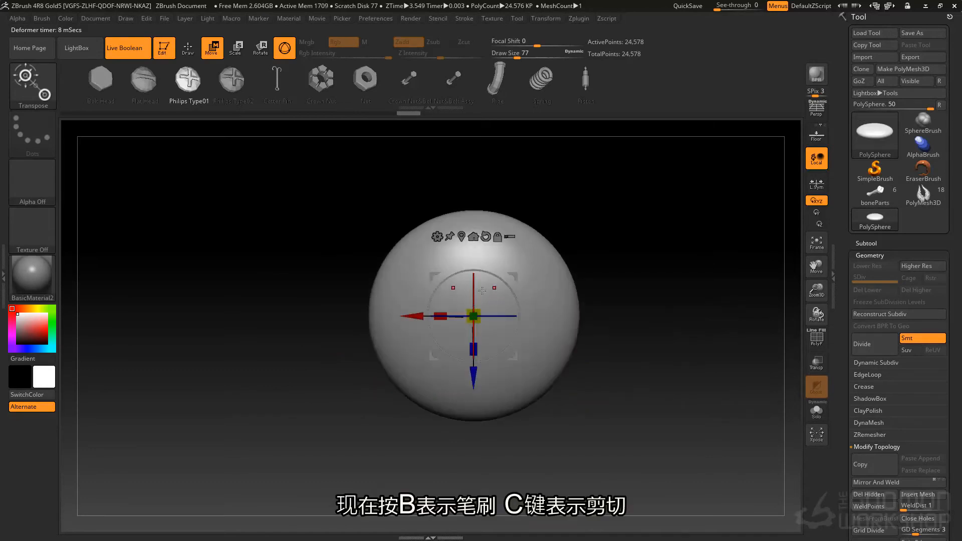
pyautogui.press('b')
pyautogui.press('c')
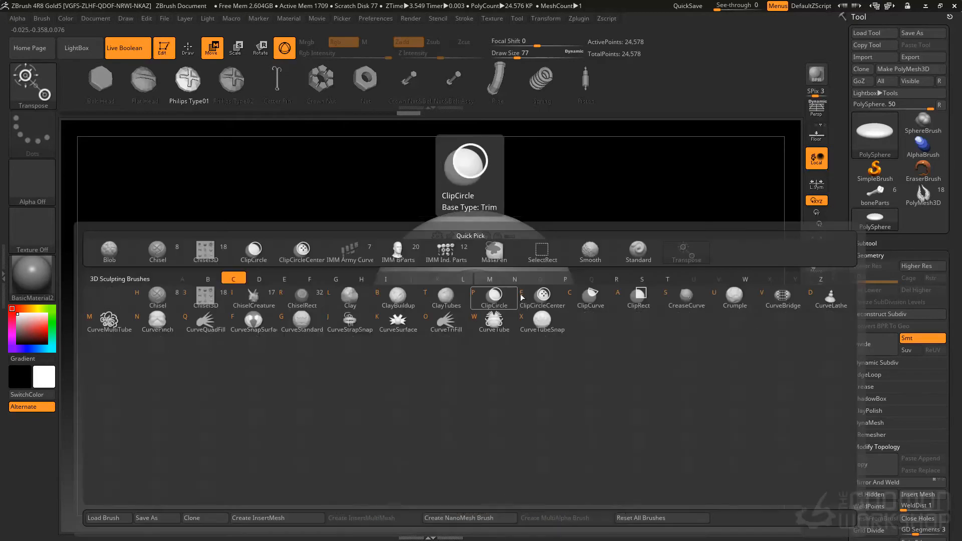
pyautogui.click(549, 298)
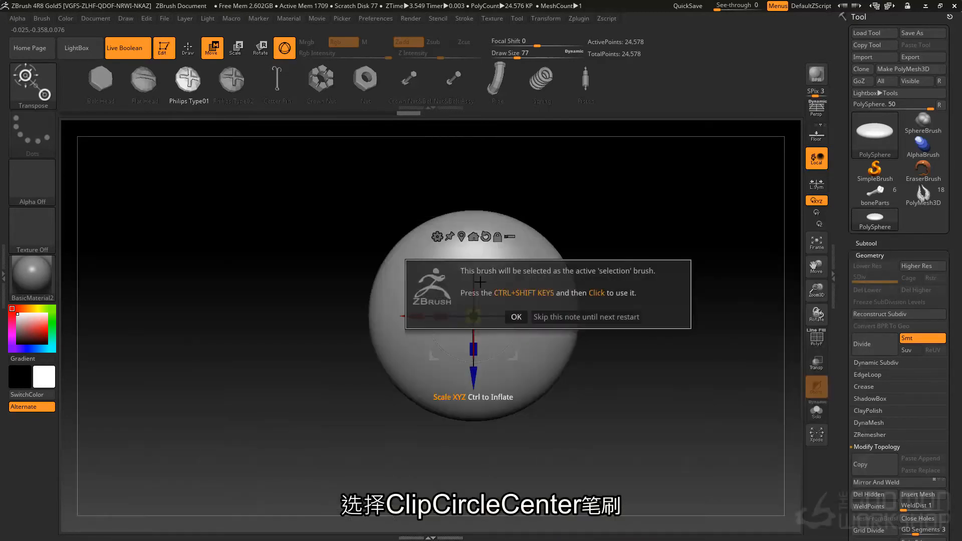
pyautogui.click(516, 317)
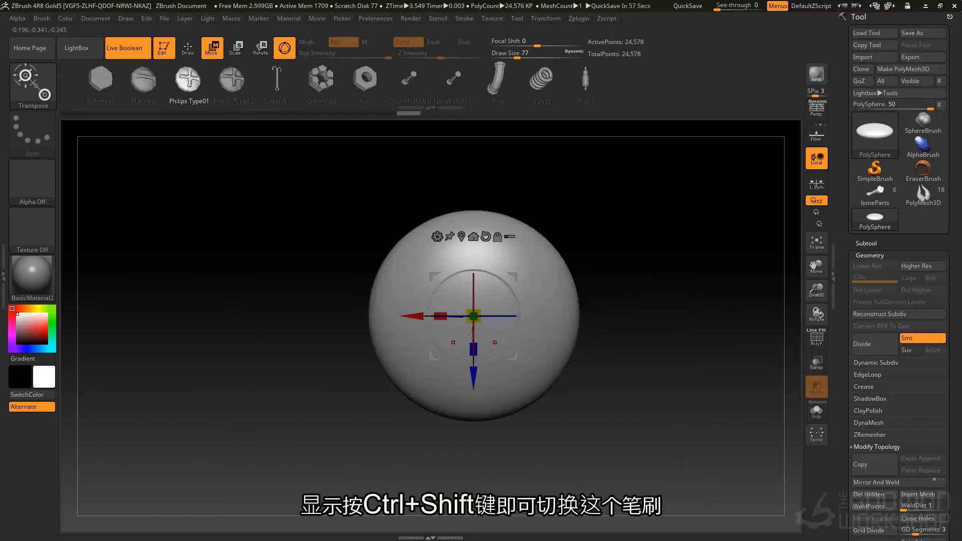
# Step: Clip the outer rim of the flattened sphere with a circle to form a straight vertical edge, redoing the first attempt
pyautogui.press('q')
pyautogui.hotkey('ctrl', 'shift')
pyautogui.keyDown('ctrl'); pyautogui.keyDown('shift'); pyautogui.moveTo(228, 247); pyautogui.dragTo(562, 384); pyautogui.keyUp('shift'); pyautogui.keyUp('ctrl')
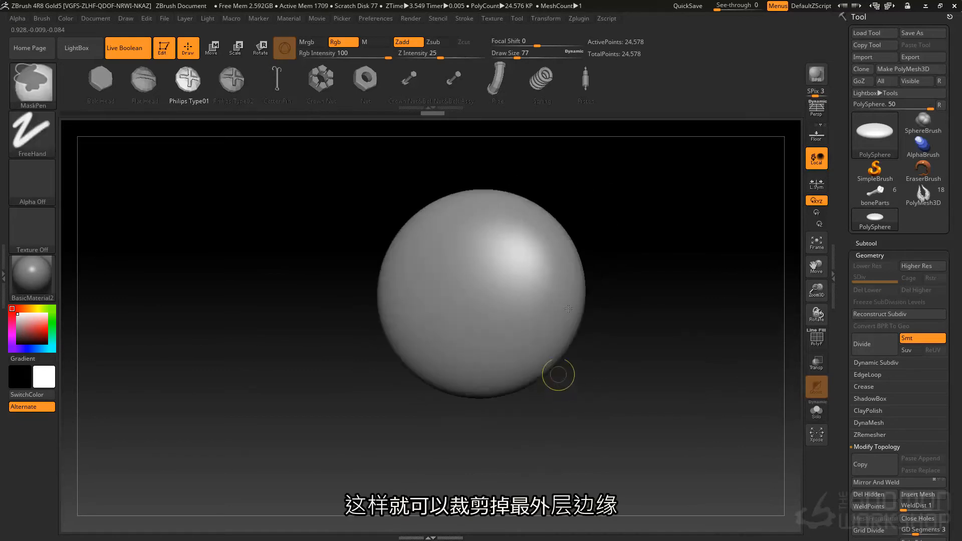
pyautogui.hotkey('ctrl', 'z')
pyautogui.moveTo(242, 293)
pyautogui.keyDown('ctrl'); pyautogui.keyDown('shift'); pyautogui.mouseDown()
pyautogui.moveTo(312, 428)
pyautogui.moveTo(291, 386)
pyautogui.moveTo(303, 419)
pyautogui.moveTo(571, 403)
pyautogui.moveTo(535, 415)
pyautogui.moveTo(545, 429)
pyautogui.moveTo(564, 380)
pyautogui.mouseUp(); pyautogui.keyUp('shift'); pyautogui.keyUp('ctrl')
pyautogui.moveTo(546, 380); pyautogui.dragTo(492, 307)
# Step: Apply the Flatten deformer to the clipped disc, flatten its underside, and accept the result
pyautogui.press('w')
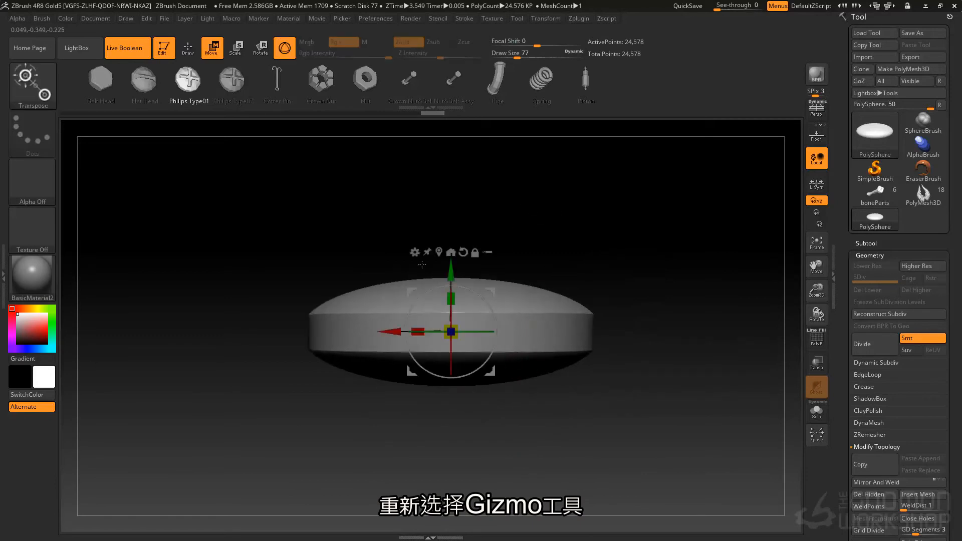
pyautogui.click(414, 255)
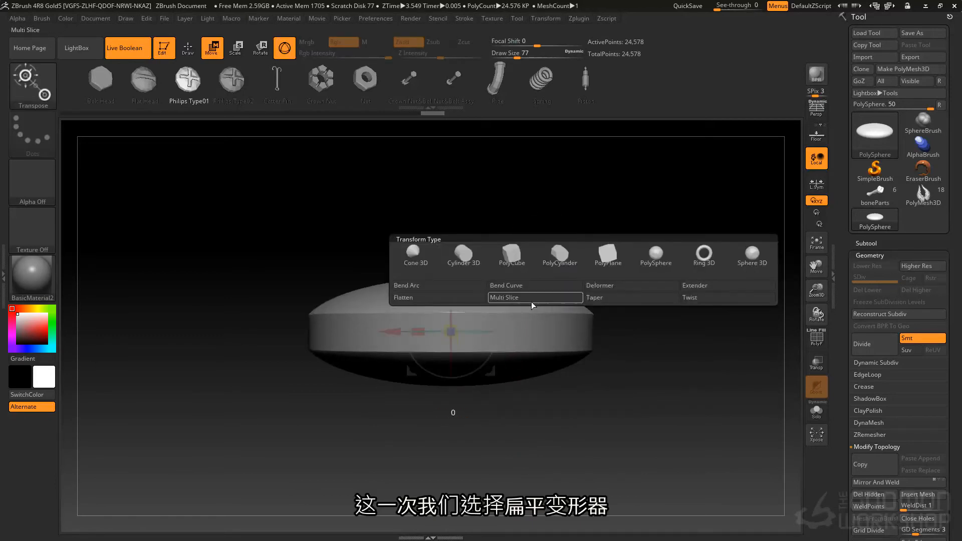
pyautogui.click(450, 301)
pyautogui.moveTo(455, 348); pyautogui.dragTo(452, 317)
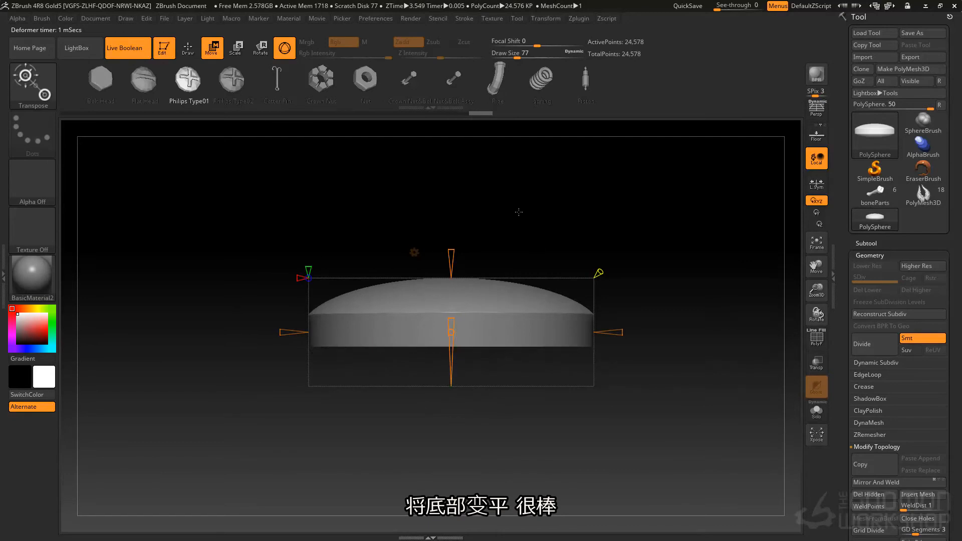
pyautogui.click(414, 252)
pyautogui.click(596, 250)
pyautogui.moveTo(521, 200); pyautogui.dragTo(526, 231)
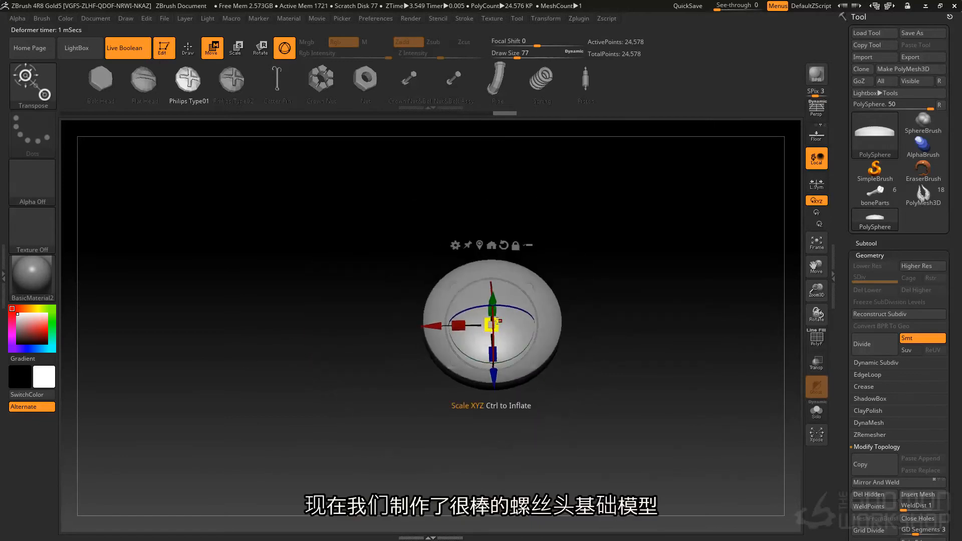
pyautogui.moveTo(531, 221); pyautogui.dragTo(476, 272)
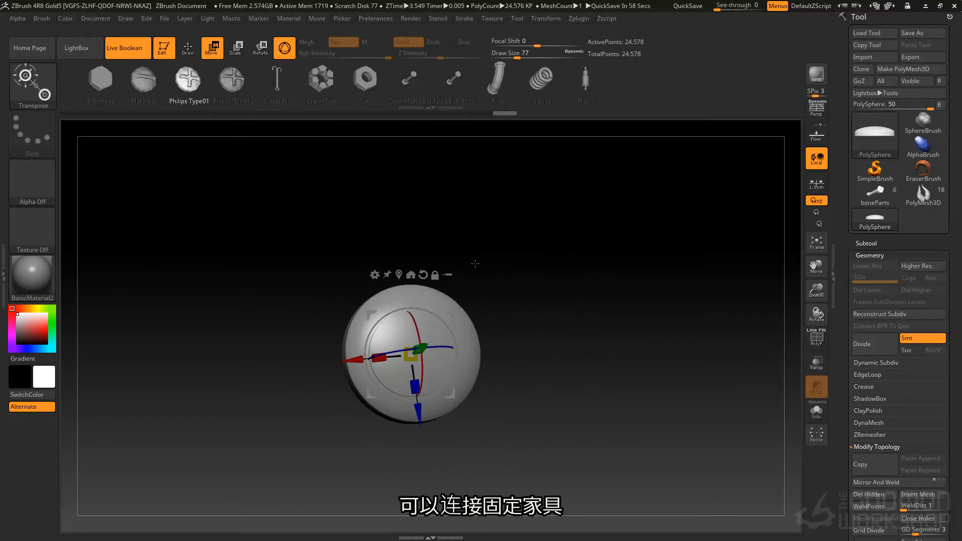
# Step: Duplicate the screw head base as a second subtool while in Draw mode
pyautogui.press('q')
pyautogui.moveTo(546, 291)
pyautogui.keyDown('shift'); pyautogui.mouseDown()
pyautogui.moveTo(538, 260)
pyautogui.moveTo(548, 348)
pyautogui.moveTo(586, 269)
pyautogui.mouseUp(); pyautogui.keyUp('shift')
pyautogui.keyDown('alt'); pyautogui.moveTo(617, 198); pyautogui.dragTo(616, 224); pyautogui.keyUp('alt')
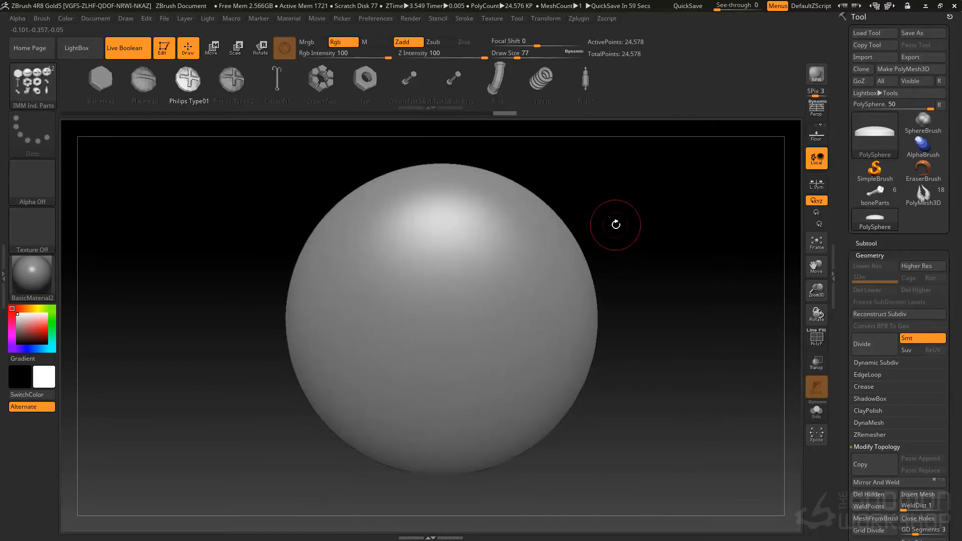
pyautogui.click(867, 243)
pyautogui.click(918, 526)
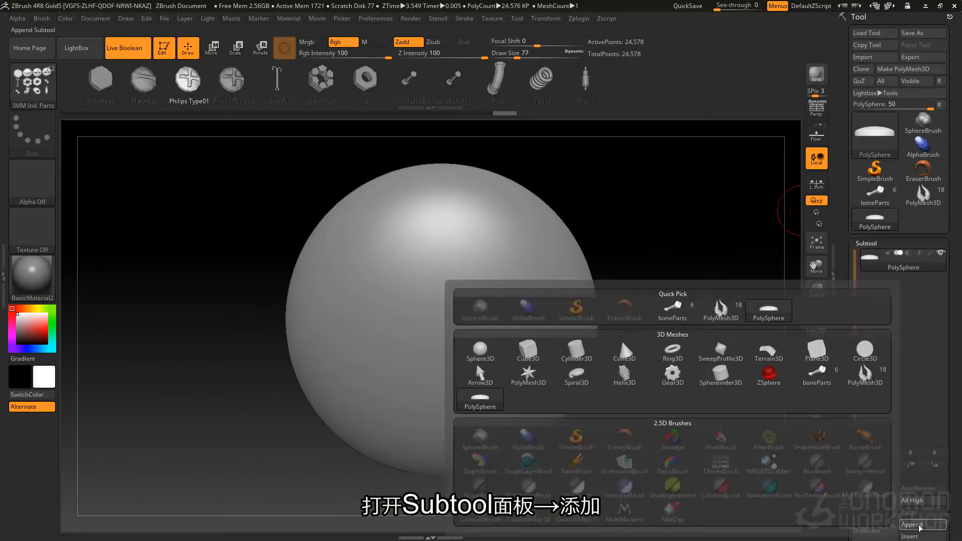
pyautogui.click(872, 531)
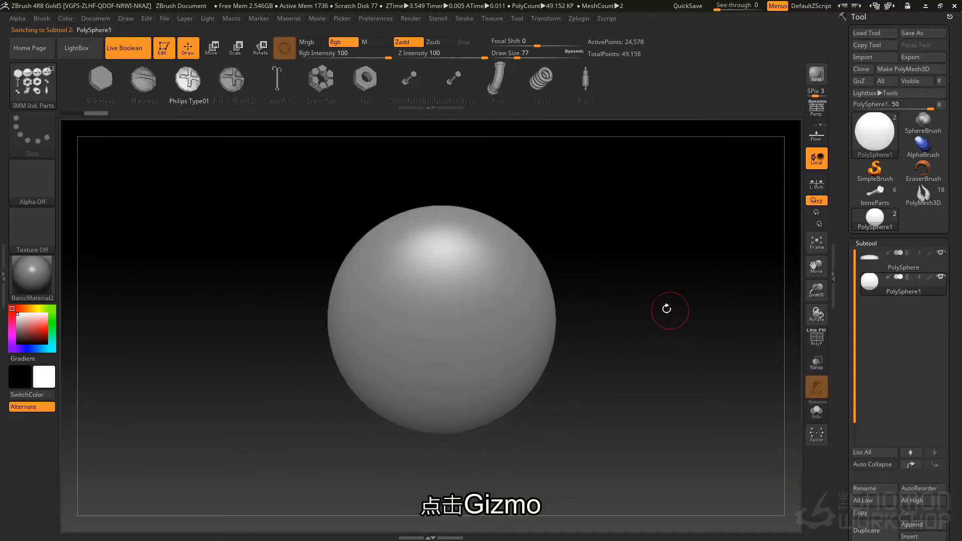
# Step: Replace the duplicated subtool with a PolyCylinder and accept the new primitive
pyautogui.press('w')
pyautogui.click(405, 240)
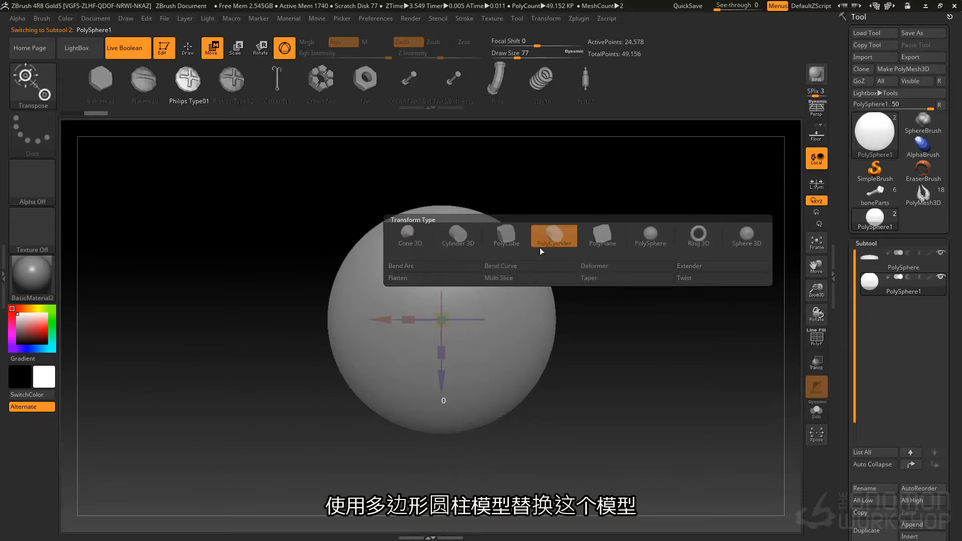
pyautogui.click(555, 237)
pyautogui.keyDown('shift'); pyautogui.moveTo(569, 204); pyautogui.dragTo(470, 205); pyautogui.keyUp('shift')
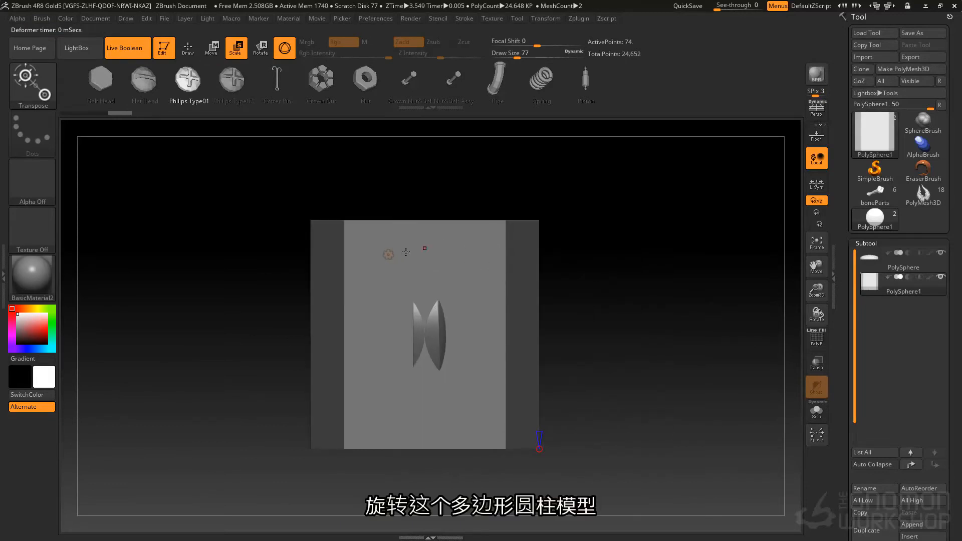
pyautogui.click(389, 254)
pyautogui.click(439, 257)
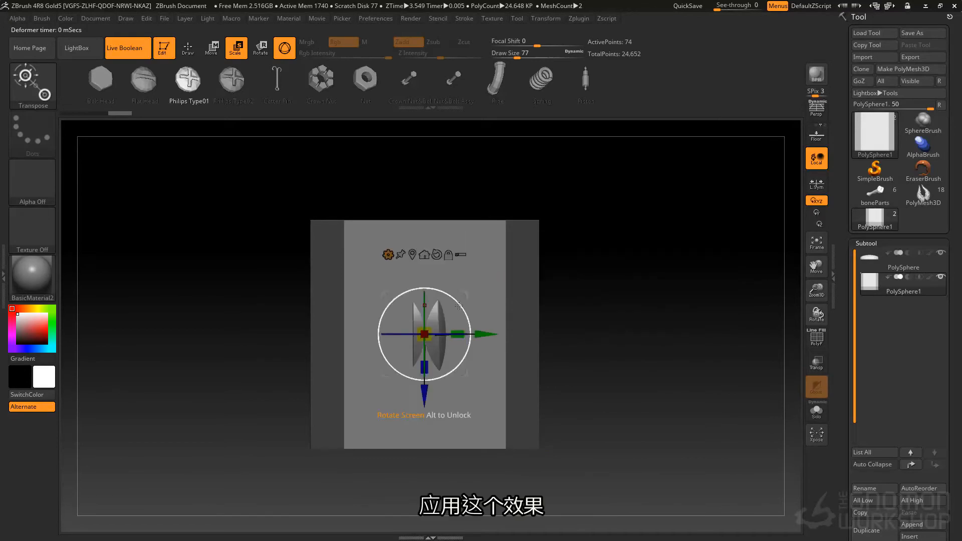
# Step: Rotate the cylinder 90° to run through the screw head, scale it down, and shift it toward the domed side
pyautogui.moveTo(459, 305); pyautogui.dragTo(464, 379)
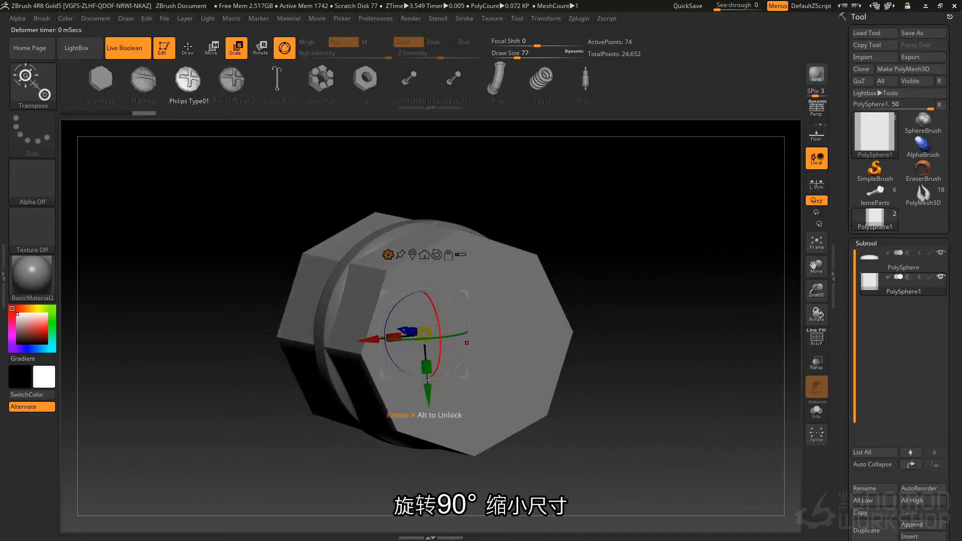
pyautogui.moveTo(424, 332)
pyautogui.mouseDown()
pyautogui.moveTo(405, 330)
pyautogui.moveTo(427, 332)
pyautogui.mouseUp()
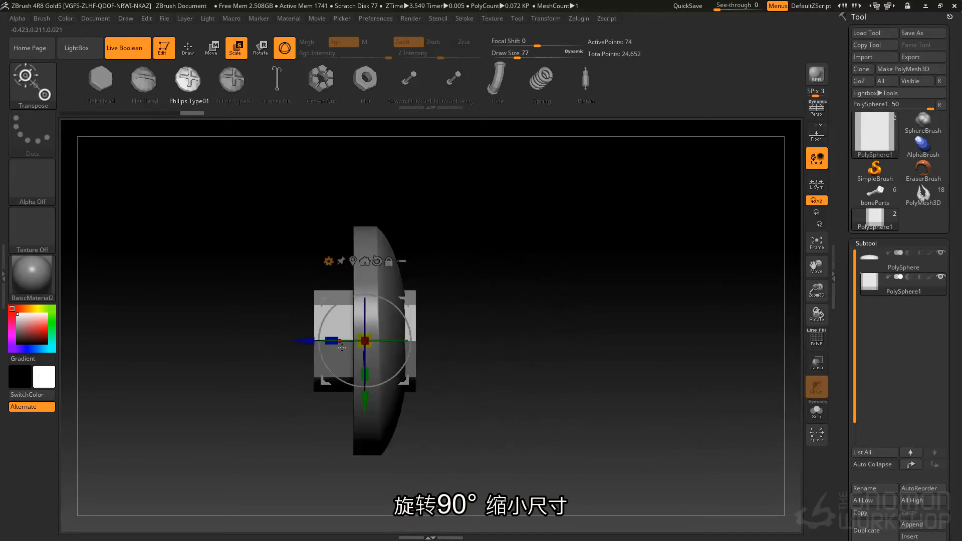
pyautogui.moveTo(342, 346); pyautogui.dragTo(401, 339)
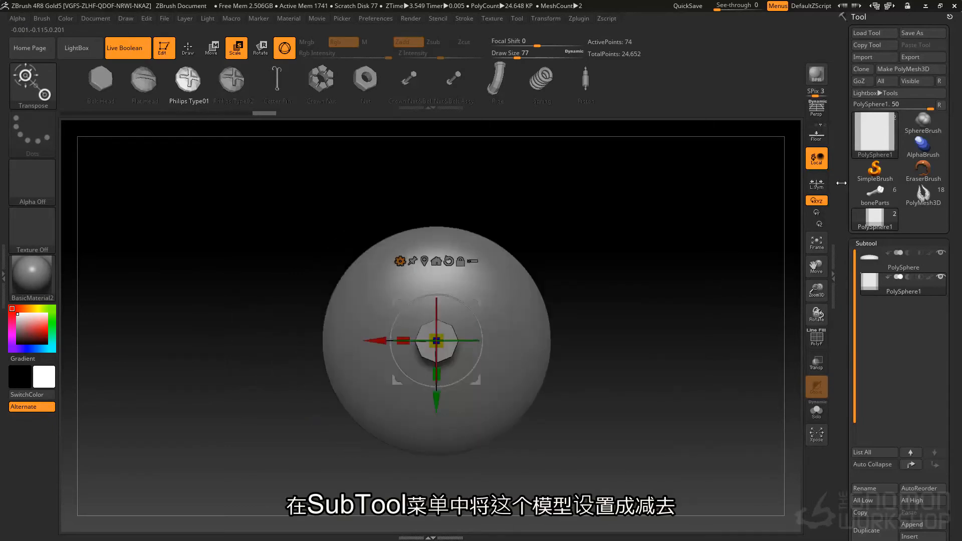
# Step: Set the cylinder subtool to Boolean subtraction, then adjust its scale and position to cut a wide socket in the dome
pyautogui.click(908, 278)
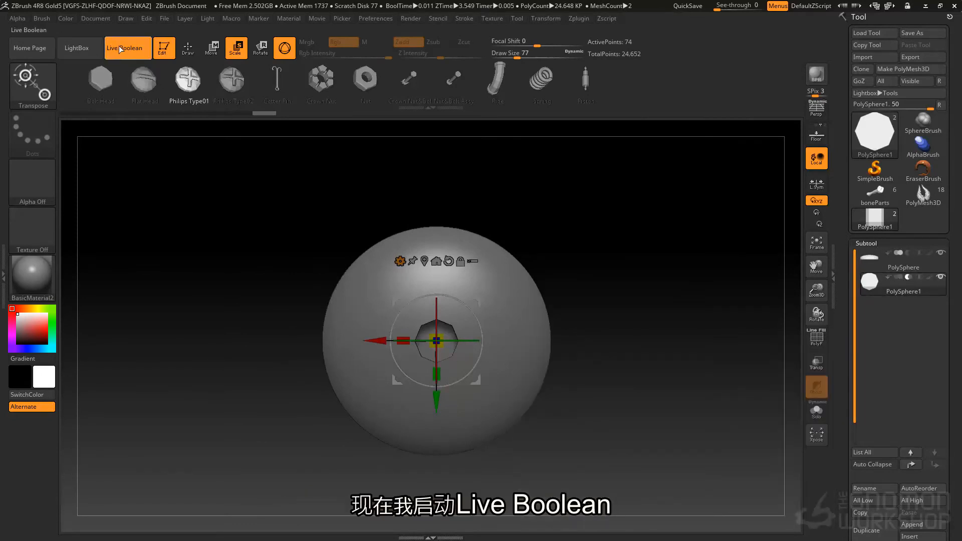
pyautogui.moveTo(475, 286); pyautogui.dragTo(446, 298)
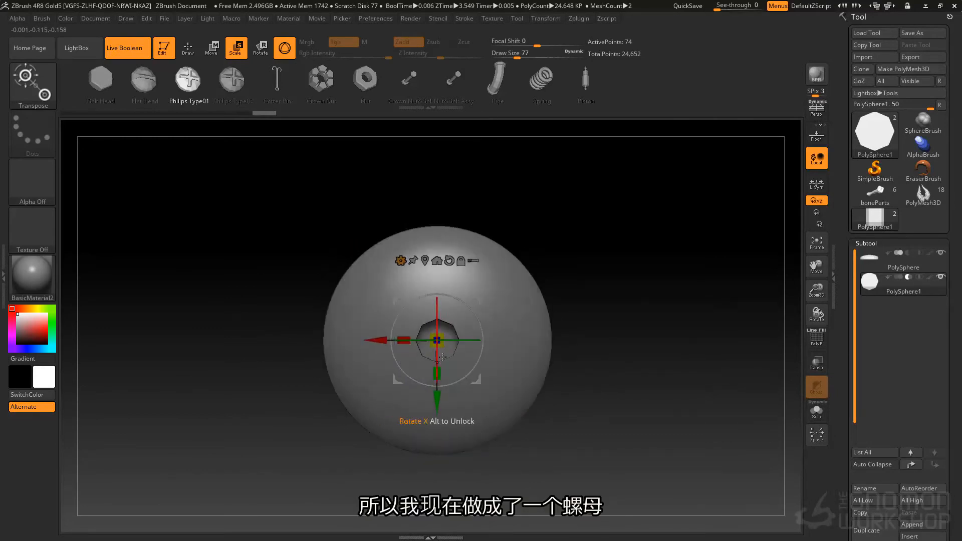
pyautogui.moveTo(443, 347); pyautogui.dragTo(474, 316)
pyautogui.keyDown('shift'); pyautogui.moveTo(483, 321); pyautogui.dragTo(441, 334, button='right'); pyautogui.keyUp('shift')
pyautogui.moveTo(377, 341); pyautogui.dragTo(399, 341)
pyautogui.keyDown('shift'); pyautogui.moveTo(404, 337); pyautogui.dragTo(426, 320, button='right'); pyautogui.keyUp('shift')
pyautogui.moveTo(429, 340); pyautogui.dragTo(457, 340)
pyautogui.keyDown('shift'); pyautogui.moveTo(455, 333); pyautogui.dragTo(424, 298, button='right'); pyautogui.keyUp('shift')
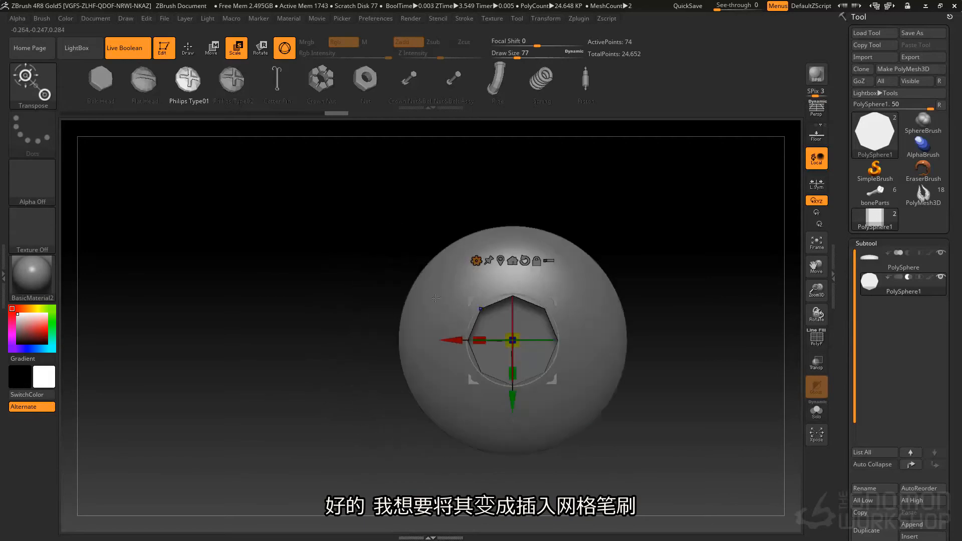
# Step: Bake the subtraction with Make Boolean Mesh and switch to the resulting UMesh_PolySphere tool
pyautogui.press('q')
pyautogui.moveTo(533, 304)
pyautogui.keyDown('alt'); pyautogui.mouseDown(button='right')
pyautogui.moveTo(452, 282)
pyautogui.moveTo(457, 291)
pyautogui.moveTo(461, 276)
pyautogui.mouseUp(button='right'); pyautogui.keyUp('alt')
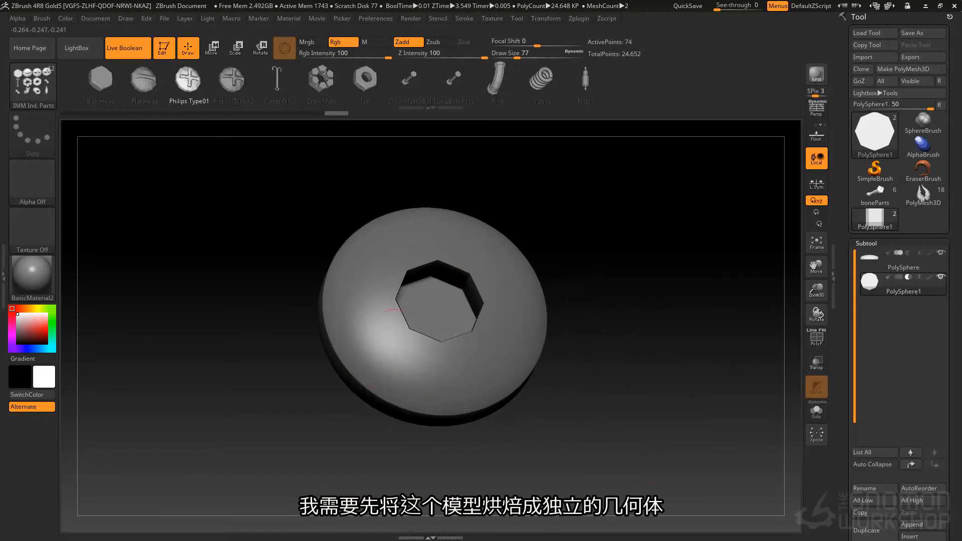
pyautogui.moveTo(679, 373); pyautogui.dragTo(662, 323, button='right')
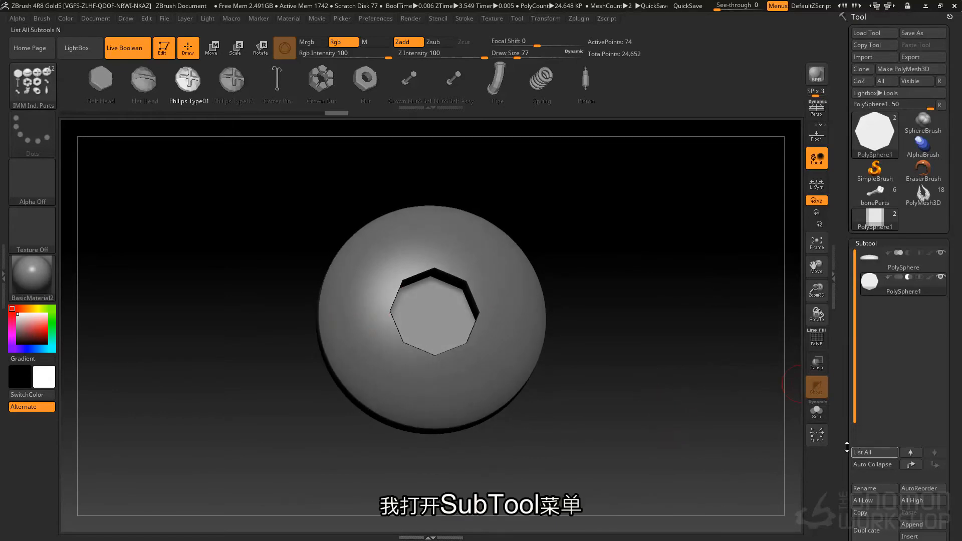
pyautogui.moveTo(842, 440); pyautogui.dragTo(847, 309)
pyautogui.click(868, 400)
pyautogui.click(880, 387)
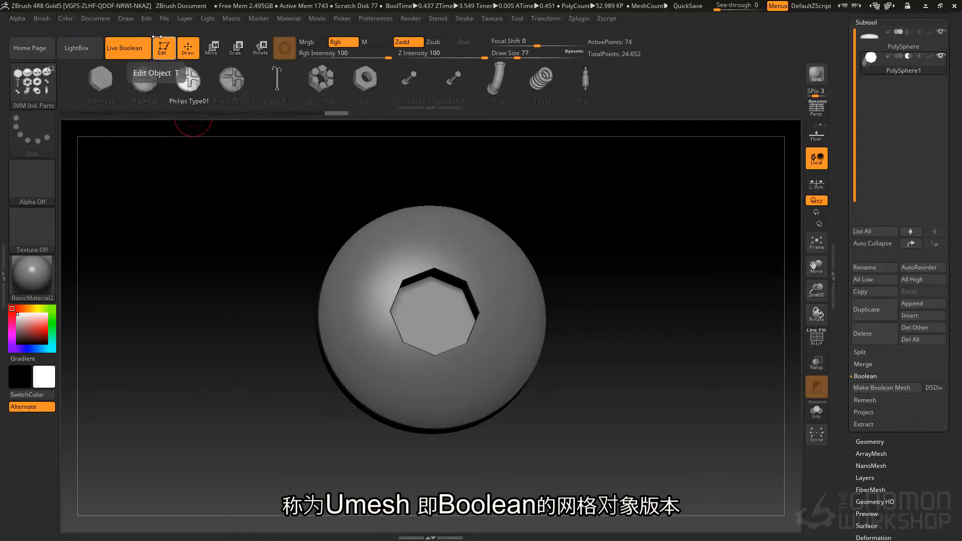
pyautogui.moveTo(845, 119); pyautogui.dragTo(844, 190)
pyautogui.click(880, 120)
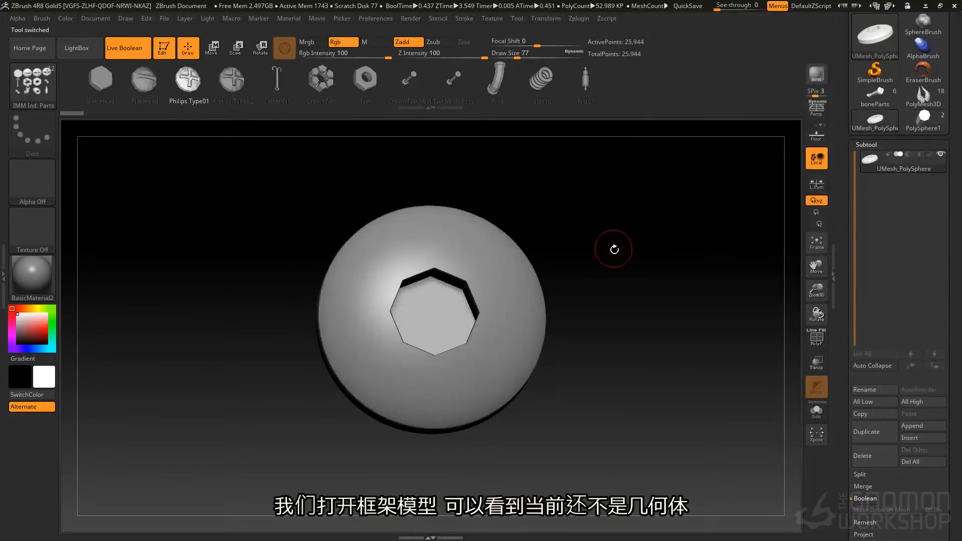
# Step: Inspect the baked screw head's topology with PolyFrame turned on, then turn PolyFrame off
pyautogui.hotkey('shift', 'f')
pyautogui.moveTo(614, 250); pyautogui.dragTo(536, 299)
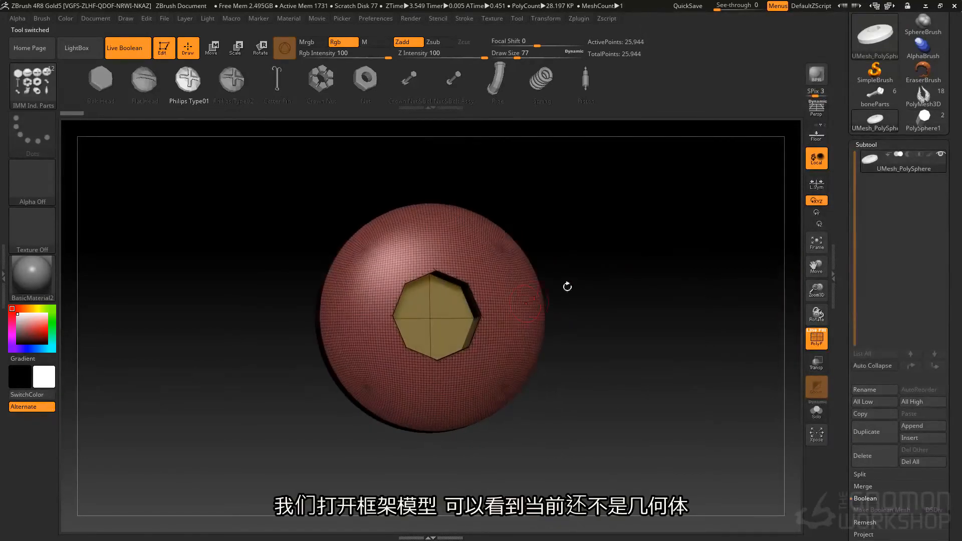
pyautogui.moveTo(622, 221); pyautogui.dragTo(623, 212)
pyautogui.moveTo(599, 268); pyautogui.dragTo(600, 243)
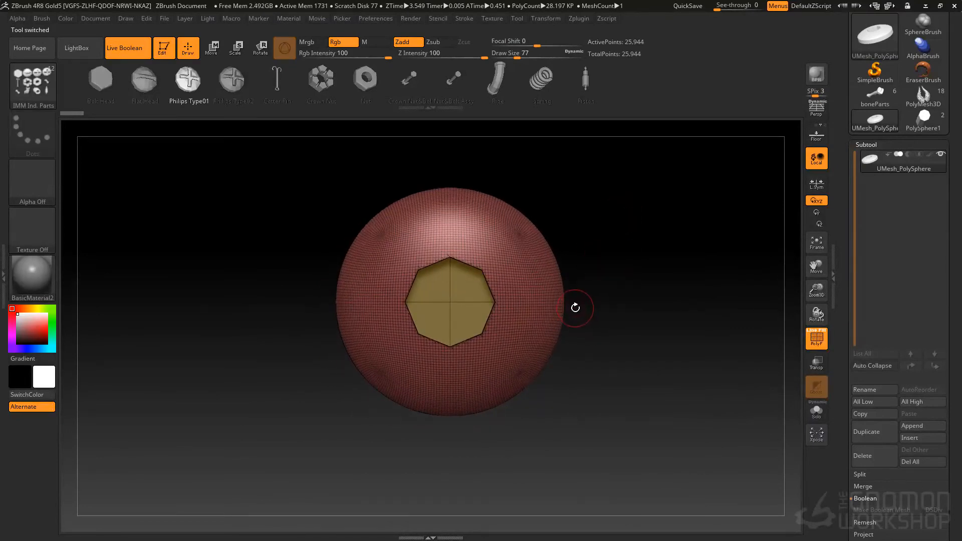
pyautogui.hotkey('shift', 'f')
# Step: Face the screw head's socket straight toward the view and append the mesh to the IMM Ind. Parts insert mesh brush
pyautogui.keyDown('alt'); pyautogui.moveTo(632, 244); pyautogui.dragTo(648, 287); pyautogui.keyUp('alt')
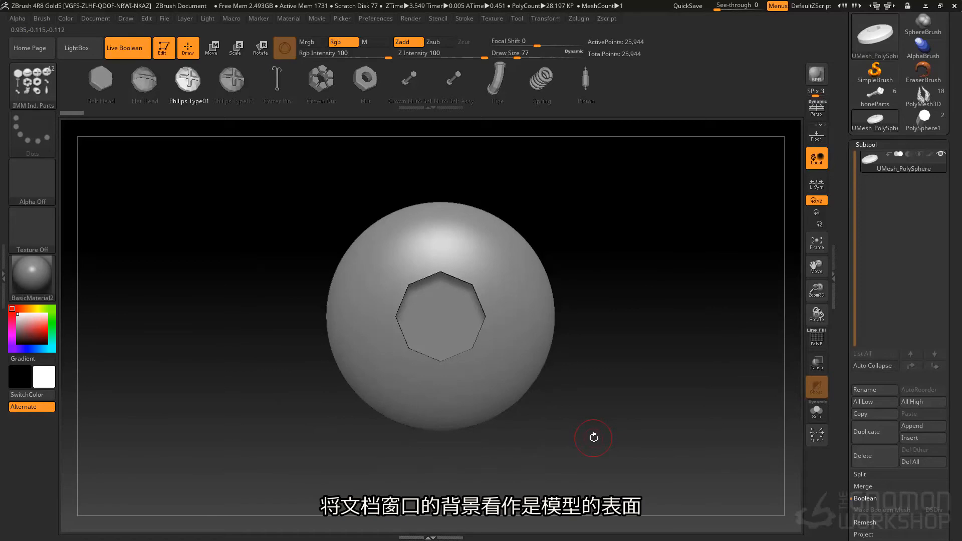
pyautogui.keyDown('shift'); pyautogui.moveTo(580, 170); pyautogui.dragTo(559, 185); pyautogui.keyUp('shift')
pyautogui.keyDown('alt'); pyautogui.moveTo(676, 260); pyautogui.dragTo(683, 234); pyautogui.keyUp('alt')
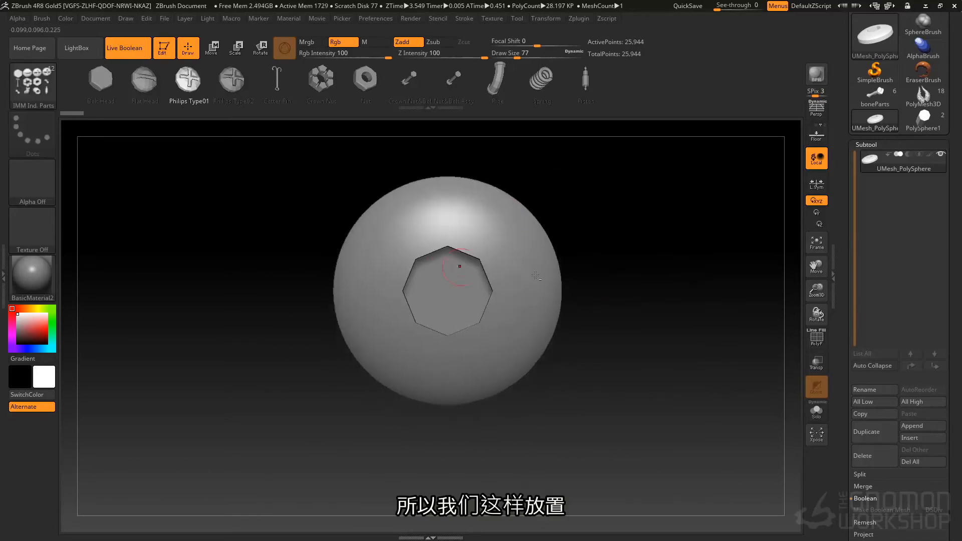
pyautogui.click(42, 19)
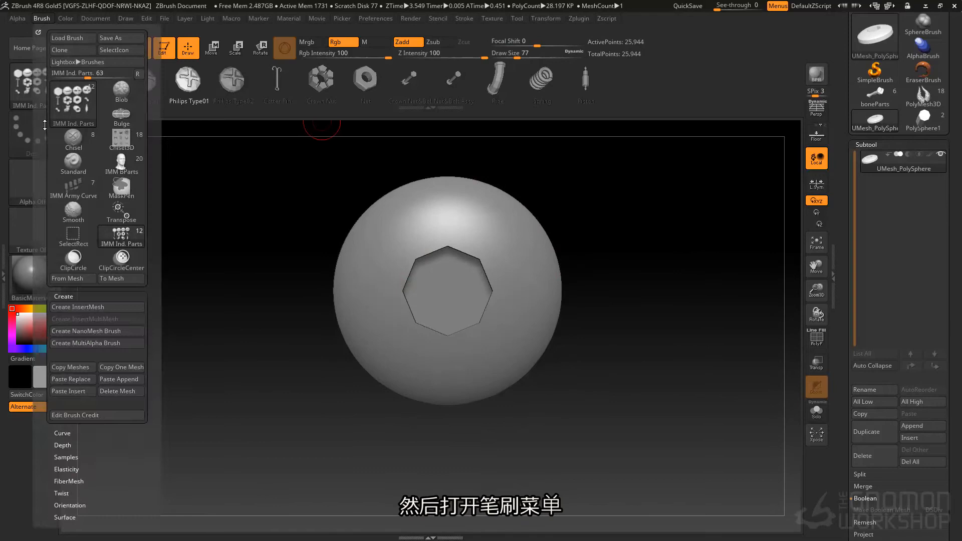
pyautogui.click(77, 307)
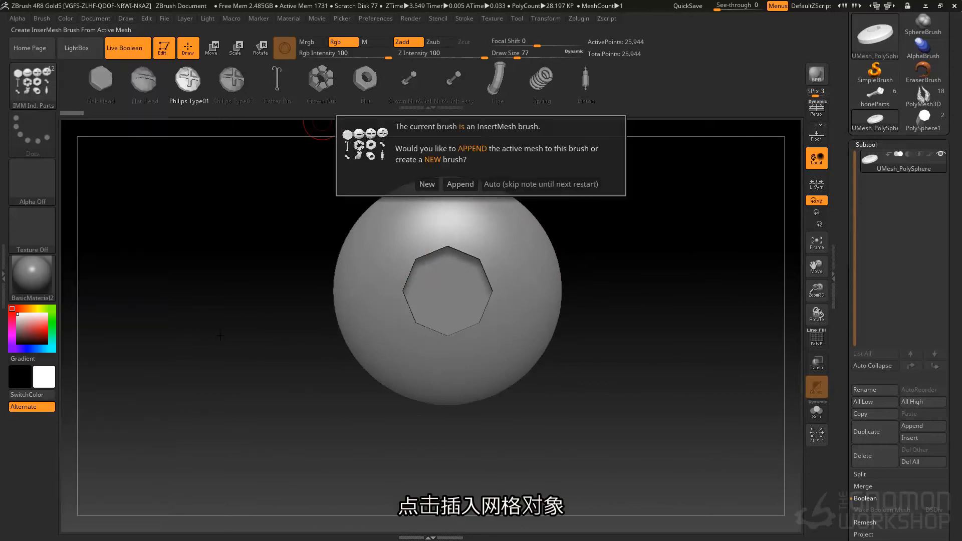
pyautogui.click(460, 186)
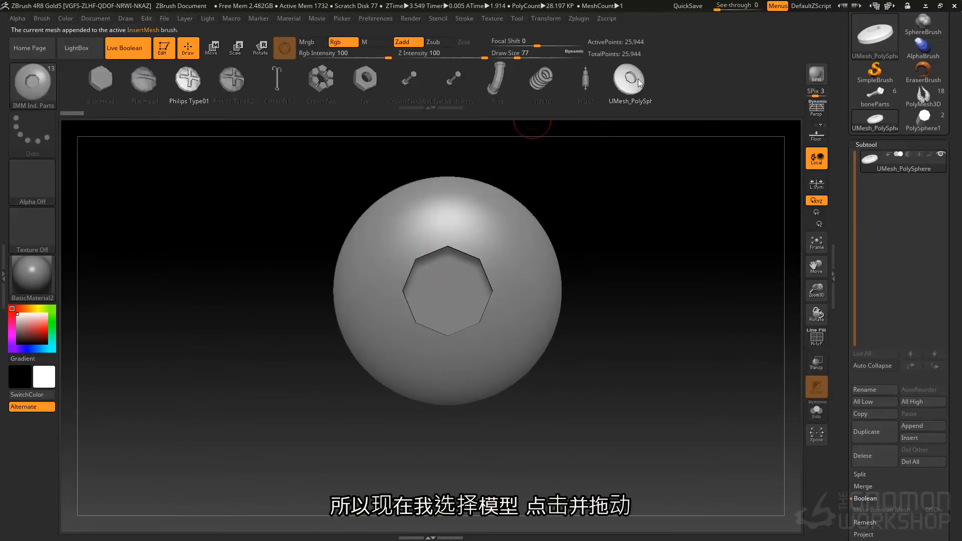
# Step: Place several copies of the new UMesh_PolySphere insert mesh at different sizes on the screw head's surface
pyautogui.click(621, 89)
pyautogui.moveTo(511, 243); pyautogui.dragTo(520, 275)
pyautogui.moveTo(521, 276)
pyautogui.mouseDown(button='right')
pyautogui.moveTo(522, 222)
pyautogui.moveTo(519, 269)
pyautogui.mouseUp(button='right')
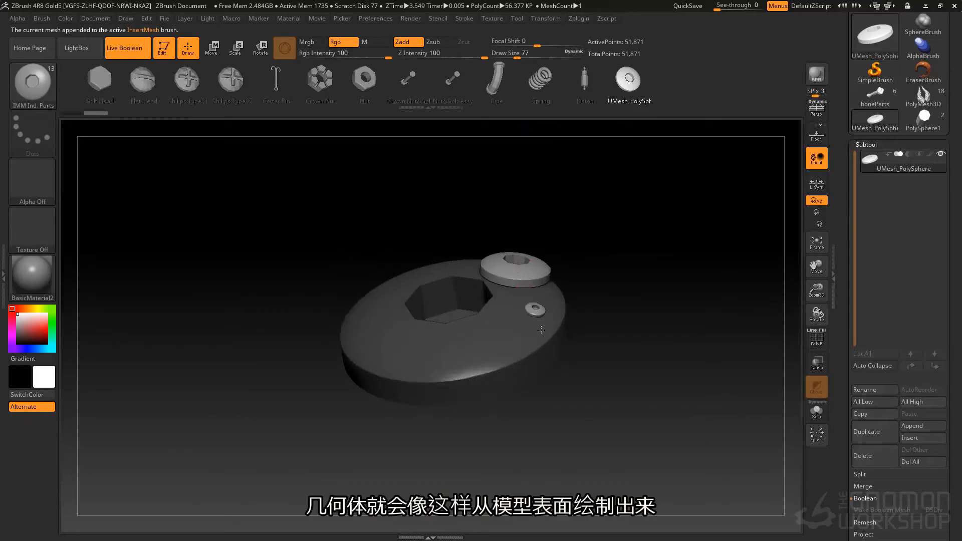
pyautogui.moveTo(537, 311); pyautogui.dragTo(546, 320)
pyautogui.moveTo(494, 342); pyautogui.dragTo(503, 351)
pyautogui.moveTo(435, 348); pyautogui.dragTo(451, 366)
pyautogui.moveTo(393, 345); pyautogui.dragTo(404, 354)
pyautogui.moveTo(499, 299); pyautogui.dragTo(505, 323, button='right')
# Step: Undo the screw head copies placed on the surface
pyautogui.hotkey('ctrl', 'z')
pyautogui.hotkey('ctrl', 'z')
pyautogui.hotkey('ctrl', 'z')
pyautogui.hotkey('ctrl', 'z')
pyautogui.hotkey('ctrl', 'z')
# Step: Turn the screw head to an edge-on side view and append it to the IMM Ind. Parts brush as another insert mesh
pyautogui.moveTo(596, 186); pyautogui.dragTo(584, 321, button='right')
pyautogui.click(46, 19)
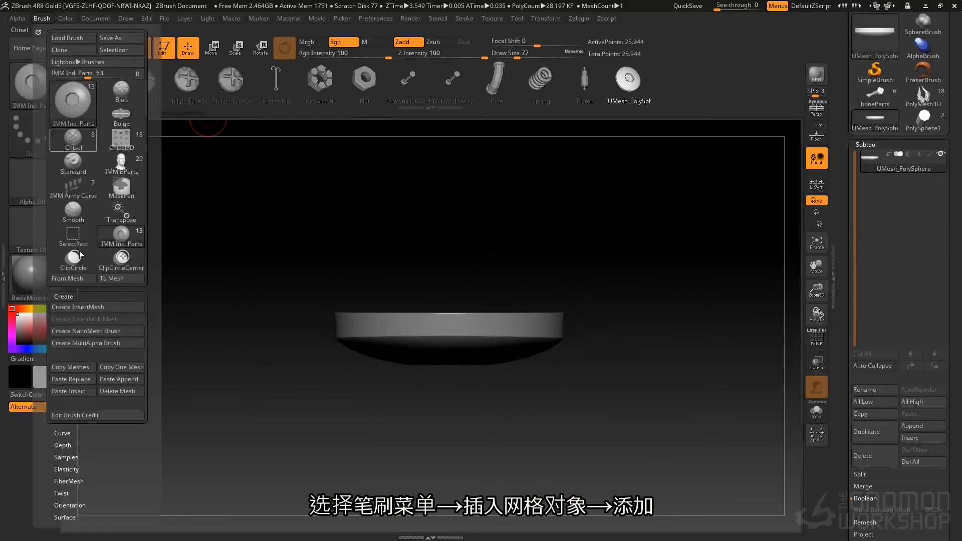
pyautogui.click(95, 307)
pyautogui.click(460, 185)
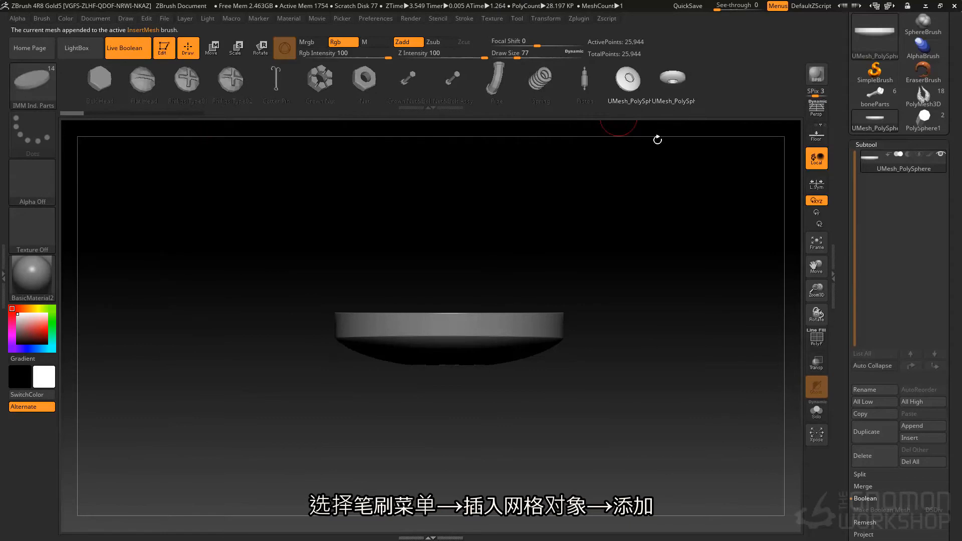
# Step: Place three copies of the side-oriented insert mesh on the screw head to test its drawing orientation
pyautogui.keyDown('shift'); pyautogui.moveTo(603, 216); pyautogui.dragTo(582, 157); pyautogui.keyUp('shift')
pyautogui.moveTo(514, 280)
pyautogui.mouseDown()
pyautogui.moveTo(536, 388)
pyautogui.moveTo(501, 441)
pyautogui.mouseUp()
pyautogui.moveTo(442, 423); pyautogui.dragTo(361, 365)
pyautogui.moveTo(347, 309)
pyautogui.mouseDown()
pyautogui.moveTo(384, 280)
pyautogui.moveTo(405, 312)
pyautogui.moveTo(373, 277)
pyautogui.mouseUp()
pyautogui.moveTo(391, 441); pyautogui.dragTo(461, 221)
# Step: Undo all the side-oriented test insertions
pyautogui.hotkey('ctrl', 'z')
pyautogui.hotkey('ctrl', 'z')
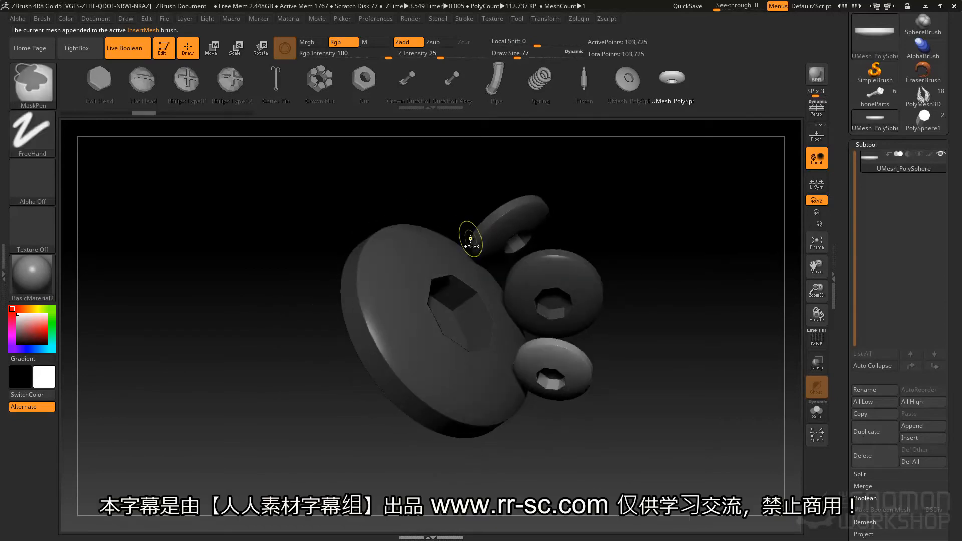
pyautogui.hotkey('ctrl', 'z')
pyautogui.hotkey('ctrl', 'z')
pyautogui.hotkey('ctrl', 'z')
pyautogui.hotkey('ctrl', 'z')
pyautogui.hotkey('ctrl', 'z')
pyautogui.hotkey('ctrl', 'z')
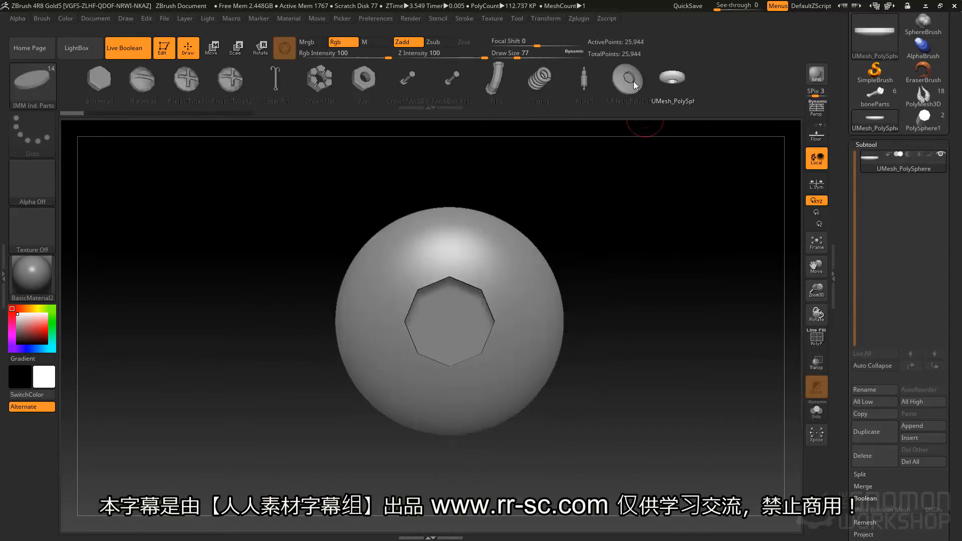
# Step: Switch back to the front-facing screw head mesh and insert one copy on the model's face, undoing a misplaced first attempt
pyautogui.click(628, 80)
pyautogui.moveTo(518, 262); pyautogui.dragTo(547, 304)
pyautogui.moveTo(576, 371)
pyautogui.mouseDown()
pyautogui.moveTo(505, 254)
pyautogui.moveTo(515, 232)
pyautogui.moveTo(486, 204)
pyautogui.mouseUp()
pyautogui.hotkey('ctrl', 'z')
pyautogui.keyDown('shift'); pyautogui.moveTo(536, 330); pyautogui.dragTo(526, 221, button='right'); pyautogui.keyUp('shift')
pyautogui.keyDown('alt'); pyautogui.moveTo(509, 358); pyautogui.dragTo(505, 176, button='right'); pyautogui.keyUp('alt')
pyautogui.moveTo(541, 286); pyautogui.dragTo(501, 340)
pyautogui.moveTo(463, 313); pyautogui.dragTo(544, 240, button='right')
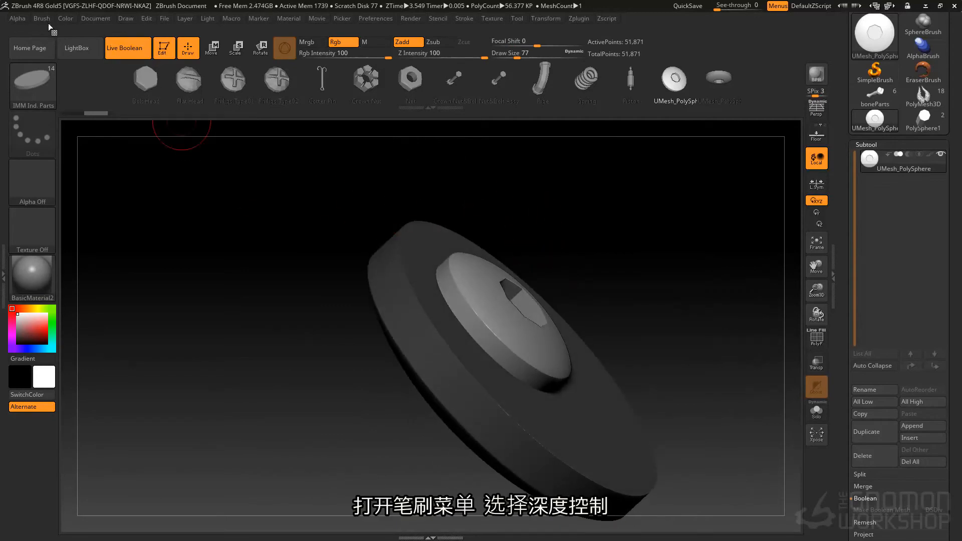
# Step: Set the insert brush's Imbed depth to -3 and test it by drawing the screw head on the model again
pyautogui.click(42, 18)
pyautogui.moveTo(76, 425); pyautogui.dragTo(76, 360)
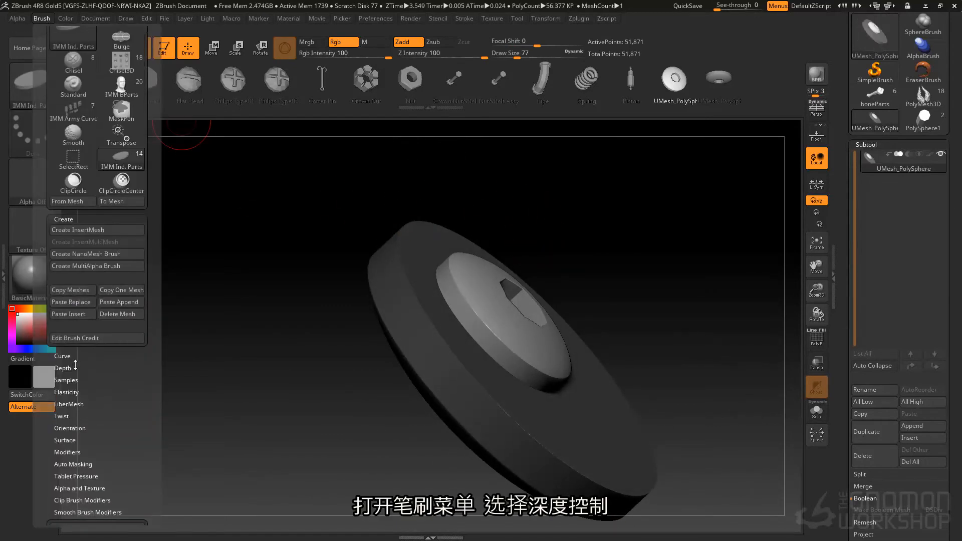
pyautogui.click(74, 367)
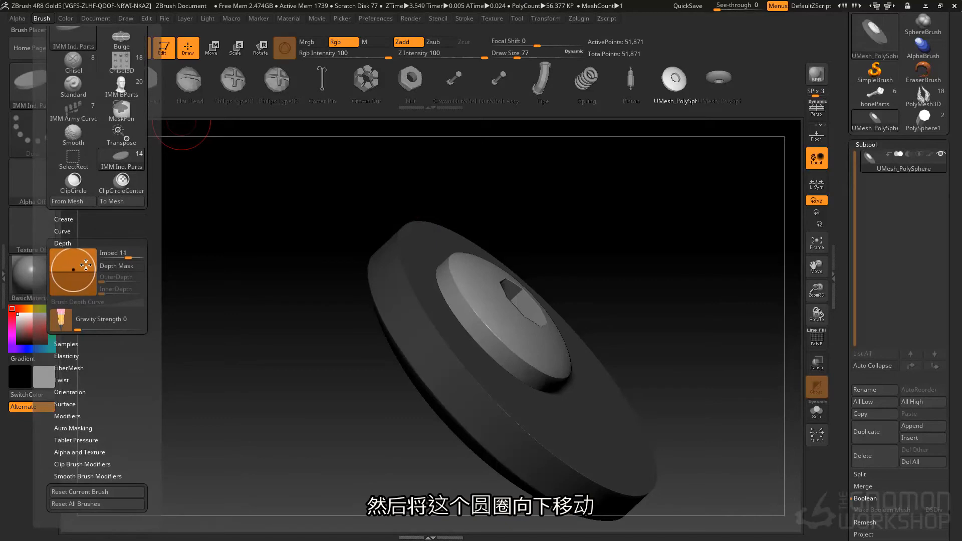
pyautogui.moveTo(86, 271); pyautogui.dragTo(69, 270)
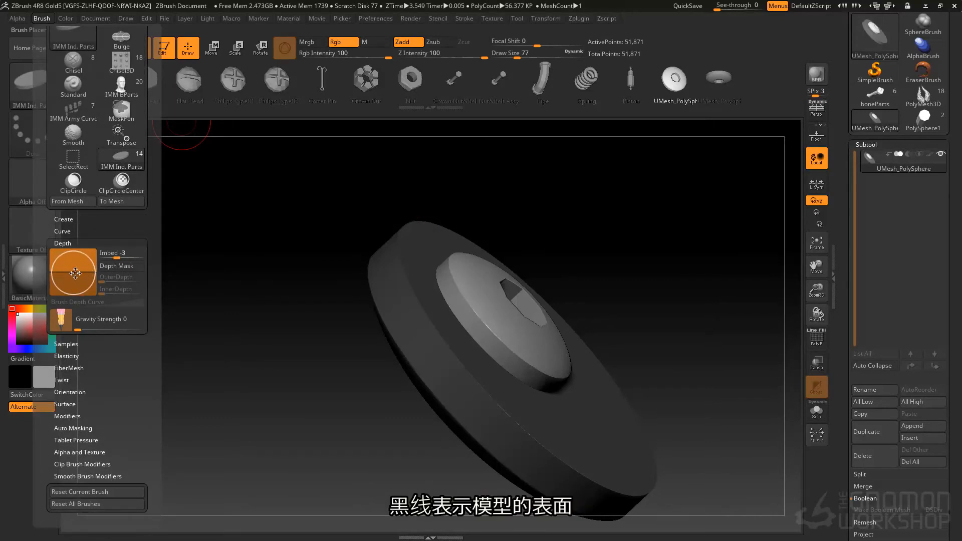
pyautogui.keyDown('alt'); pyautogui.moveTo(697, 381); pyautogui.dragTo(573, 280); pyautogui.keyUp('alt')
pyautogui.moveTo(573, 280)
pyautogui.mouseDown()
pyautogui.moveTo(493, 301)
pyautogui.moveTo(506, 351)
pyautogui.mouseUp()
pyautogui.moveTo(494, 430); pyautogui.dragTo(498, 179)
pyautogui.moveTo(498, 180)
pyautogui.mouseDown()
pyautogui.moveTo(490, 224)
pyautogui.moveTo(445, 250)
pyautogui.moveTo(411, 371)
pyautogui.moveTo(416, 320)
pyautogui.moveTo(401, 286)
pyautogui.moveTo(435, 266)
pyautogui.moveTo(439, 314)
pyautogui.mouseUp()
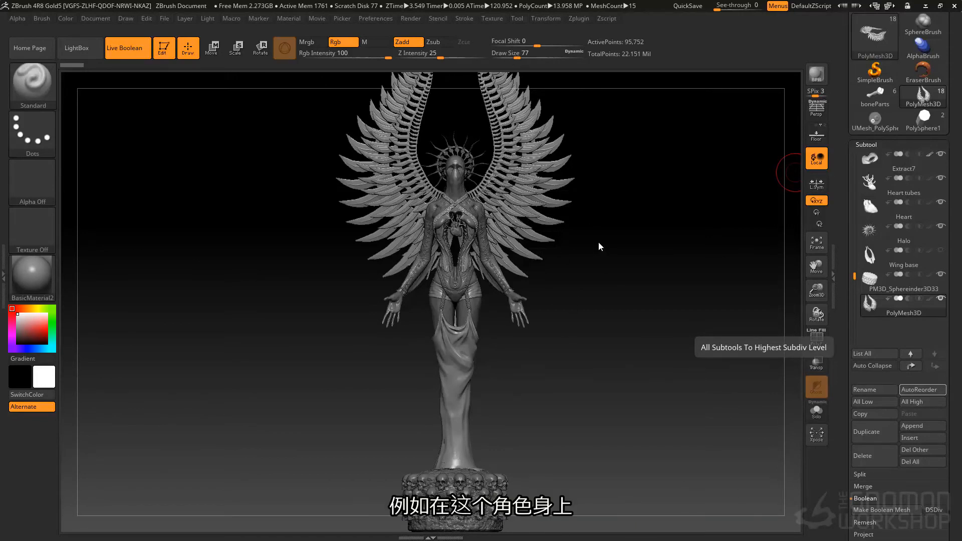
# Step: Examine the winged character's repeated wing blades, studded chest straps and glove stitching up close
pyautogui.keyDown('alt'); pyautogui.moveTo(461, 177); pyautogui.dragTo(415, 228, button='right'); pyautogui.keyUp('alt')
pyautogui.keyDown('alt'); pyautogui.moveTo(415, 229); pyautogui.dragTo(434, 363, button='right'); pyautogui.keyUp('alt')
pyautogui.moveTo(602, 357)
pyautogui.keyDown('alt'); pyautogui.mouseDown(button='right')
pyautogui.moveTo(514, 321)
pyautogui.moveTo(529, 293)
pyautogui.mouseUp(button='right'); pyautogui.keyUp('alt')
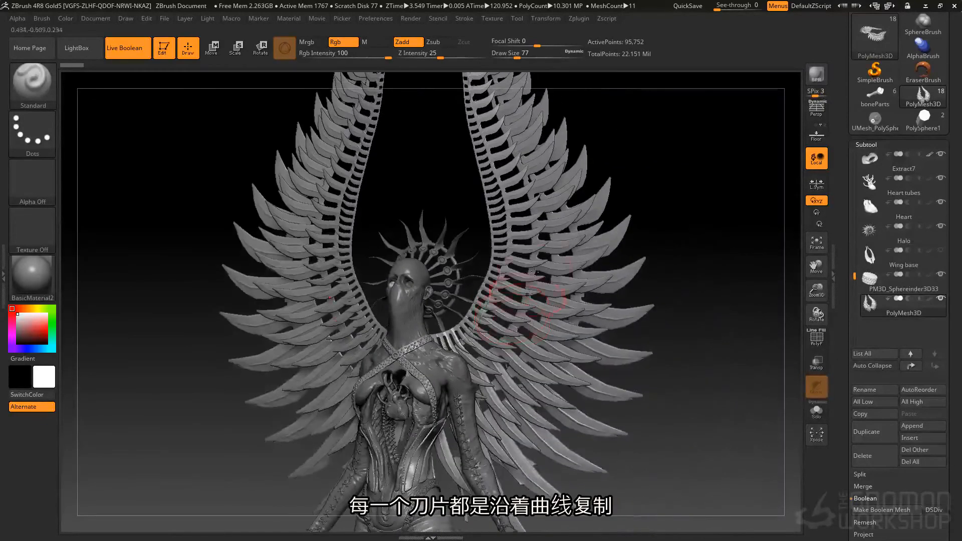
pyautogui.moveTo(529, 148); pyautogui.dragTo(517, 156)
pyautogui.keyDown('ctrl'); pyautogui.moveTo(503, 332); pyautogui.dragTo(454, 369, button='right'); pyautogui.keyUp('ctrl')
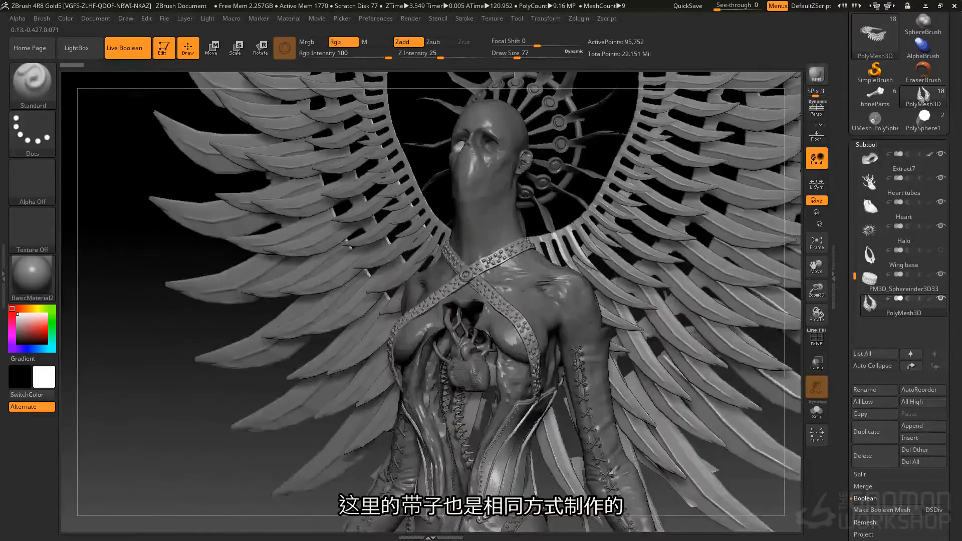
pyautogui.moveTo(482, 281); pyautogui.dragTo(497, 266, button='right')
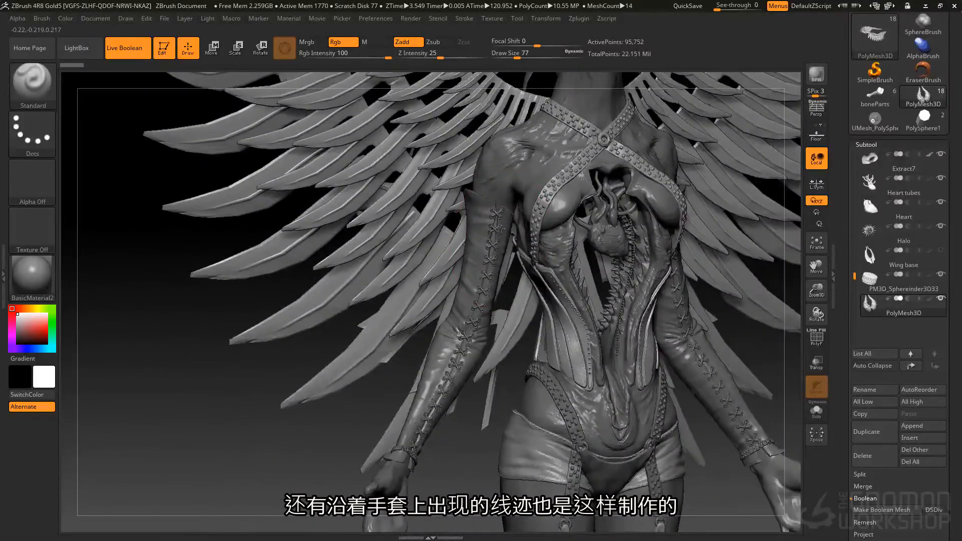
pyautogui.keyDown('ctrl'); pyautogui.moveTo(501, 229); pyautogui.dragTo(498, 265, button='right'); pyautogui.keyUp('ctrl')
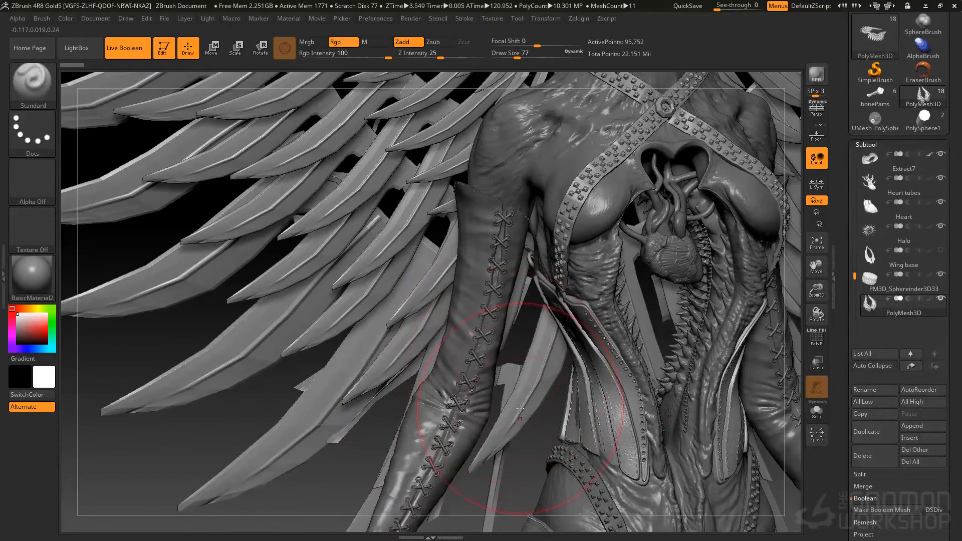
pyautogui.moveTo(669, 313); pyautogui.dragTo(488, 288, button='right')
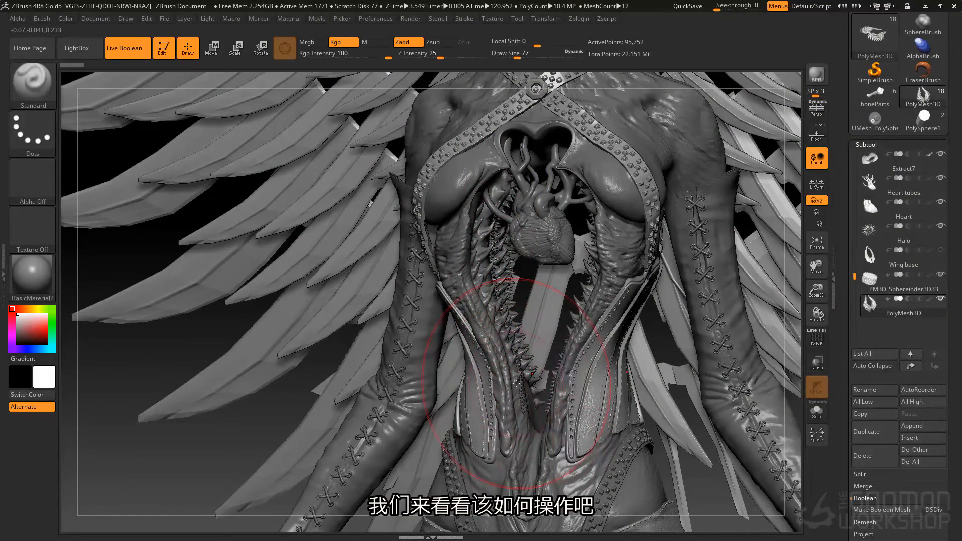
# Step: Clear the canvas, load PolySphere.ZTL from LightBox, draw the sphere on the canvas and enter Edit mode
pyautogui.press('t')
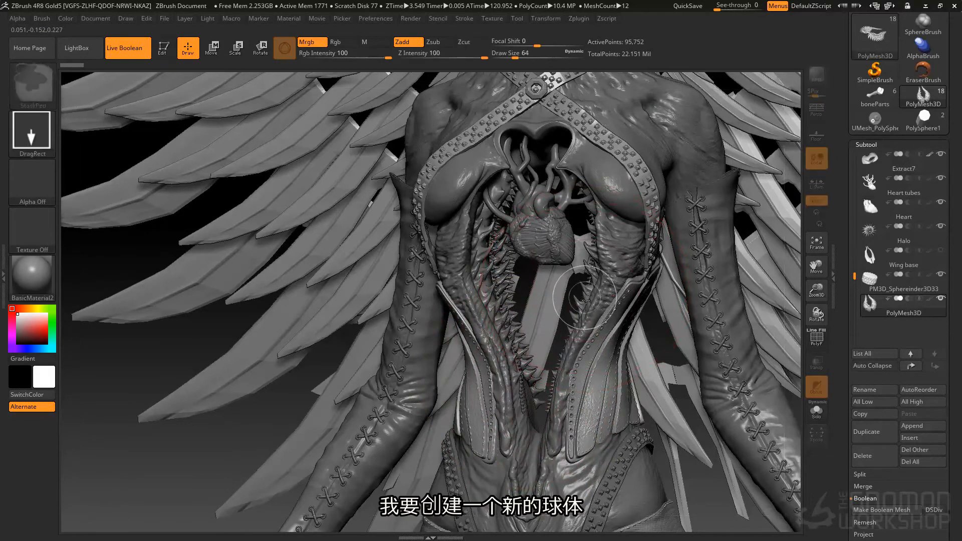
pyautogui.hotkey('ctrl', 'n')
pyautogui.click(77, 49)
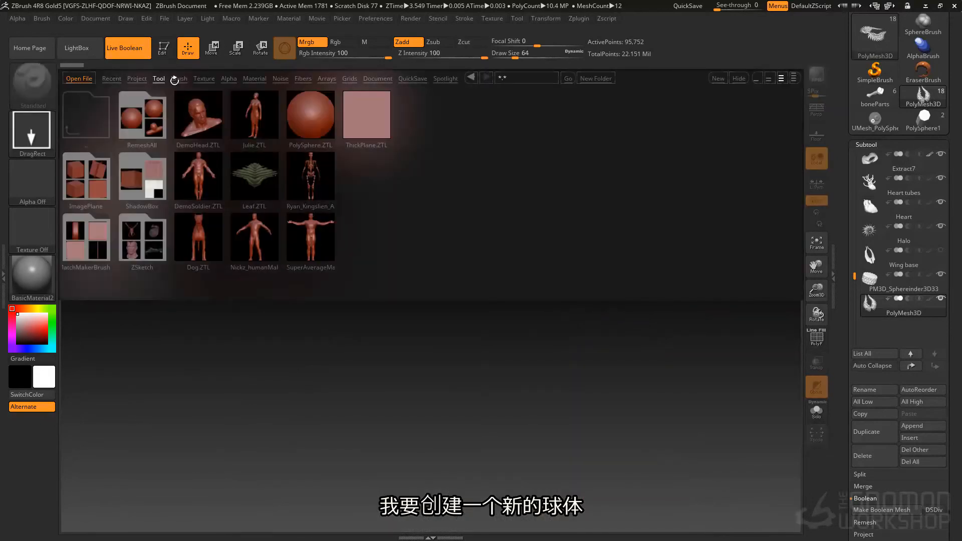
pyautogui.doubleClick(334, 115)
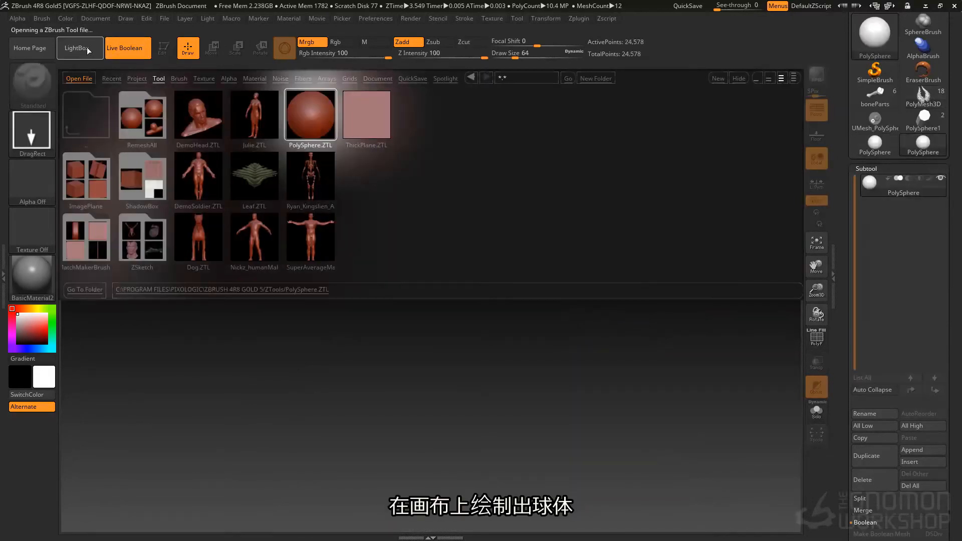
pyautogui.moveTo(441, 258); pyautogui.dragTo(506, 320)
pyautogui.press('t')
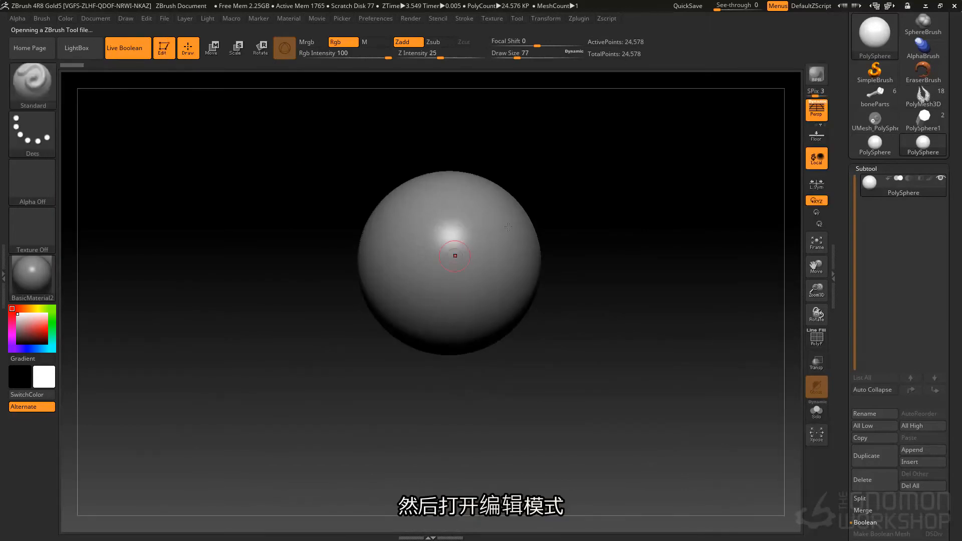
# Step: Turn on symmetry and pull the sphere into a pointed tooth shape using the Move brush at draw size 567
pyautogui.press('x')
pyautogui.press('space')
pyautogui.moveTo(476, 253); pyautogui.dragTo(520, 251)
pyautogui.press('b')
pyautogui.press('m')
pyautogui.press('v')
pyautogui.moveTo(431, 187)
pyautogui.mouseDown()
pyautogui.moveTo(450, 135)
pyautogui.moveTo(435, 150)
pyautogui.mouseUp()
pyautogui.moveTo(362, 267); pyautogui.dragTo(325, 292)
pyautogui.moveTo(438, 352); pyautogui.dragTo(445, 397)
pyautogui.moveTo(405, 324); pyautogui.dragTo(414, 306)
pyautogui.moveTo(296, 236); pyautogui.dragTo(574, 247)
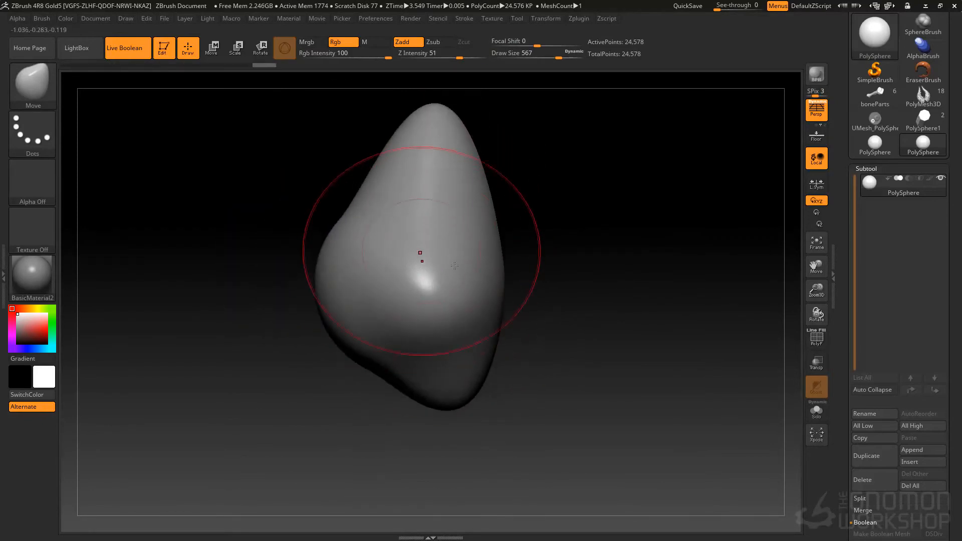
# Step: Flatten the tooth shape's depth with the gizmo
pyautogui.press('w')
pyautogui.moveTo(446, 283); pyautogui.dragTo(400, 283)
pyautogui.moveTo(427, 211)
pyautogui.keyDown('alt'); pyautogui.mouseDown(button='right')
pyautogui.moveTo(469, 211)
pyautogui.moveTo(361, 210)
pyautogui.moveTo(429, 210)
pyautogui.moveTo(413, 209)
pyautogui.mouseUp(button='right'); pyautogui.keyUp('alt')
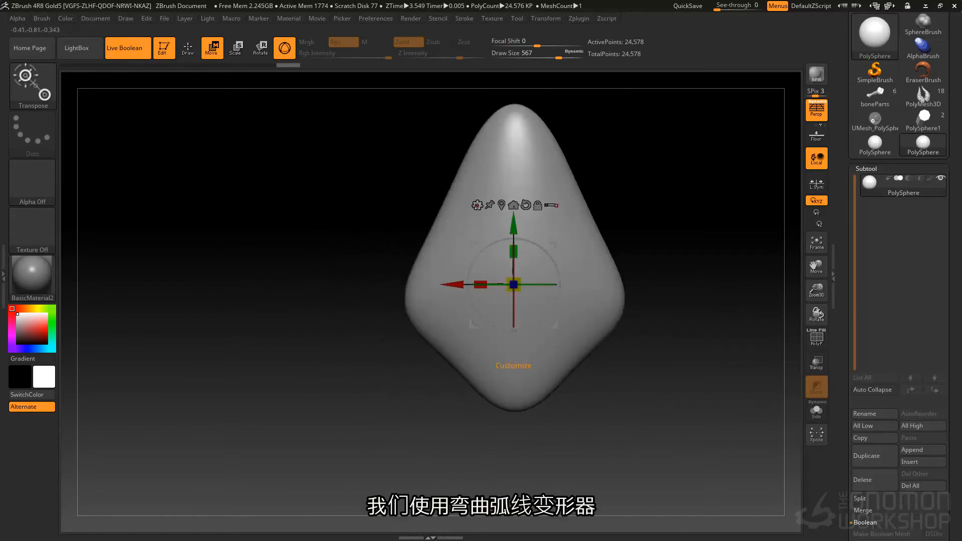
# Step: Delete the mesh's lower subdivision levels so that a deformer can be applied
pyautogui.click(477, 205)
pyautogui.click(501, 234)
pyautogui.click(873, 167)
pyautogui.click(874, 180)
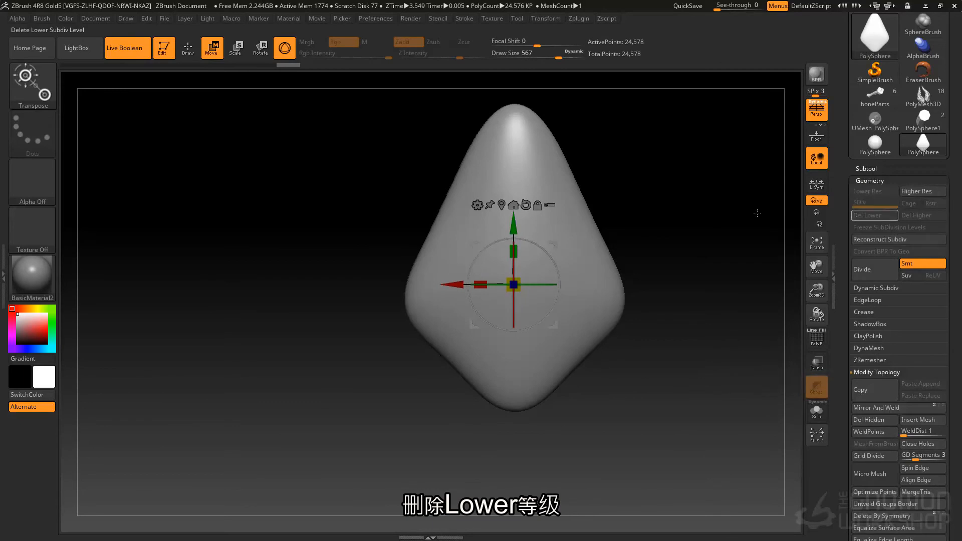
# Step: Curve the tooth with the Bend Arc deformer, accept the deformation and return to Draw mode
pyautogui.click(477, 205)
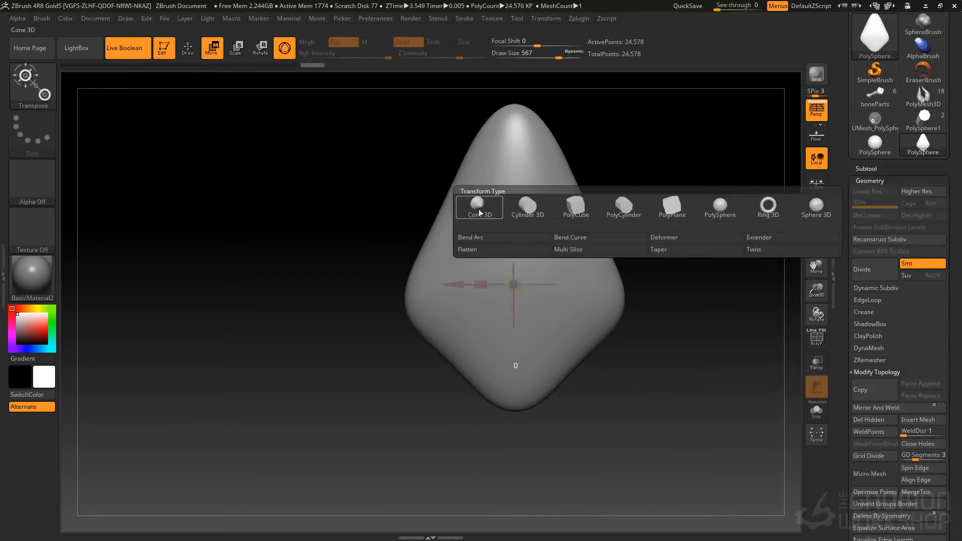
pyautogui.click(511, 237)
pyautogui.moveTo(424, 265); pyautogui.dragTo(579, 256)
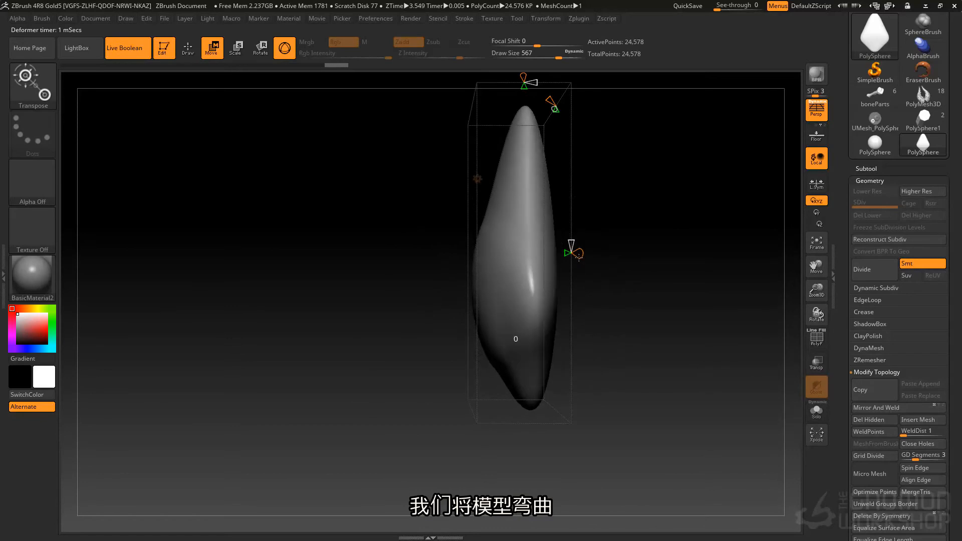
pyautogui.keyDown('alt'); pyautogui.moveTo(578, 169); pyautogui.dragTo(577, 241); pyautogui.keyUp('alt')
pyautogui.moveTo(522, 153); pyautogui.dragTo(522, 177)
pyautogui.moveTo(558, 329); pyautogui.dragTo(533, 331)
pyautogui.moveTo(554, 220); pyautogui.dragTo(381, 219)
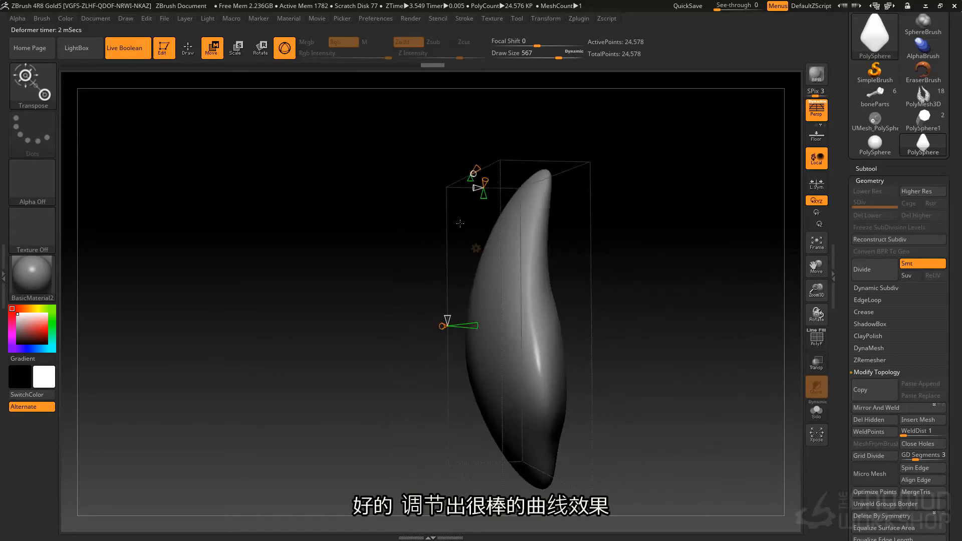
pyautogui.click(476, 249)
pyautogui.click(640, 249)
pyautogui.moveTo(474, 221); pyautogui.dragTo(544, 225)
pyautogui.press('q')
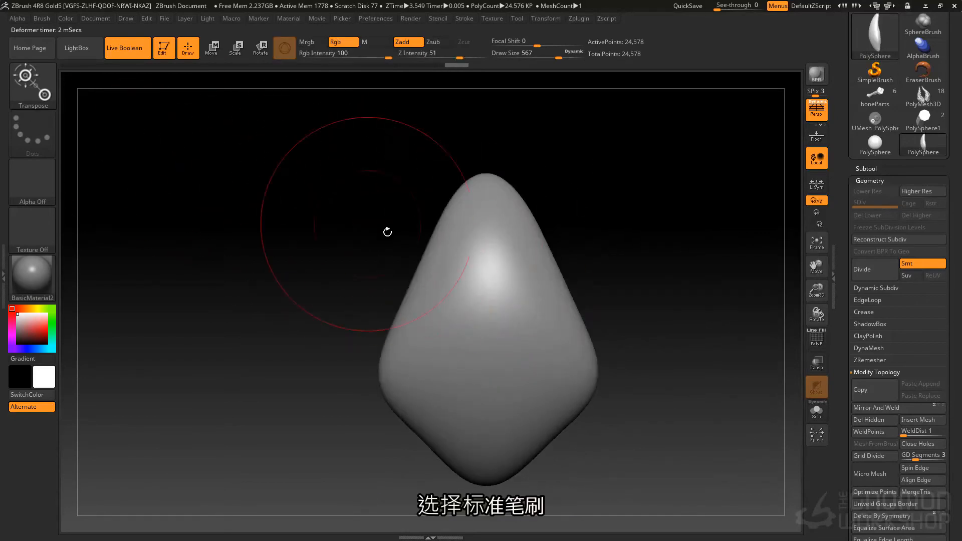
# Step: Sculpt a raised ridge down the front of the tooth using the Standard brush with Alpha 01, smoothing it as needed
pyautogui.press('space')
pyautogui.moveTo(445, 238); pyautogui.dragTo(419, 239)
pyautogui.click(54, 171)
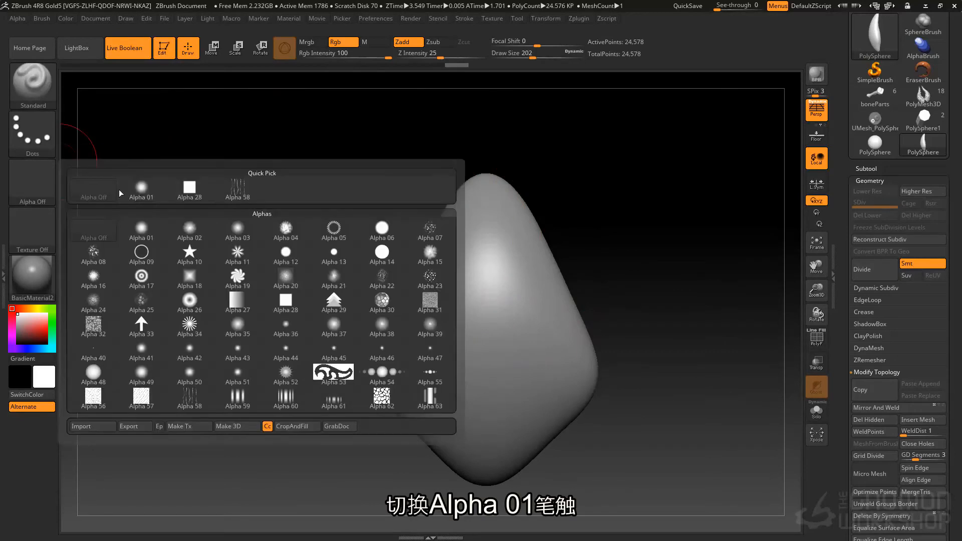
pyautogui.click(134, 186)
pyautogui.press('space')
pyautogui.moveTo(452, 230)
pyautogui.mouseDown()
pyautogui.moveTo(435, 230)
pyautogui.moveTo(461, 248)
pyautogui.moveTo(453, 327)
pyautogui.mouseUp()
pyautogui.press('space')
pyautogui.moveTo(456, 228); pyautogui.dragTo(465, 228)
pyautogui.moveTo(473, 310)
pyautogui.keyDown('shift'); pyautogui.mouseDown()
pyautogui.moveTo(466, 253)
pyautogui.moveTo(490, 297)
pyautogui.moveTo(470, 330)
pyautogui.mouseUp(); pyautogui.keyUp('shift')
# Step: Sculpt folds and indentations across the lower part of the tooth and smooth the forms
pyautogui.moveTo(432, 426); pyautogui.dragTo(466, 370)
pyautogui.moveTo(392, 375)
pyautogui.mouseDown()
pyautogui.moveTo(438, 430)
pyautogui.moveTo(489, 432)
pyautogui.mouseUp()
pyautogui.moveTo(435, 434); pyautogui.dragTo(489, 457)
pyautogui.moveTo(396, 466)
pyautogui.mouseDown()
pyautogui.moveTo(454, 440)
pyautogui.moveTo(420, 454)
pyautogui.mouseUp()
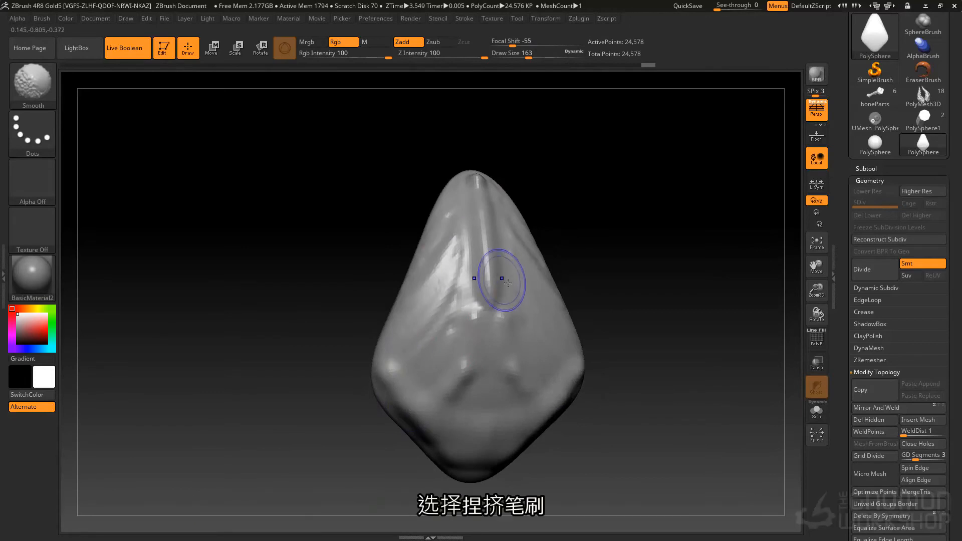
# Step: Sharpen the tip of the tooth with the Pinch brush at draw size 187
pyautogui.press('b')
pyautogui.press('p')
pyautogui.press('i')
pyautogui.moveTo(451, 243); pyautogui.dragTo(421, 247, button='right')
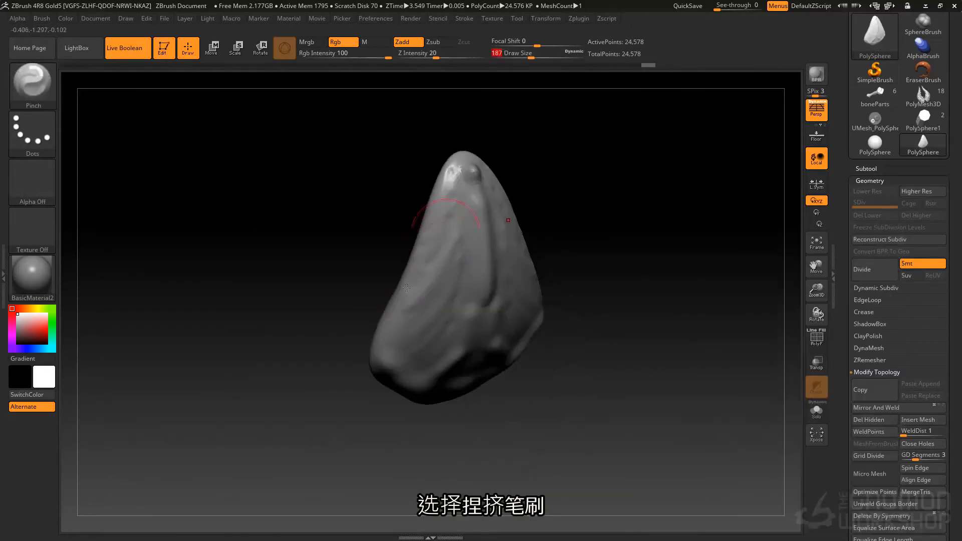
pyautogui.moveTo(444, 170)
pyautogui.mouseDown()
pyautogui.moveTo(460, 163)
pyautogui.moveTo(456, 144)
pyautogui.moveTo(441, 171)
pyautogui.mouseUp()
pyautogui.moveTo(427, 148); pyautogui.dragTo(403, 146, button='right')
# Step: Pull out a row of symmetrical serrations along the tooth's side edges and refine the silhouette with the Move brush
pyautogui.press('b')
pyautogui.press('m')
pyautogui.press('v')
pyautogui.press('space')
pyautogui.moveTo(463, 164)
pyautogui.mouseDown()
pyautogui.moveTo(418, 205)
pyautogui.moveTo(390, 318)
pyautogui.mouseUp()
pyautogui.moveTo(399, 306)
pyautogui.mouseDown(button='right')
pyautogui.moveTo(379, 272)
pyautogui.moveTo(470, 136)
pyautogui.moveTo(475, 229)
pyautogui.mouseUp(button='right')
pyautogui.press('space')
pyautogui.moveTo(472, 228); pyautogui.dragTo(480, 228)
pyautogui.moveTo(471, 252); pyautogui.dragTo(470, 237, button='right')
pyautogui.press('space')
pyautogui.moveTo(470, 223); pyautogui.dragTo(470, 203)
pyautogui.keyDown('alt'); pyautogui.moveTo(467, 230); pyautogui.dragTo(462, 185, button='right'); pyautogui.keyUp('alt')
# Step: Select the DamStandard brush and divide the tooth mesh to subdivision level 2 for finer detail
pyautogui.press('b')
pyautogui.press('d')
pyautogui.press('s')
pyautogui.moveTo(456, 266); pyautogui.dragTo(471, 227, button='right')
pyautogui.press('space')
pyautogui.moveTo(452, 216); pyautogui.dragTo(436, 262)
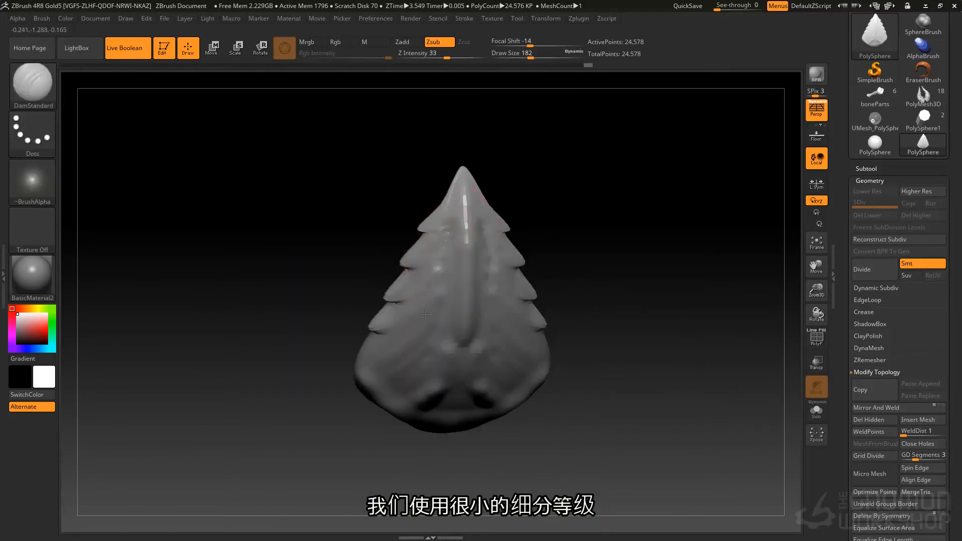
pyautogui.hotkey('ctrl', 'd')
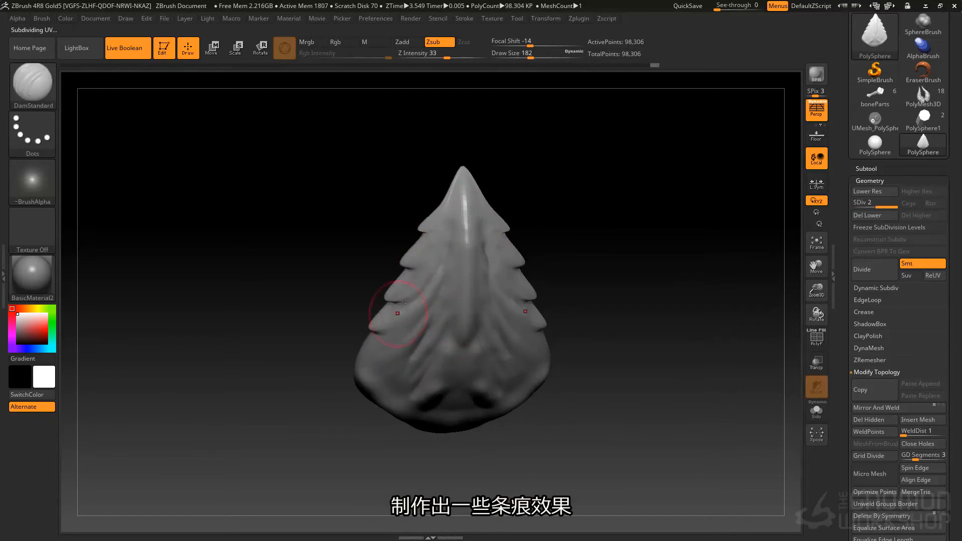
# Step: Carve grooves running inward from between the serrations using the DamStandard brush, reduced to draw size 104
pyautogui.moveTo(429, 266); pyautogui.dragTo(447, 246)
pyautogui.moveTo(423, 234)
pyautogui.mouseDown()
pyautogui.moveTo(448, 225)
pyautogui.moveTo(438, 220)
pyautogui.mouseUp()
pyautogui.press('space')
pyautogui.moveTo(425, 231)
pyautogui.mouseDown()
pyautogui.moveTo(451, 215)
pyautogui.moveTo(447, 234)
pyautogui.mouseUp()
pyautogui.press('space')
pyautogui.moveTo(394, 303); pyautogui.dragTo(431, 278)
pyautogui.moveTo(378, 333); pyautogui.dragTo(414, 304)
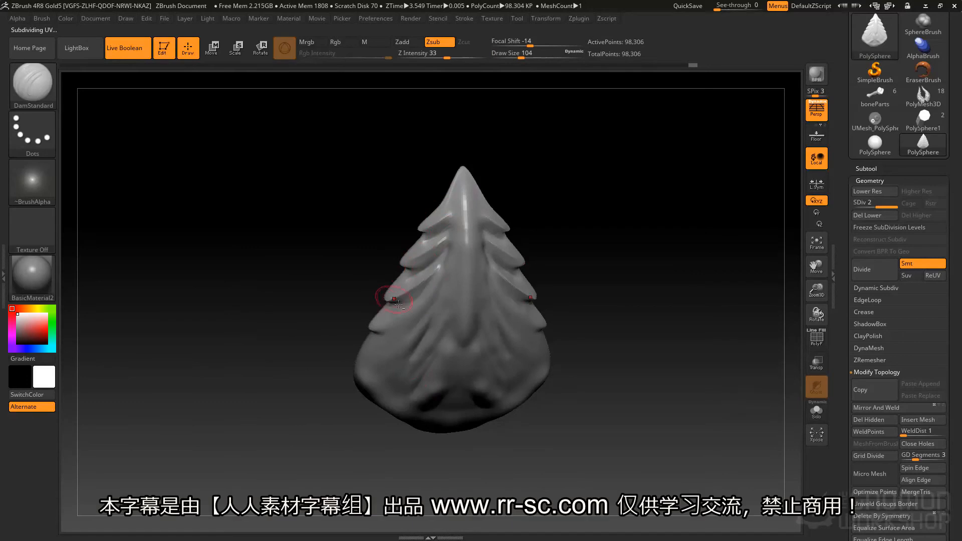
pyautogui.keyDown('shift'); pyautogui.moveTo(341, 280); pyautogui.dragTo(343, 310); pyautogui.keyUp('shift')
pyautogui.moveTo(393, 328); pyautogui.dragTo(416, 307)
pyautogui.keyDown('alt'); pyautogui.moveTo(381, 238); pyautogui.dragTo(381, 289); pyautogui.keyUp('alt')
pyautogui.keyDown('alt'); pyautogui.moveTo(359, 411); pyautogui.dragTo(405, 306); pyautogui.keyUp('alt')
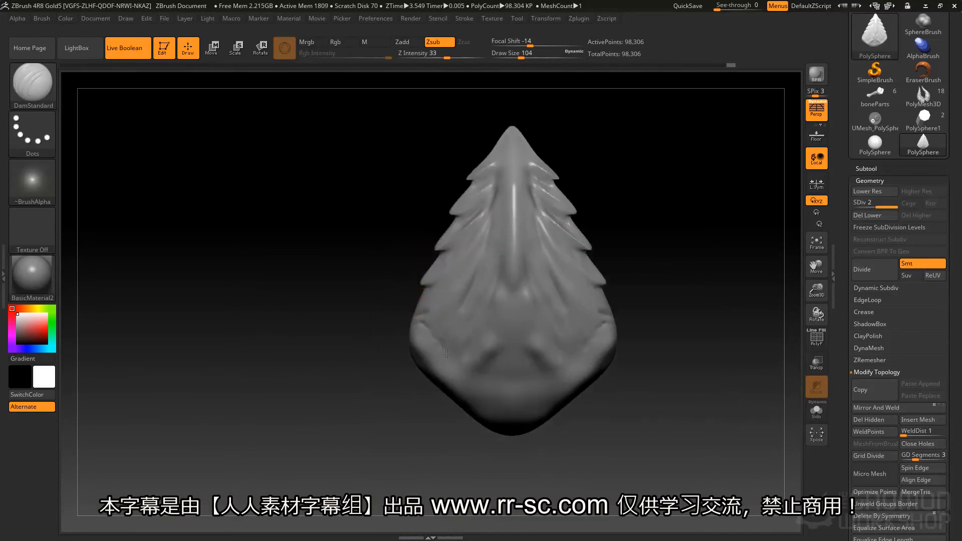
# Step: Build up a rough rim across the tooth's base with the Standard brush and ClayTubes, using ClayTubes with its alpha off
pyautogui.press('b')
pyautogui.press('s')
pyautogui.press('t')
pyautogui.moveTo(431, 343)
pyautogui.mouseDown()
pyautogui.moveTo(464, 373)
pyautogui.moveTo(514, 381)
pyautogui.moveTo(429, 339)
pyautogui.moveTo(433, 378)
pyautogui.moveTo(497, 393)
pyautogui.moveTo(532, 355)
pyautogui.mouseUp()
pyautogui.press('space')
pyautogui.press('b')
pyautogui.press('c')
pyautogui.press('t')
pyautogui.click(45, 177)
pyautogui.click(94, 188)
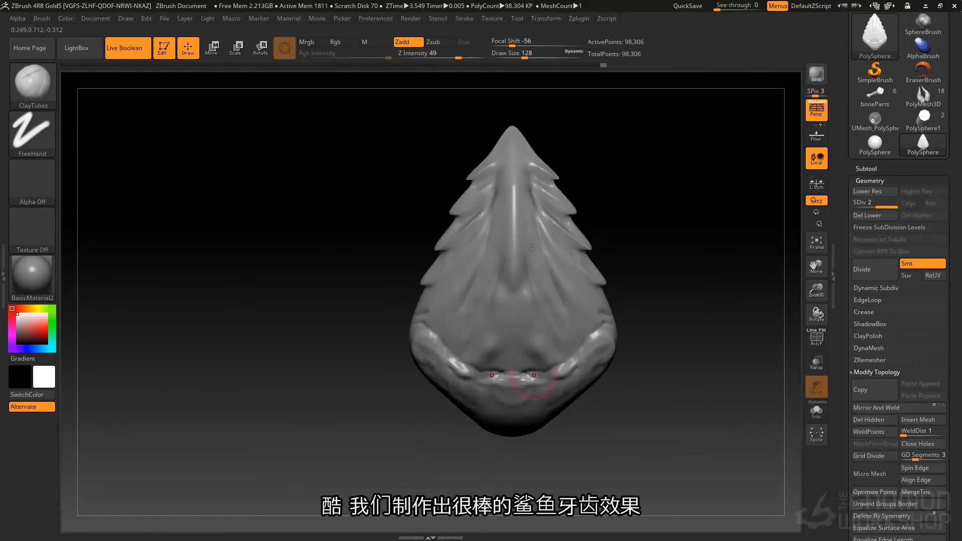
# Step: Stretch the tooth to slimmer, longer proportions with the Scale gizmo and return to draw mode facing its back
pyautogui.press('b')
pyautogui.press('m')
pyautogui.press('v')
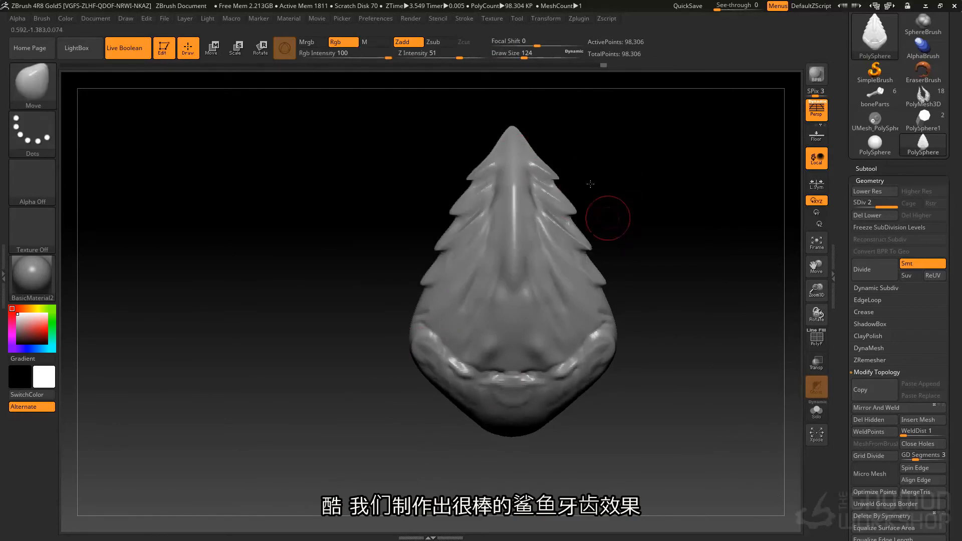
pyautogui.press('e')
pyautogui.moveTo(511, 270); pyautogui.dragTo(518, 240)
pyautogui.keyDown('alt'); pyautogui.moveTo(519, 240); pyautogui.dragTo(481, 216, button='right'); pyautogui.keyUp('alt')
pyautogui.moveTo(451, 200); pyautogui.dragTo(525, 176, button='right')
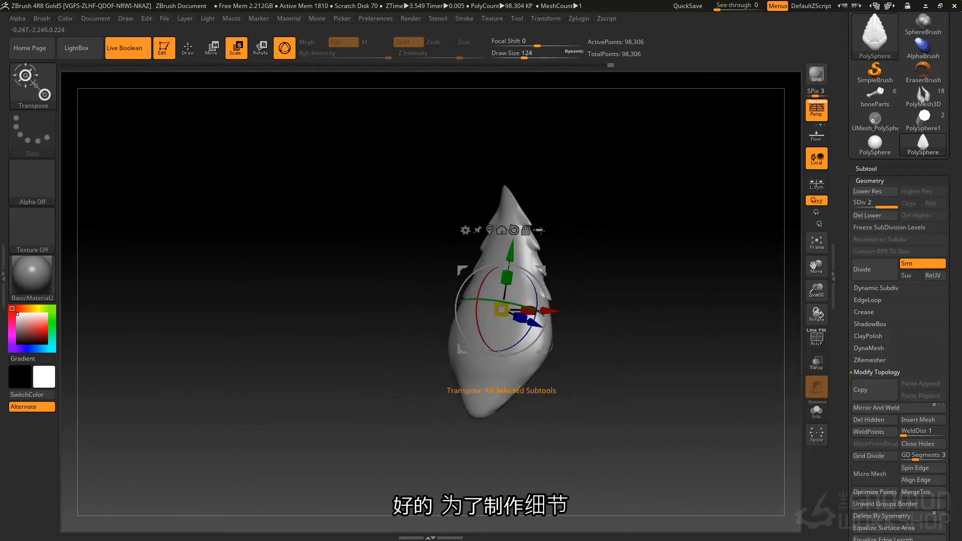
pyautogui.press('q')
pyautogui.moveTo(498, 322); pyautogui.dragTo(468, 240, button='right')
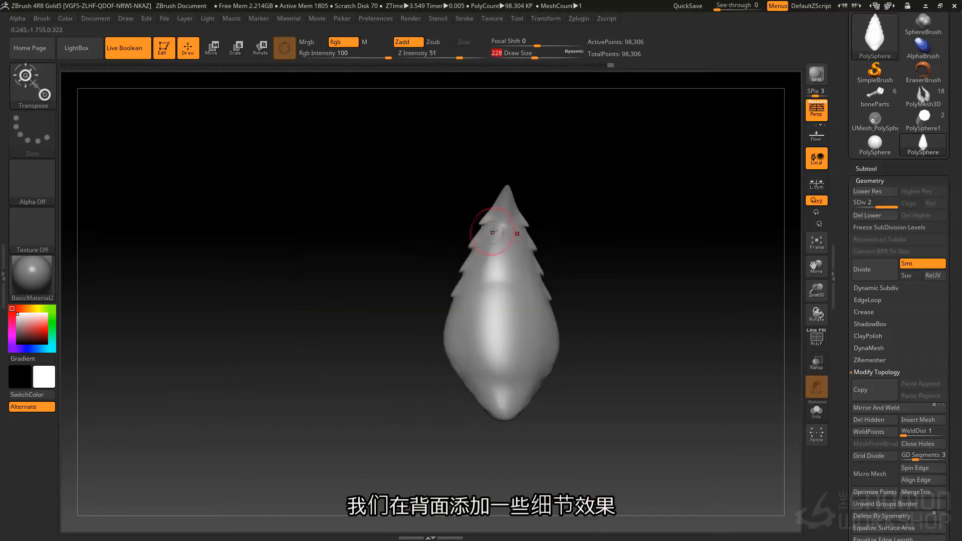
pyautogui.moveTo(494, 221); pyautogui.dragTo(485, 228)
pyautogui.hotkey('ctrl', 'z')
pyautogui.press('w')
pyautogui.press('q')
# Step: Carve serration grooves, a central line and a curved root line into the tooth's back with DamStandard at draw size 207, smoothing the result
pyautogui.press('b')
pyautogui.press('d')
pyautogui.press('s')
pyautogui.moveTo(491, 232)
pyautogui.mouseDown()
pyautogui.moveTo(482, 224)
pyautogui.moveTo(488, 250)
pyautogui.moveTo(463, 301)
pyautogui.mouseUp()
pyautogui.moveTo(506, 203)
pyautogui.mouseDown()
pyautogui.moveTo(507, 330)
pyautogui.moveTo(493, 362)
pyautogui.moveTo(460, 358)
pyautogui.mouseUp()
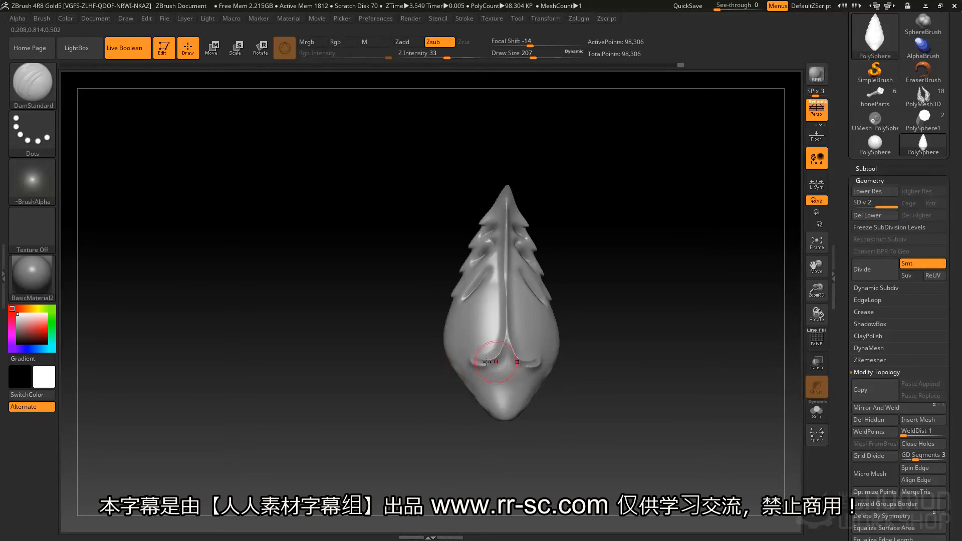
pyautogui.press('shift')
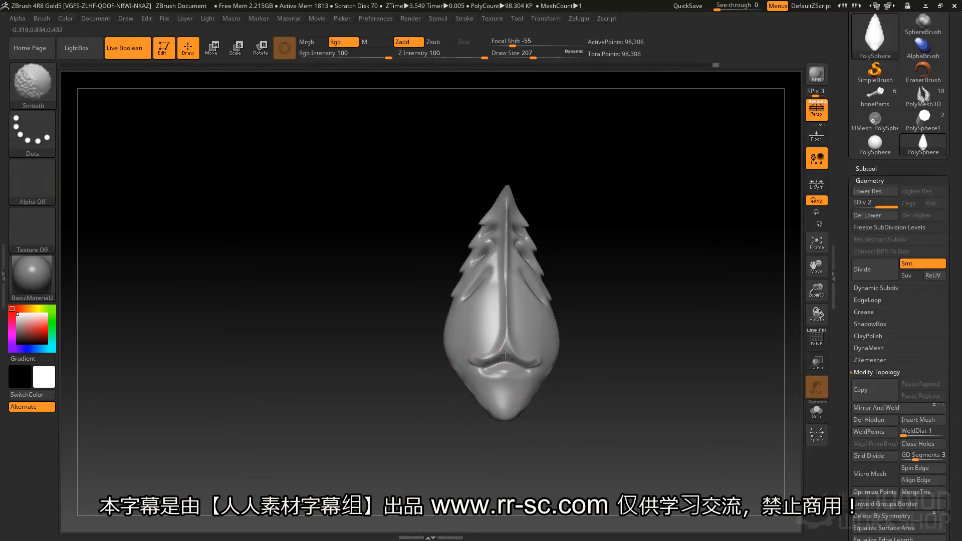
pyautogui.moveTo(491, 391); pyautogui.dragTo(473, 366, button='right')
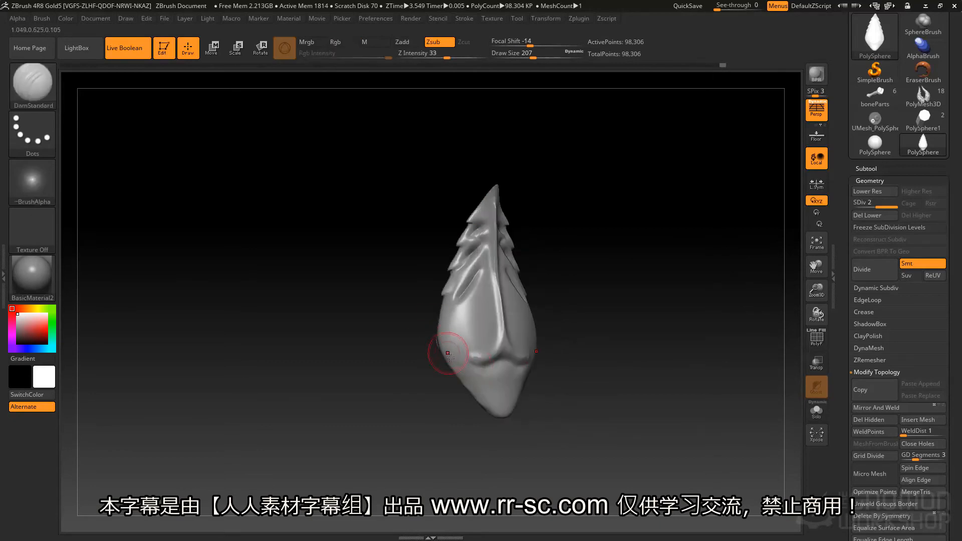
# Step: Build up rough volume on the back and sides of the tooth's root with the ClayTubes brush
pyautogui.press('b')
pyautogui.press('c')
pyautogui.press('t')
pyautogui.moveTo(476, 381)
pyautogui.mouseDown()
pyautogui.moveTo(499, 391)
pyautogui.moveTo(459, 354)
pyautogui.moveTo(491, 386)
pyautogui.mouseUp()
pyautogui.moveTo(454, 341); pyautogui.dragTo(493, 333, button='right')
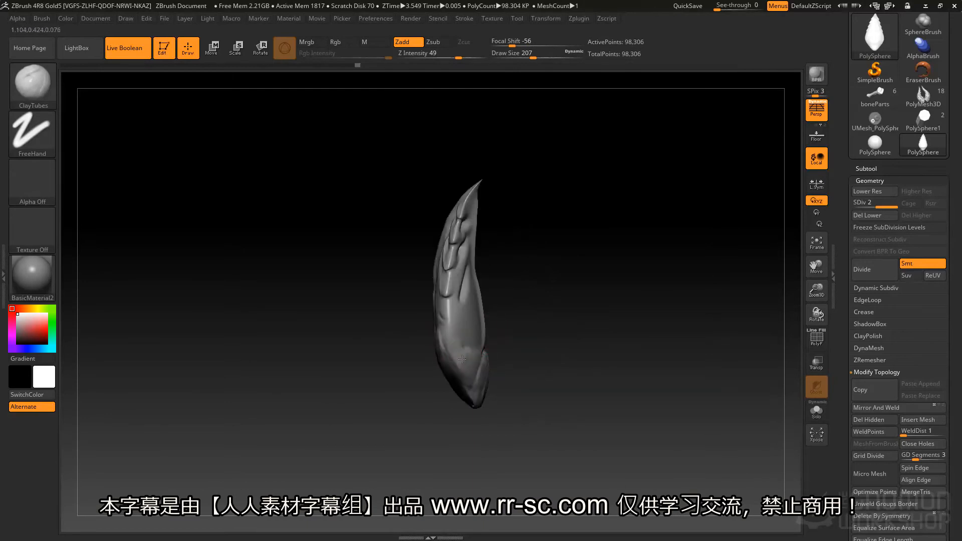
# Step: Examine the sculpted tooth from the front and sides to check its overall shape
pyautogui.moveTo(464, 363); pyautogui.dragTo(504, 326, button='right')
pyautogui.keyDown('alt'); pyautogui.moveTo(530, 280); pyautogui.dragTo(530, 175, button='right'); pyautogui.keyUp('alt')
pyautogui.keyDown('alt'); pyautogui.moveTo(531, 175); pyautogui.dragTo(531, 191, button='right'); pyautogui.keyUp('alt')
pyautogui.moveTo(532, 244); pyautogui.dragTo(553, 217, button='right')
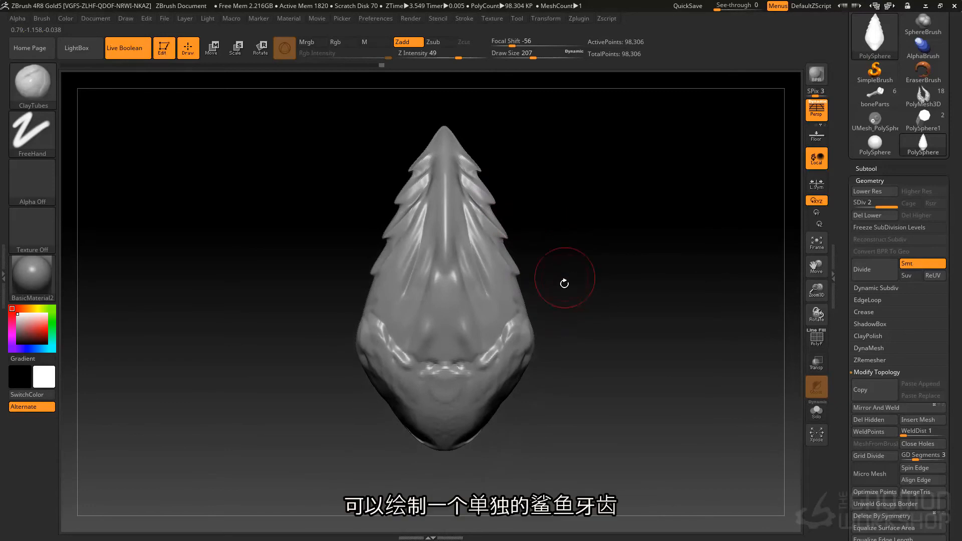
pyautogui.moveTo(561, 306); pyautogui.dragTo(550, 271, button='right')
pyautogui.moveTo(570, 212); pyautogui.dragTo(621, 279, button='right')
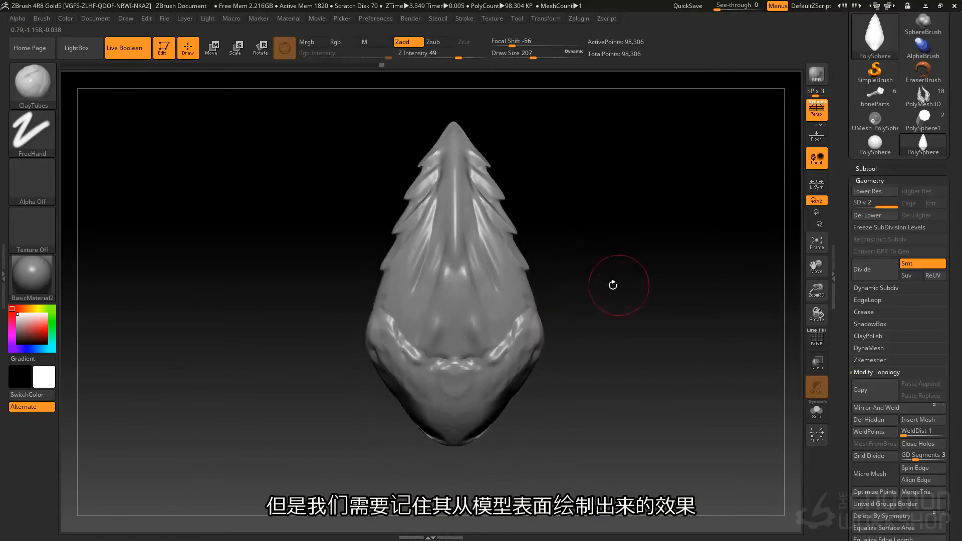
pyautogui.moveTo(604, 326); pyautogui.dragTo(557, 245, button='right')
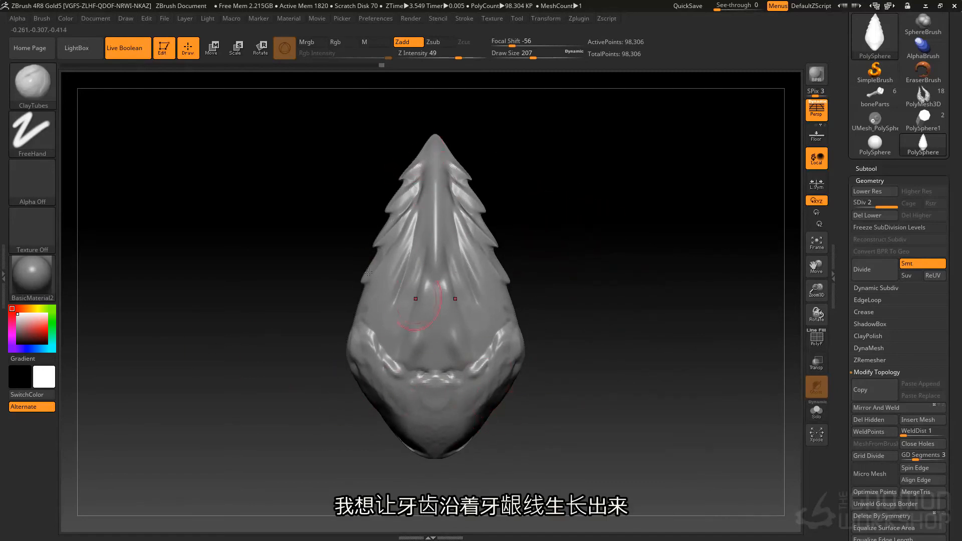
pyautogui.moveTo(456, 332)
pyautogui.mouseDown(button='right')
pyautogui.moveTo(476, 336)
pyautogui.moveTo(477, 329)
pyautogui.mouseUp(button='right')
# Step: Pull the two side corners of the tooth's base outward with the Move brush at draw size 311
pyautogui.press('b')
pyautogui.press('m')
pyautogui.press('v')
pyautogui.press('space')
pyautogui.moveTo(528, 349); pyautogui.dragTo(537, 347)
pyautogui.moveTo(543, 244); pyautogui.dragTo(543, 248, button='right')
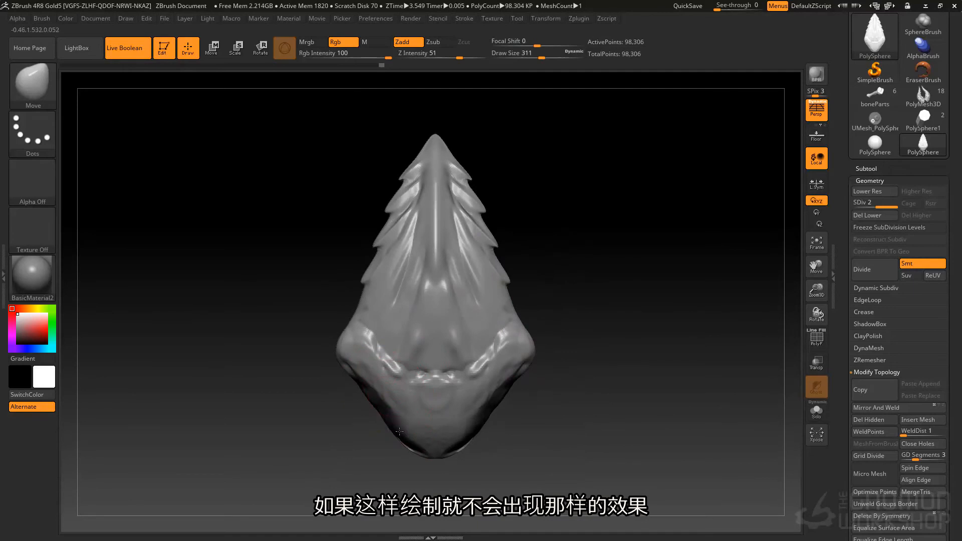
# Step: Face the tooth tip-on and load the skullChainBrush as an example of a curve brush
pyautogui.keyDown('shift'); pyautogui.moveTo(456, 145); pyautogui.dragTo(454, 245, button='right'); pyautogui.keyUp('shift')
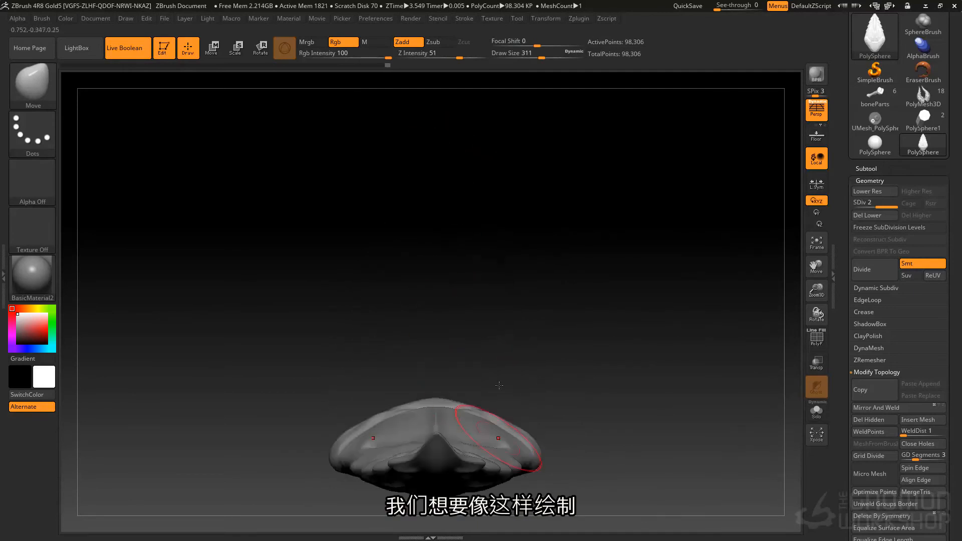
pyautogui.keyDown('alt'); pyautogui.moveTo(468, 421); pyautogui.dragTo(473, 253, button='right'); pyautogui.keyUp('alt')
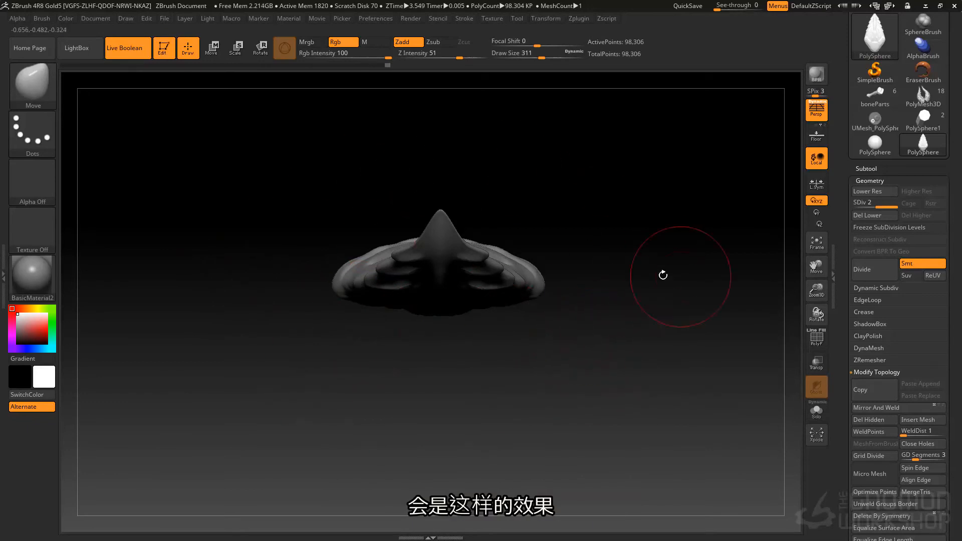
pyautogui.moveTo(679, 280); pyautogui.dragTo(642, 274)
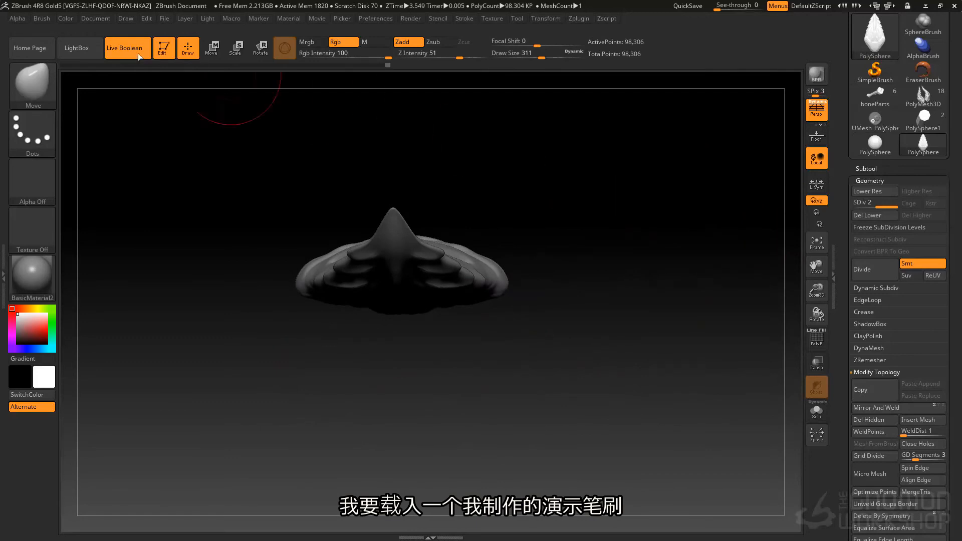
pyautogui.click(42, 18)
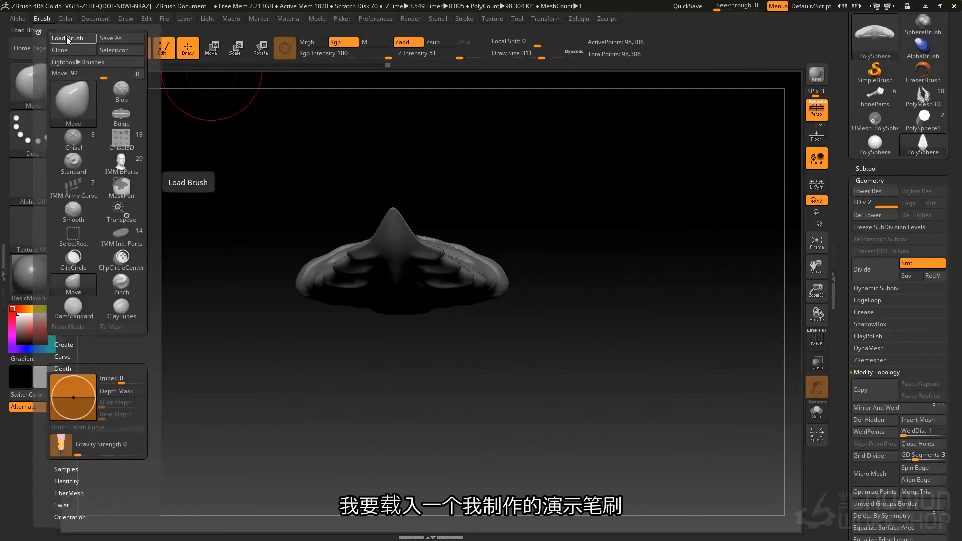
pyautogui.click(67, 38)
pyautogui.doubleClick(163, 81)
pyautogui.moveTo(435, 236); pyautogui.dragTo(300, 258)
pyautogui.moveTo(704, 253)
pyautogui.mouseDown()
pyautogui.moveTo(789, 276)
pyautogui.moveTo(620, 275)
pyautogui.mouseUp()
pyautogui.hotkey('ctrl', 'z')
pyautogui.moveTo(479, 307); pyautogui.dragTo(493, 264)
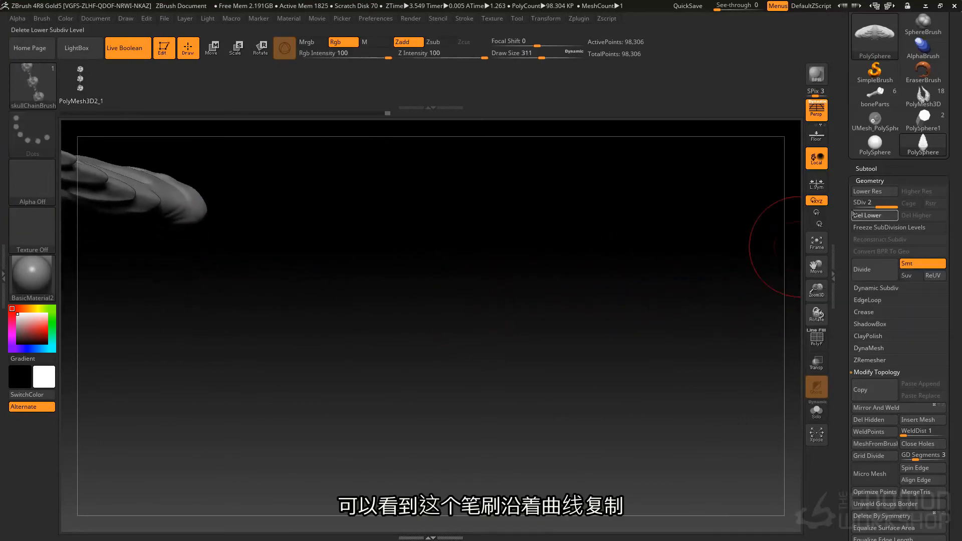
# Step: Try the skull chain along a curve beside the tooth at draw size 132 with lower subdivision levels deleted, and undo it
pyautogui.click(870, 215)
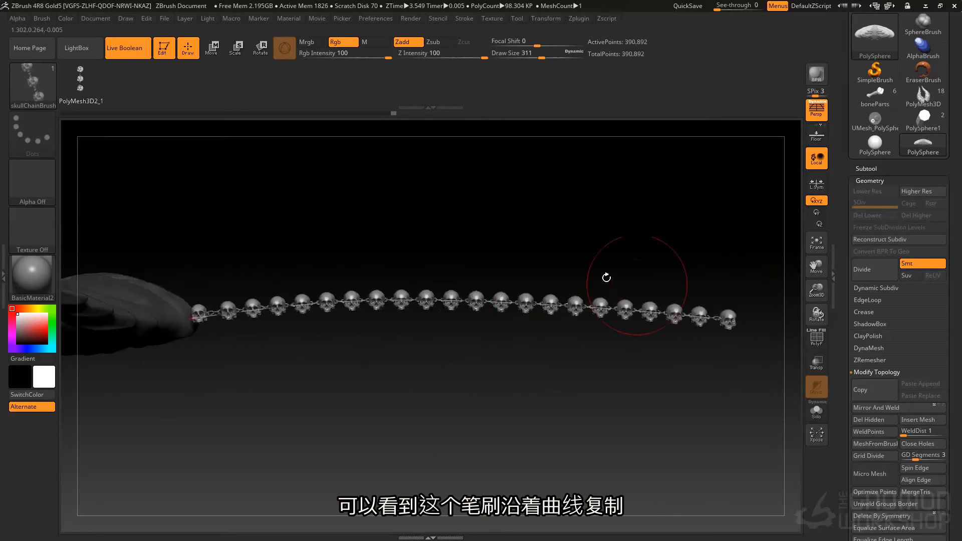
pyautogui.press('space')
pyautogui.moveTo(454, 249)
pyautogui.mouseDown()
pyautogui.moveTo(407, 343)
pyautogui.moveTo(426, 341)
pyautogui.mouseUp()
pyautogui.click(469, 300)
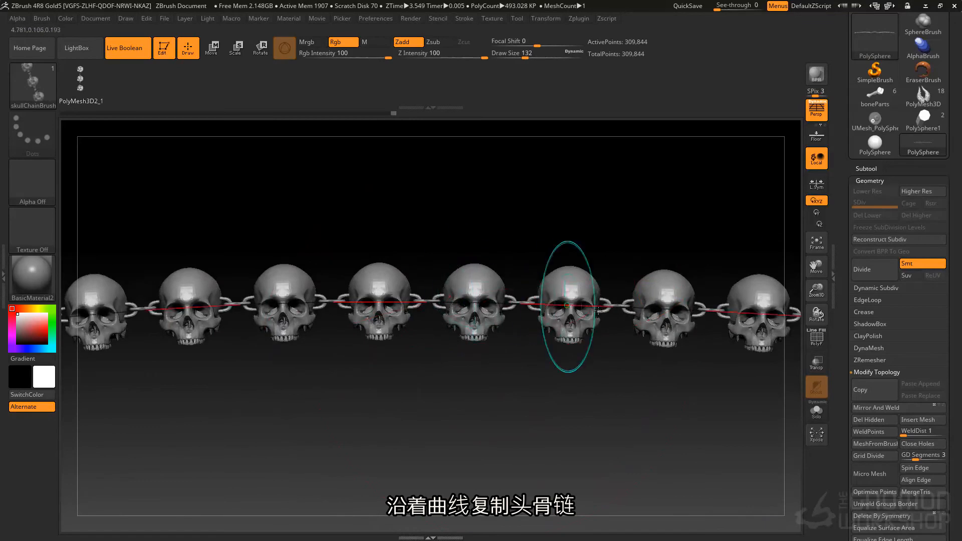
pyautogui.keyDown('alt'); pyautogui.moveTo(733, 343); pyautogui.dragTo(383, 313); pyautogui.keyUp('alt')
pyautogui.keyDown('alt'); pyautogui.moveTo(620, 434); pyautogui.dragTo(567, 318); pyautogui.keyUp('alt')
pyautogui.keyDown('alt'); pyautogui.moveTo(453, 383); pyautogui.dragTo(701, 362); pyautogui.keyUp('alt')
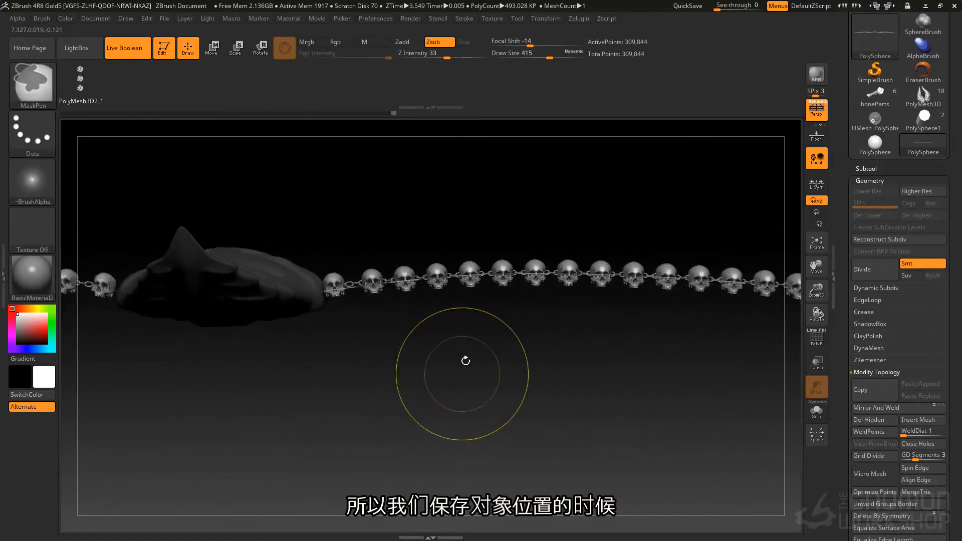
pyautogui.hotkey('ctrl', 'z')
pyautogui.hotkey('ctrl', 'z')
# Step: Turn the tooth tip-on and sideways to suit the curve direction and create a new InsertMesh brush from it
pyautogui.keyDown('alt'); pyautogui.moveTo(441, 328); pyautogui.dragTo(638, 229); pyautogui.keyUp('alt')
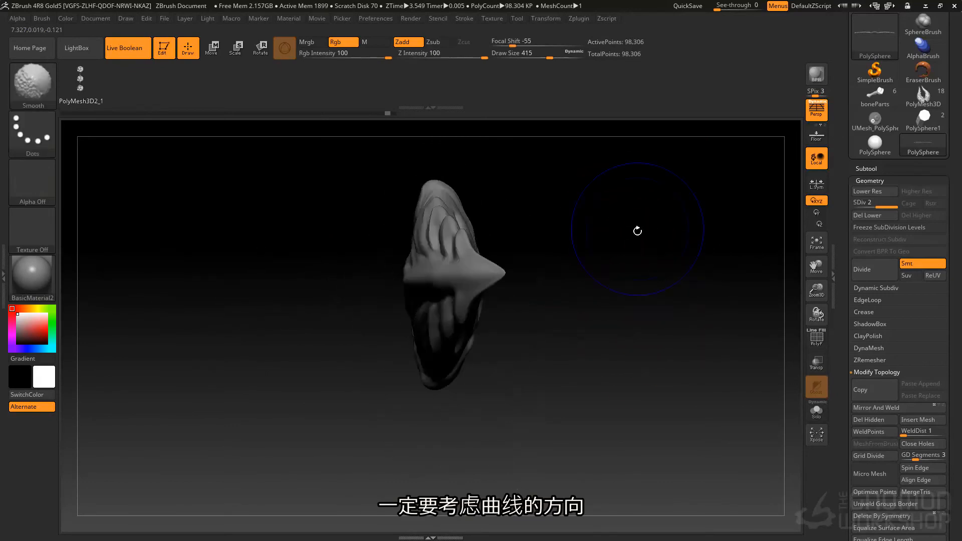
pyautogui.moveTo(524, 248); pyautogui.dragTo(430, 180)
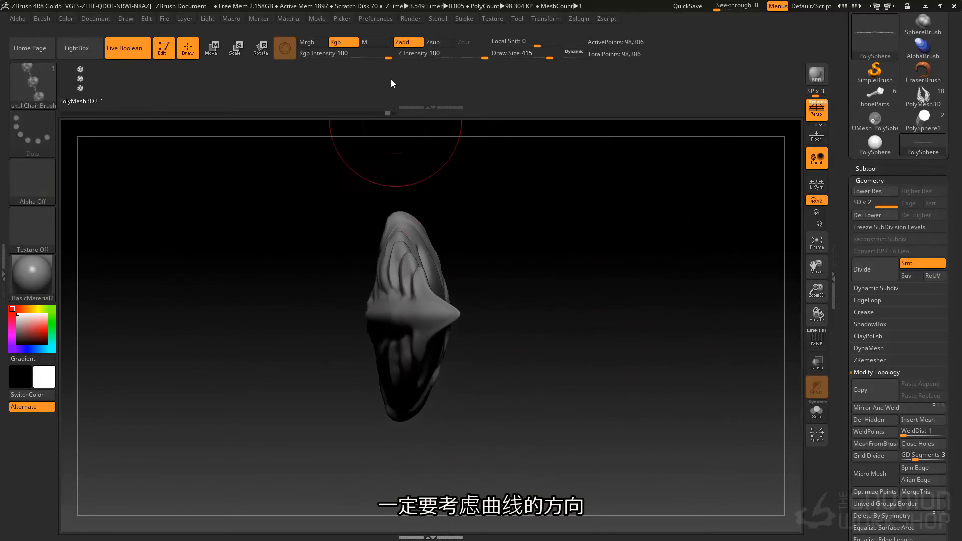
pyautogui.moveTo(525, 366)
pyautogui.mouseDown()
pyautogui.moveTo(559, 338)
pyautogui.moveTo(544, 316)
pyautogui.moveTo(547, 339)
pyautogui.moveTo(563, 337)
pyautogui.mouseUp()
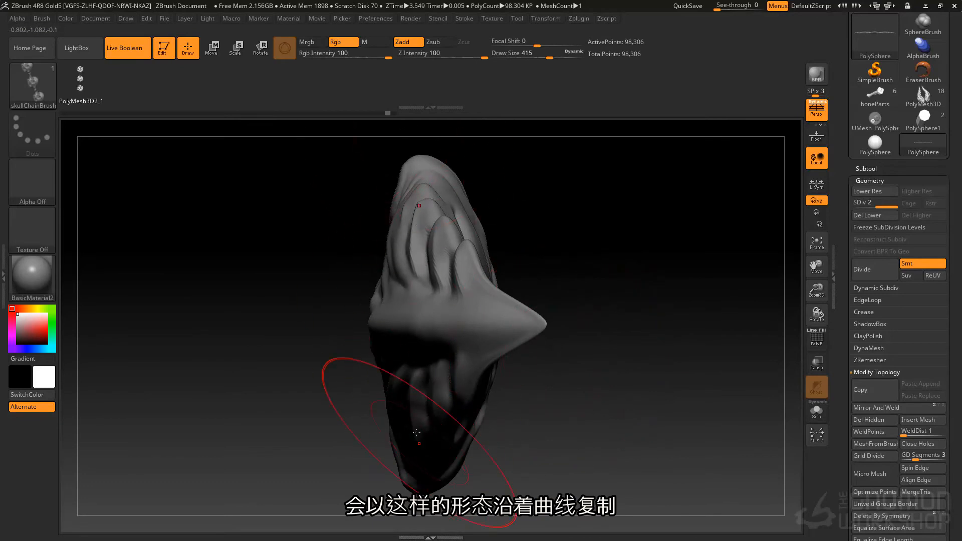
pyautogui.click(42, 18)
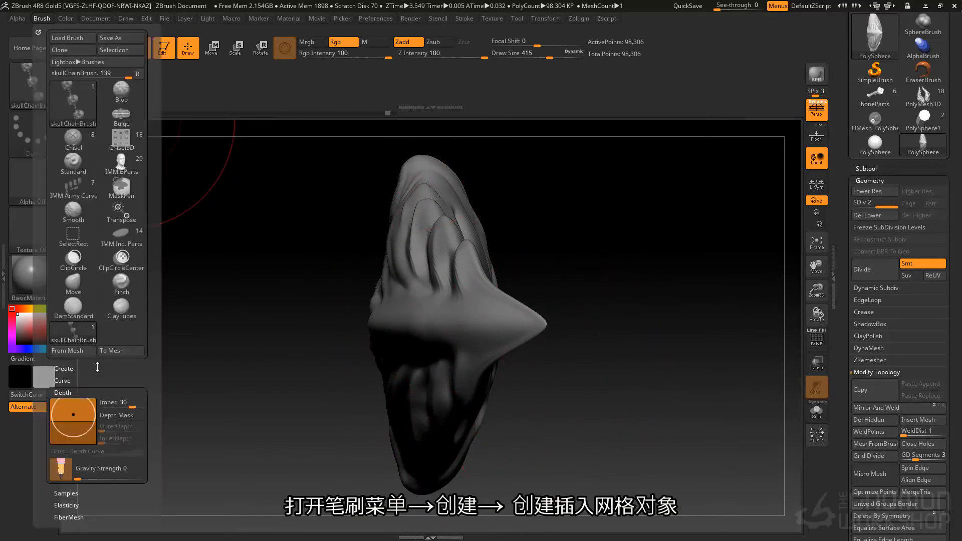
pyautogui.click(79, 368)
pyautogui.click(100, 377)
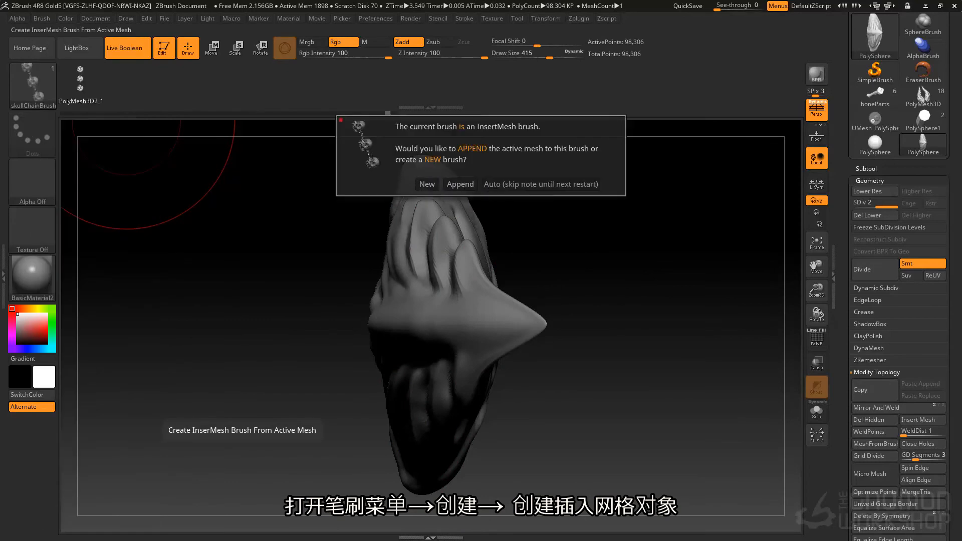
pyautogui.click(429, 186)
pyautogui.keyDown('alt'); pyautogui.moveTo(521, 297); pyautogui.dragTo(422, 285); pyautogui.keyUp('alt')
pyautogui.moveTo(421, 285); pyautogui.dragTo(431, 237, button='right')
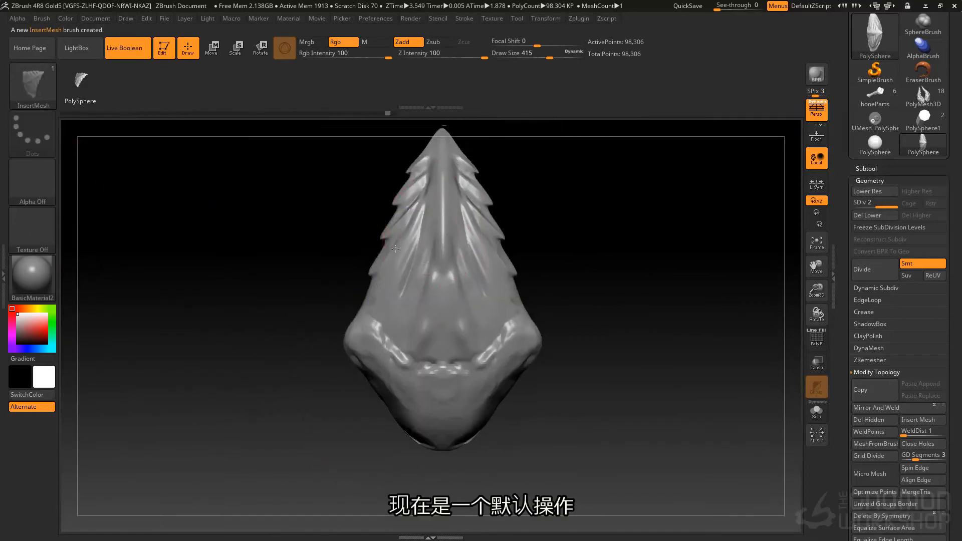
# Step: Delete the tooth's lower subdivision levels and test the new brush by inserting mirrored copies on the surface, undoing the insertion
pyautogui.click(867, 215)
pyautogui.keyDown('alt'); pyautogui.moveTo(601, 196); pyautogui.dragTo(544, 243); pyautogui.keyUp('alt')
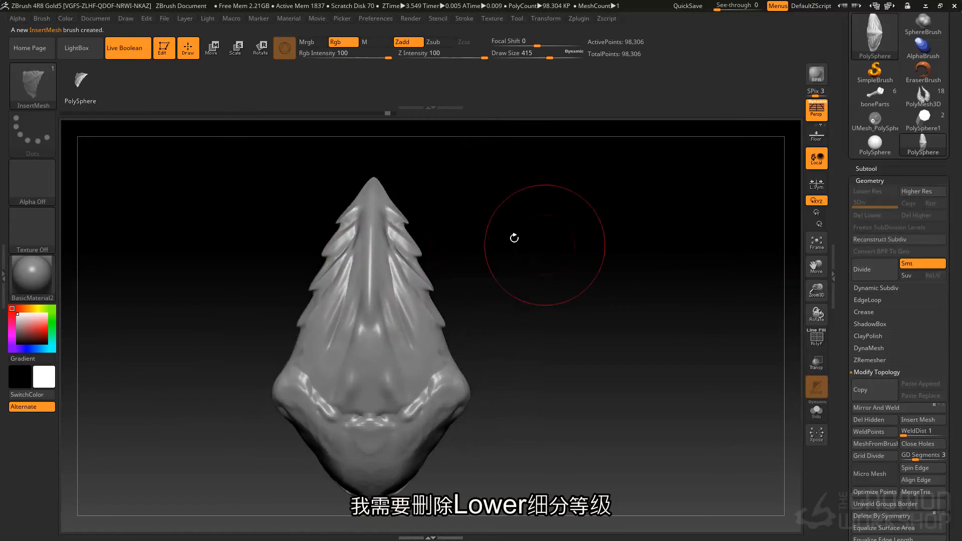
pyautogui.moveTo(410, 285)
pyautogui.mouseDown()
pyautogui.moveTo(490, 263)
pyautogui.moveTo(346, 266)
pyautogui.moveTo(477, 265)
pyautogui.mouseUp()
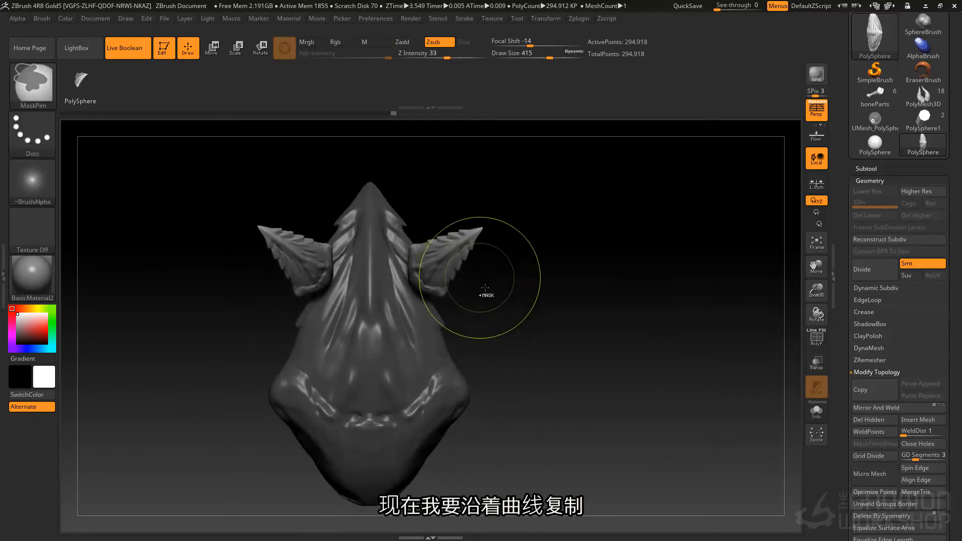
pyautogui.hotkey('ctrl', 'z')
# Step: Enable Curve Mode in the stroke settings of the new InsertMesh brush
pyautogui.keyDown('alt'); pyautogui.moveTo(576, 333); pyautogui.dragTo(469, 341); pyautogui.keyUp('alt')
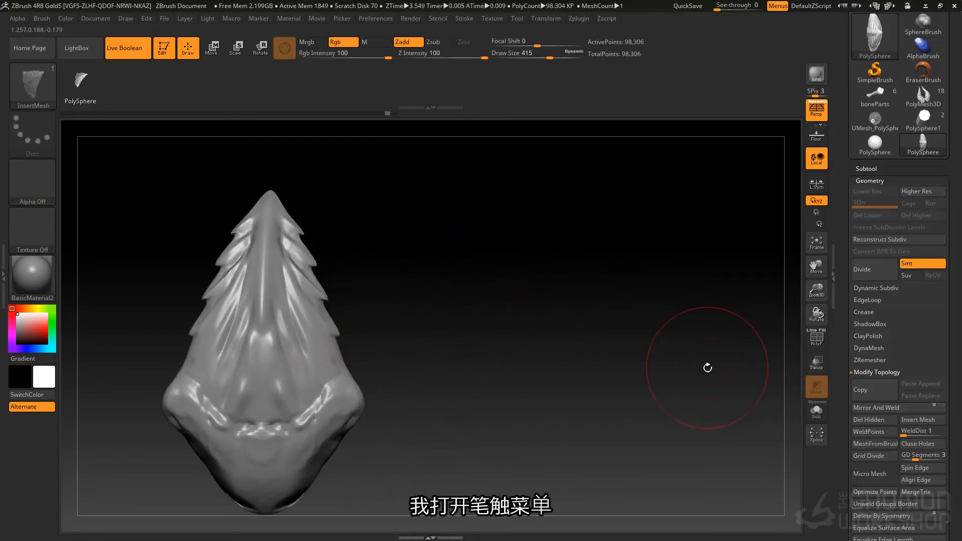
pyautogui.click(461, 22)
pyautogui.click(461, 27)
pyautogui.click(875, 115)
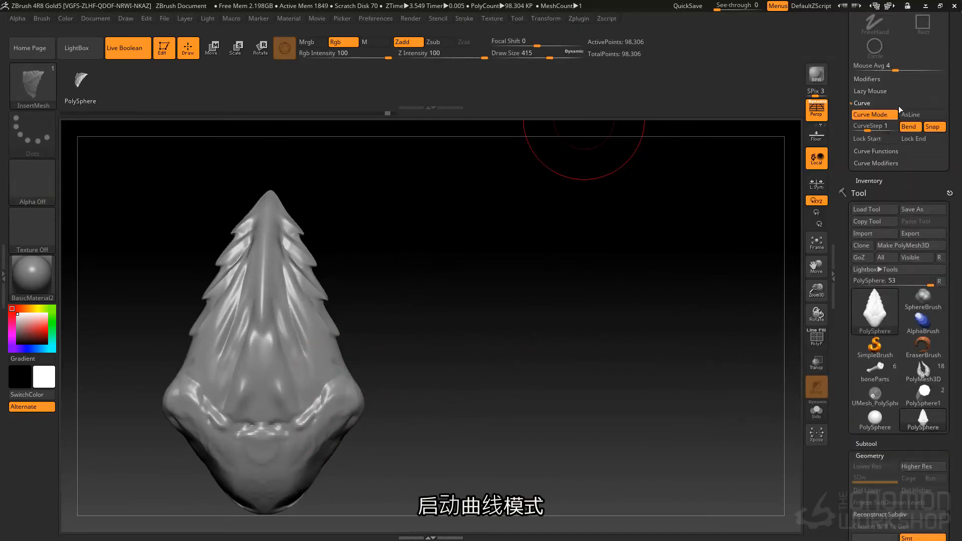
pyautogui.moveTo(843, 110); pyautogui.dragTo(843, 173)
pyautogui.moveTo(835, 67); pyautogui.dragTo(837, 109)
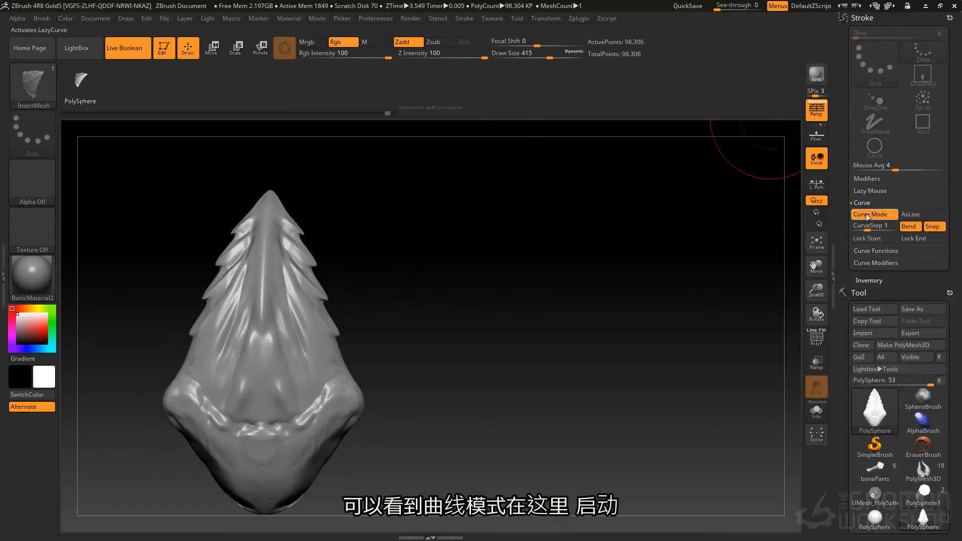
# Step: Try drawing rows of teeth along curves extending from the model, undoing each test
pyautogui.moveTo(264, 304); pyautogui.dragTo(337, 299)
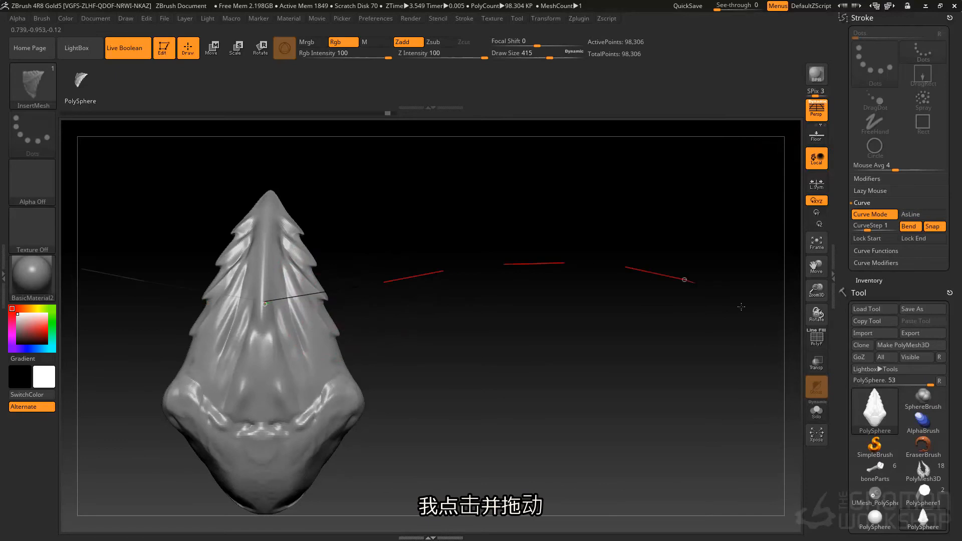
pyautogui.moveTo(714, 291); pyautogui.dragTo(761, 326)
pyautogui.moveTo(459, 290); pyautogui.dragTo(451, 314)
pyautogui.moveTo(431, 357); pyautogui.dragTo(350, 331)
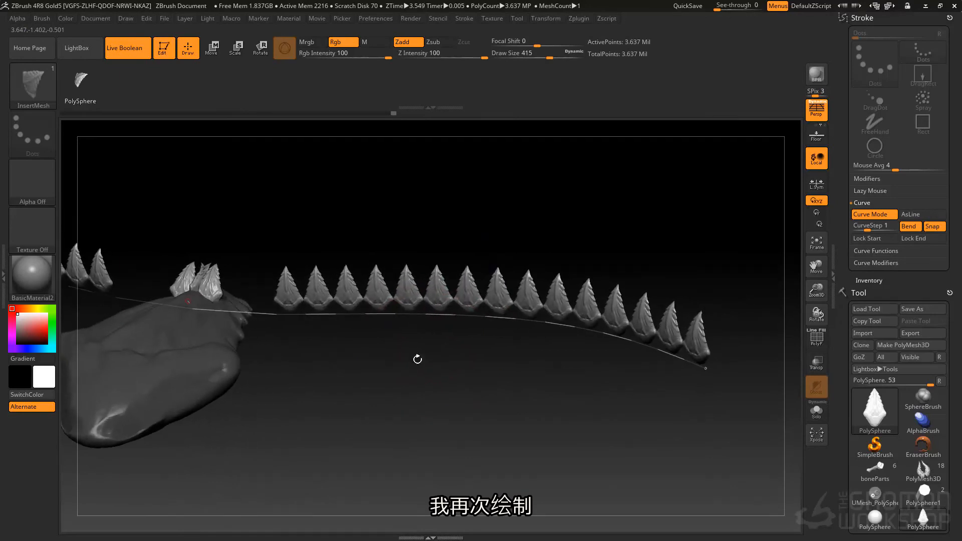
pyautogui.hotkey('ctrl', 'z')
pyautogui.moveTo(531, 287); pyautogui.dragTo(767, 346)
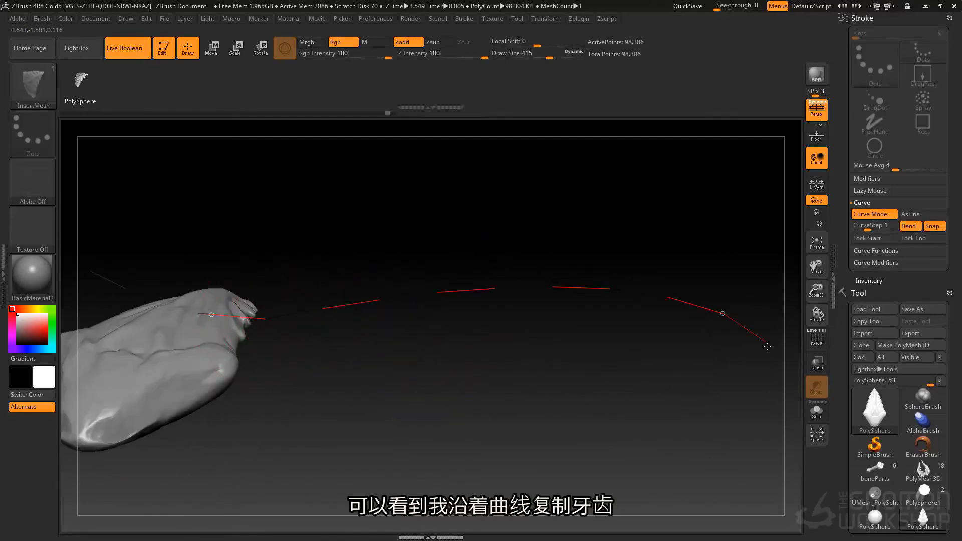
pyautogui.moveTo(455, 233); pyautogui.dragTo(465, 349)
pyautogui.hotkey('ctrl', 'z')
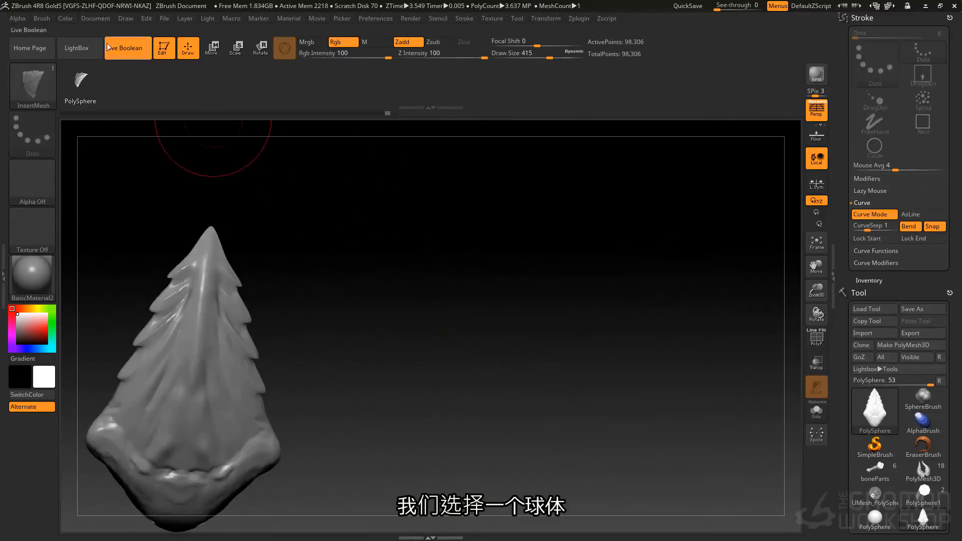
# Step: Load the PolySphere model from LightBox and delete its lower subdivision levels
pyautogui.click(76, 47)
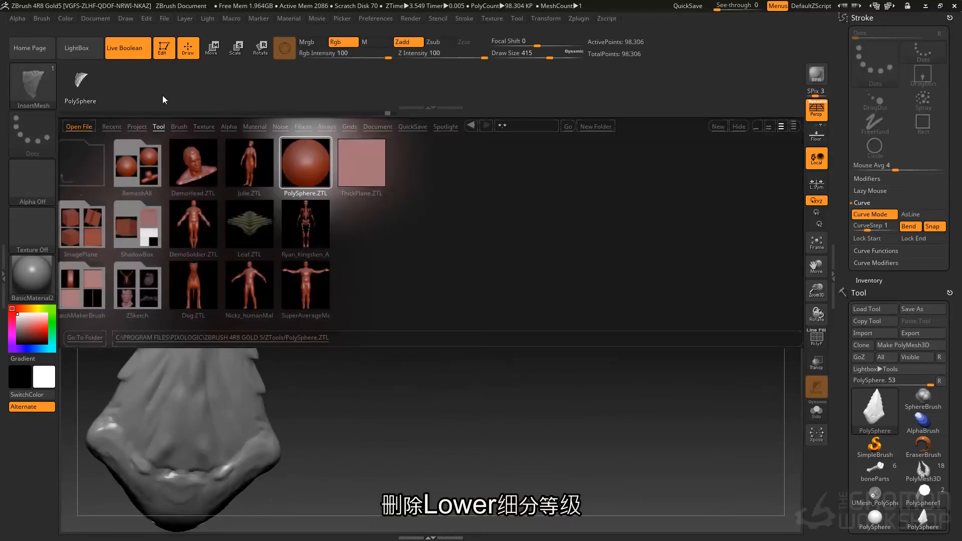
pyautogui.doubleClick(307, 158)
pyautogui.click(95, 47)
pyautogui.moveTo(903, 244); pyautogui.dragTo(908, 206)
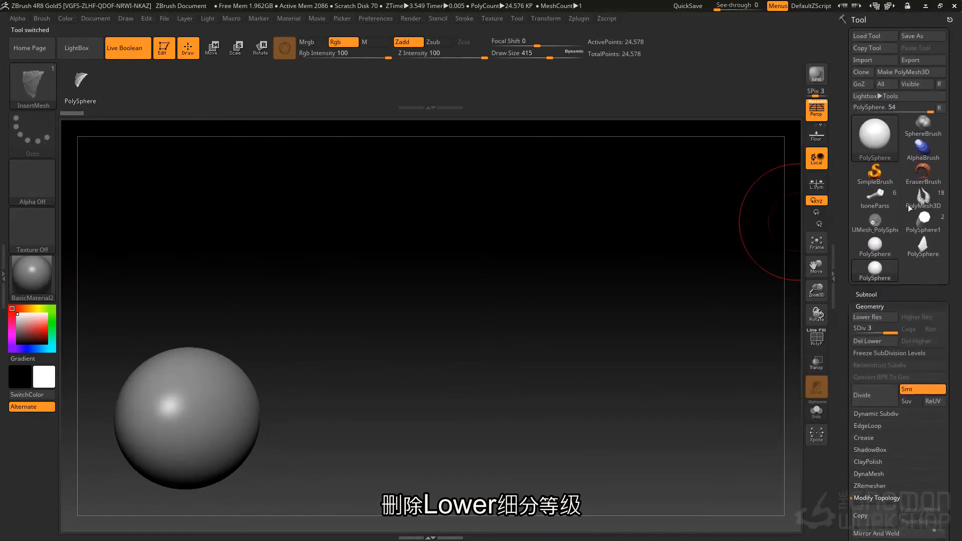
pyautogui.click(876, 339)
# Step: Reduce the draw size to 136 and draw a curve of teeth over one side of the sphere
pyautogui.moveTo(406, 300)
pyautogui.keyDown('alt'); pyautogui.mouseDown()
pyautogui.moveTo(535, 227)
pyautogui.moveTo(516, 281)
pyautogui.mouseUp(); pyautogui.keyUp('alt')
pyautogui.press('space')
pyautogui.moveTo(408, 254); pyautogui.dragTo(384, 254)
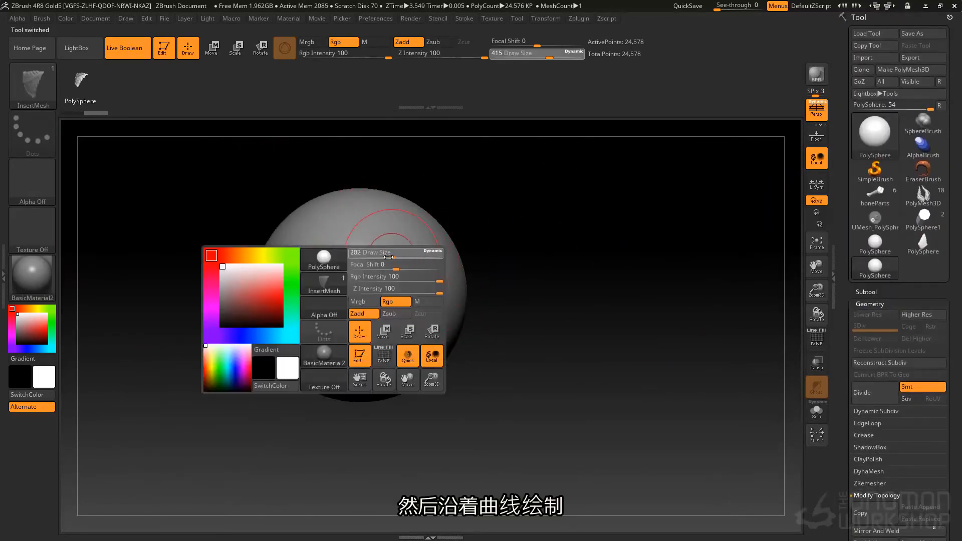
pyautogui.moveTo(317, 206); pyautogui.dragTo(436, 333)
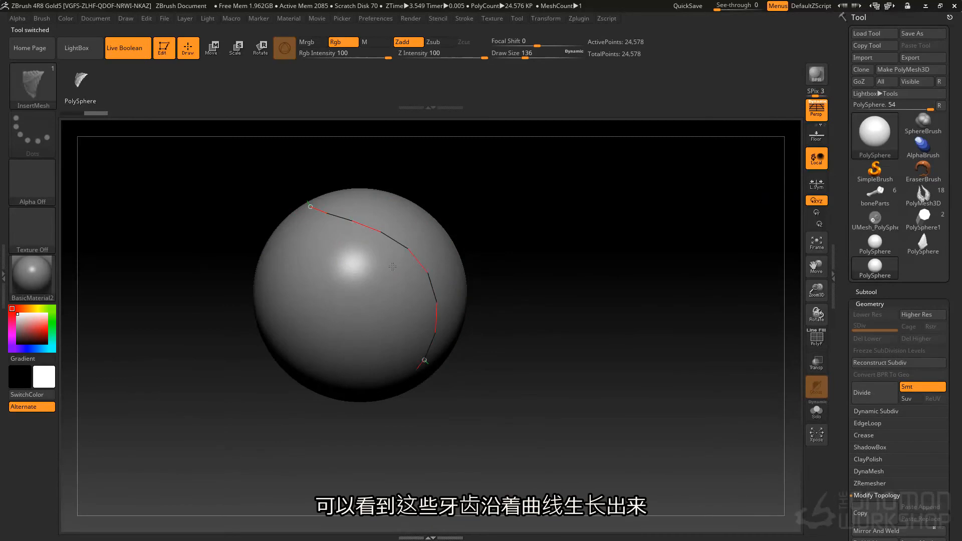
pyautogui.moveTo(441, 394)
pyautogui.mouseDown()
pyautogui.moveTo(494, 346)
pyautogui.moveTo(486, 339)
pyautogui.mouseUp()
pyautogui.keyDown('alt'); pyautogui.moveTo(484, 212); pyautogui.dragTo(463, 288); pyautogui.keyUp('alt')
pyautogui.keyDown('alt'); pyautogui.moveTo(346, 145); pyautogui.dragTo(494, 320); pyautogui.keyUp('alt')
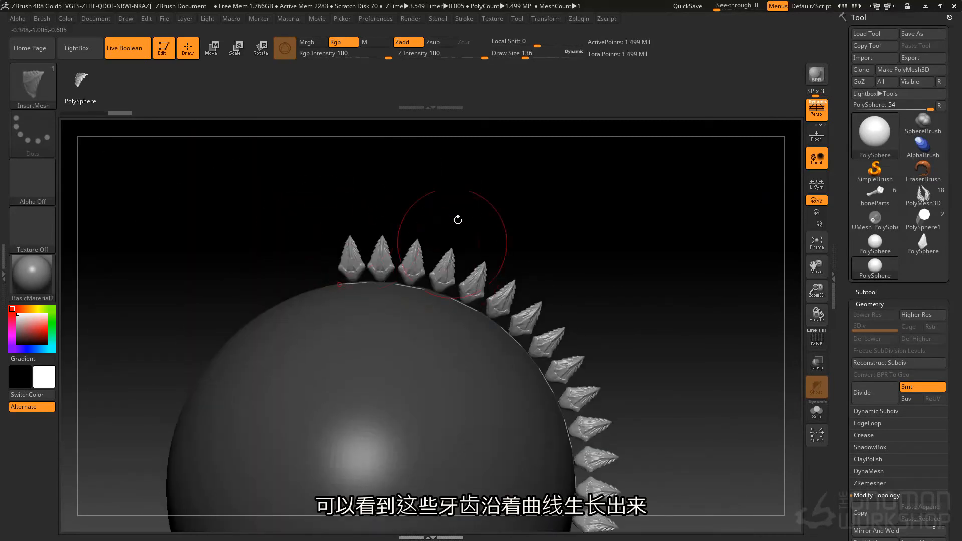
# Step: Increase the draw size to 228 and update the row so the teeth become larger
pyautogui.press('space')
pyautogui.moveTo(477, 199)
pyautogui.mouseDown()
pyautogui.moveTo(453, 210)
pyautogui.moveTo(445, 185)
pyautogui.mouseUp()
pyautogui.click(413, 287)
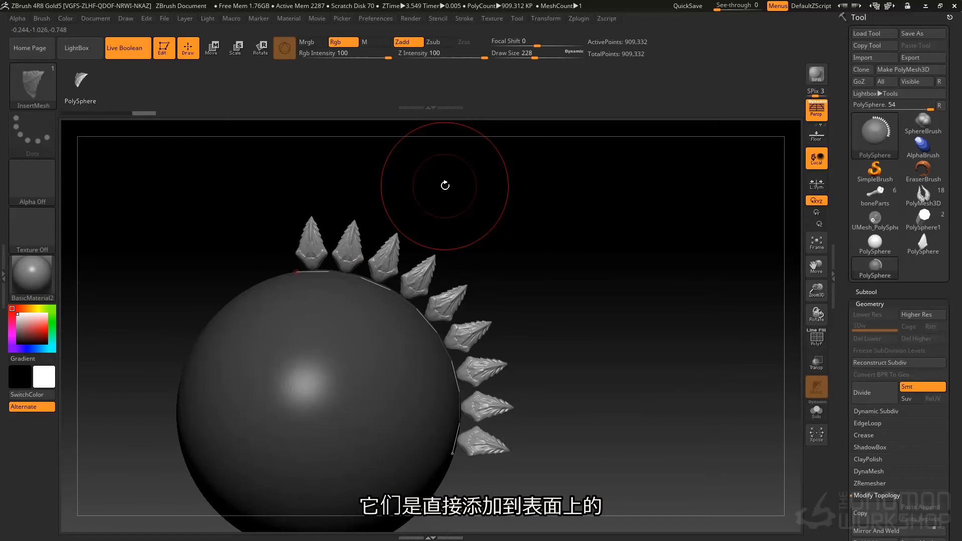
pyautogui.moveTo(376, 245); pyautogui.dragTo(347, 256)
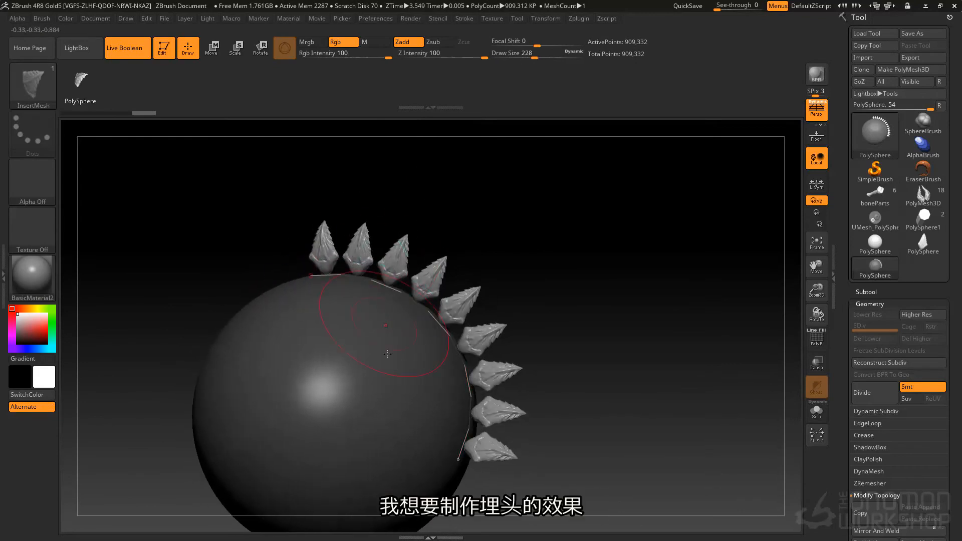
# Step: Adjust the brush's Imbed depth until the teeth sit partly sunk into the sphere, updating the row after each change
pyautogui.click(42, 19)
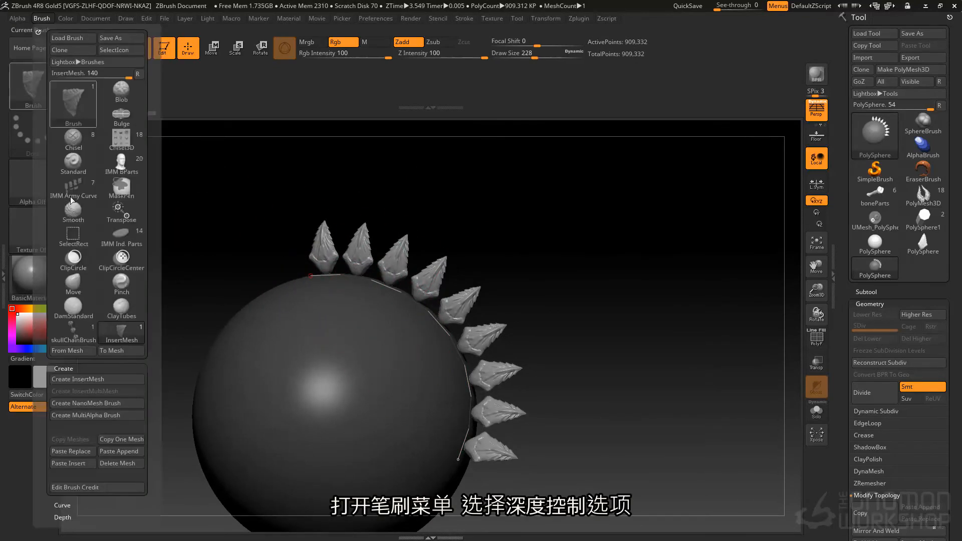
pyautogui.click(93, 366)
pyautogui.click(80, 387)
pyautogui.moveTo(81, 384)
pyautogui.mouseDown()
pyautogui.moveTo(82, 294)
pyautogui.moveTo(90, 327)
pyautogui.moveTo(73, 326)
pyautogui.mouseUp()
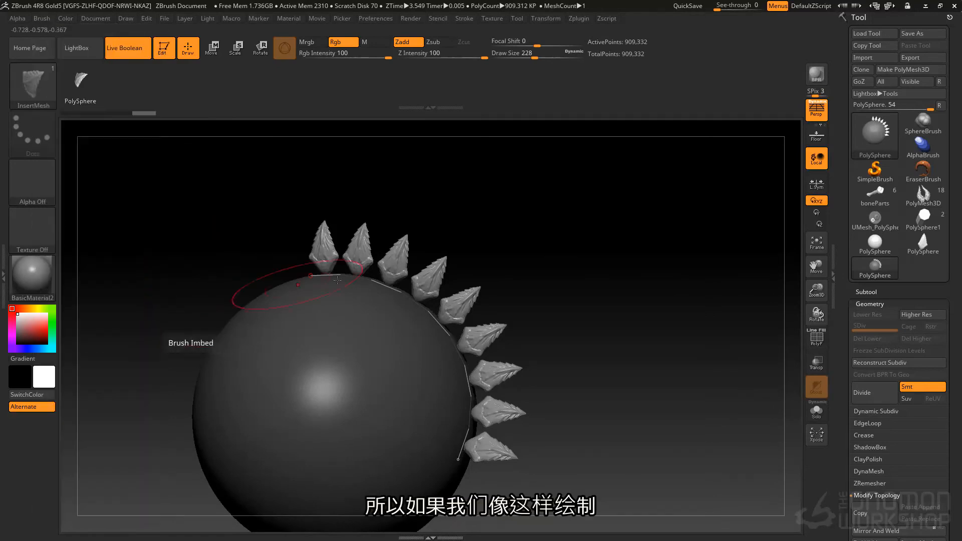
pyautogui.click(362, 279)
pyautogui.moveTo(371, 202)
pyautogui.mouseDown()
pyautogui.moveTo(337, 230)
pyautogui.moveTo(377, 217)
pyautogui.mouseUp()
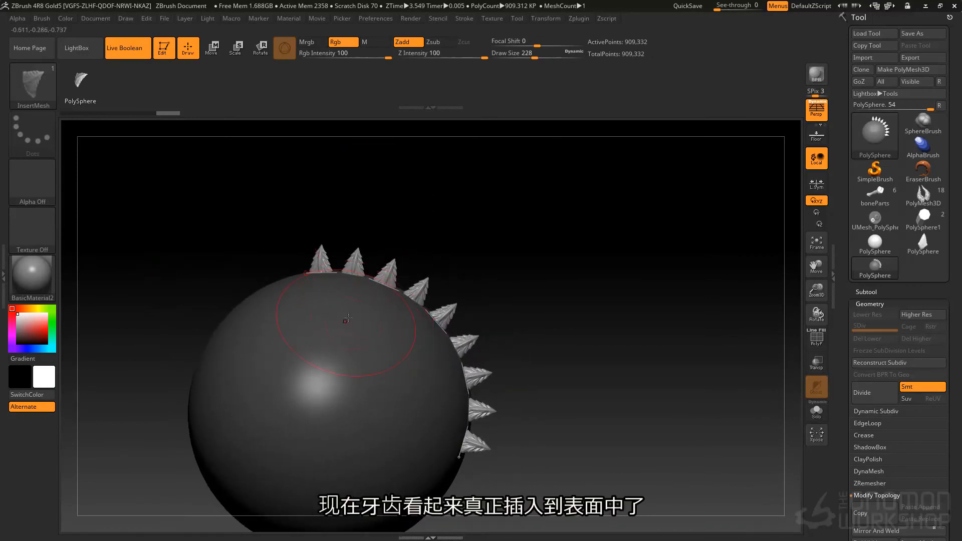
pyautogui.click(42, 18)
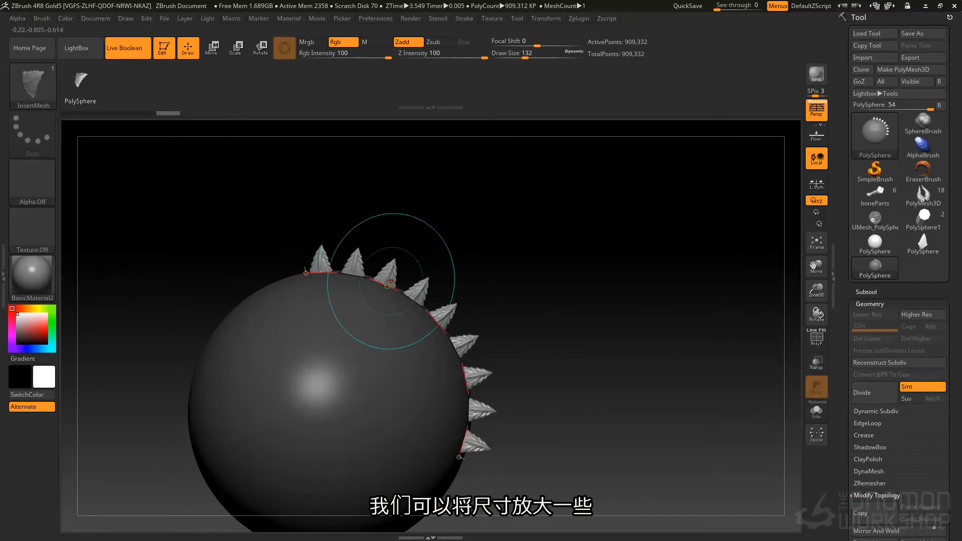
pyautogui.click(49, 18)
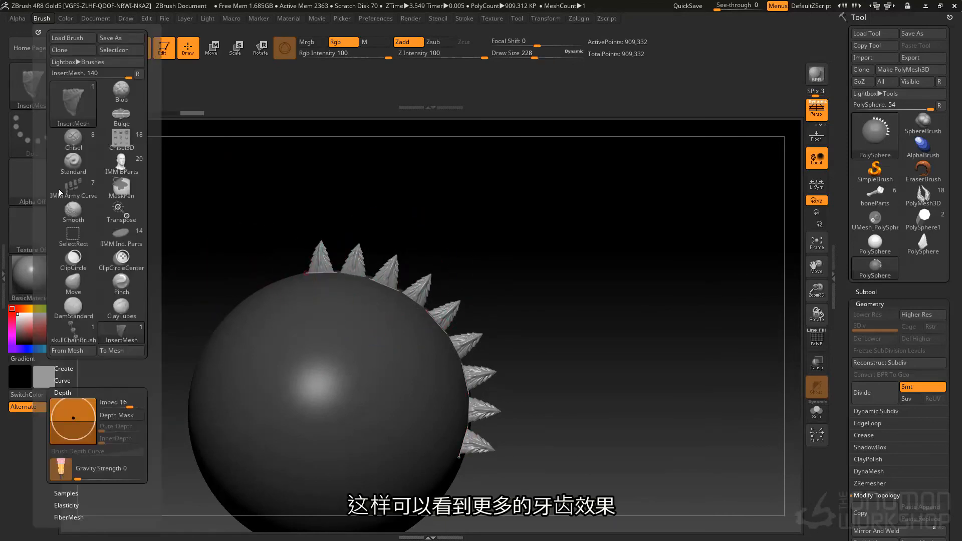
pyautogui.click(351, 279)
pyautogui.moveTo(359, 222); pyautogui.dragTo(351, 223)
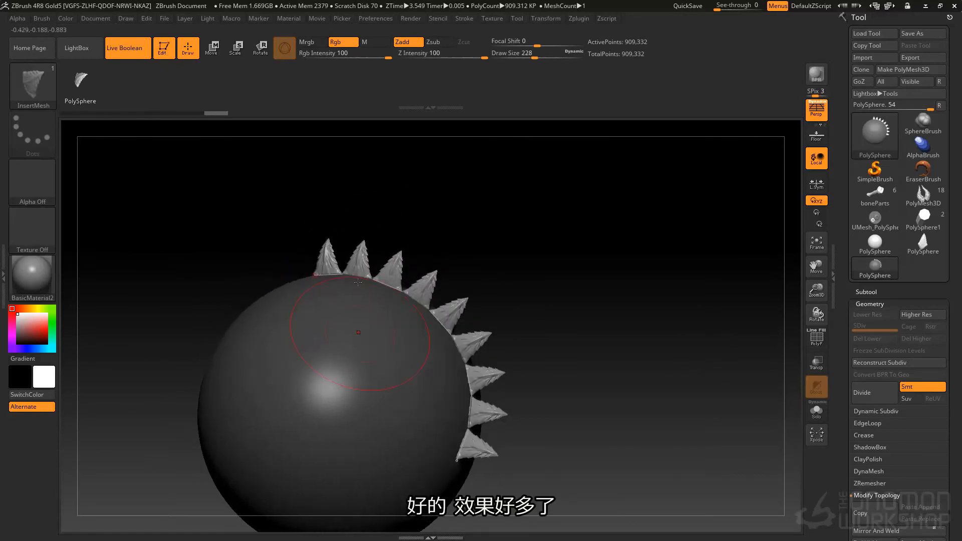
# Step: Try to extend the curve of teeth from its lower end, undoing each attempt
pyautogui.moveTo(360, 328); pyautogui.dragTo(358, 275)
pyautogui.moveTo(326, 241); pyautogui.dragTo(361, 323)
pyautogui.keyDown('alt'); pyautogui.moveTo(417, 456); pyautogui.dragTo(430, 380, button='right'); pyautogui.keyUp('alt')
pyautogui.moveTo(547, 406)
pyautogui.mouseDown(button='right')
pyautogui.moveTo(491, 384)
pyautogui.moveTo(391, 283)
pyautogui.moveTo(432, 323)
pyautogui.mouseUp(button='right')
pyautogui.keyDown('alt'); pyautogui.moveTo(477, 285); pyautogui.dragTo(494, 345, button='right'); pyautogui.keyUp('alt')
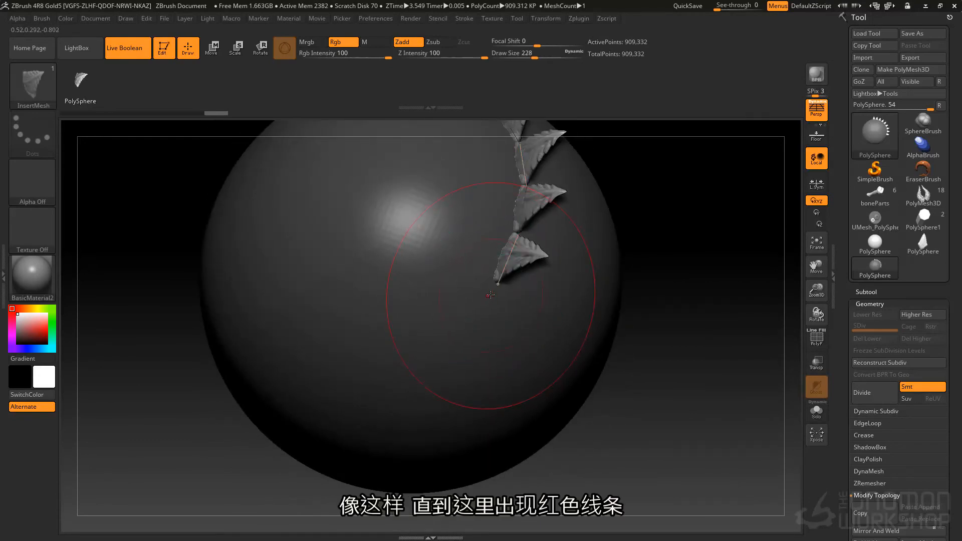
pyautogui.moveTo(496, 286); pyautogui.dragTo(474, 320)
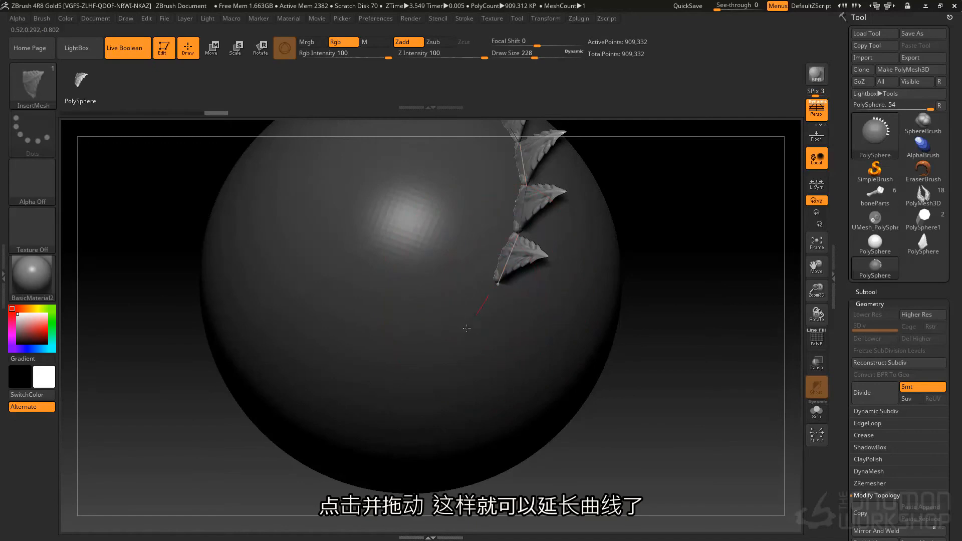
pyautogui.hotkey('ctrl', 'z')
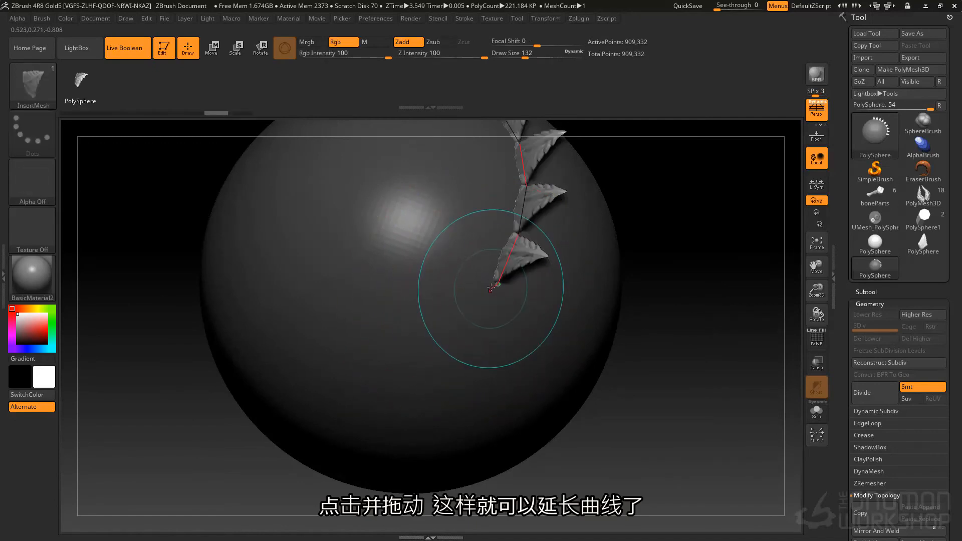
pyautogui.moveTo(371, 413); pyautogui.dragTo(372, 411)
pyautogui.hotkey('ctrl', 'z')
# Step: Extend the tooth curve from its end point across more of the sphere's surface
pyautogui.moveTo(484, 346)
pyautogui.mouseDown(button='right')
pyautogui.moveTo(477, 311)
pyautogui.moveTo(401, 236)
pyautogui.mouseUp(button='right')
pyautogui.rightClick(504, 301)
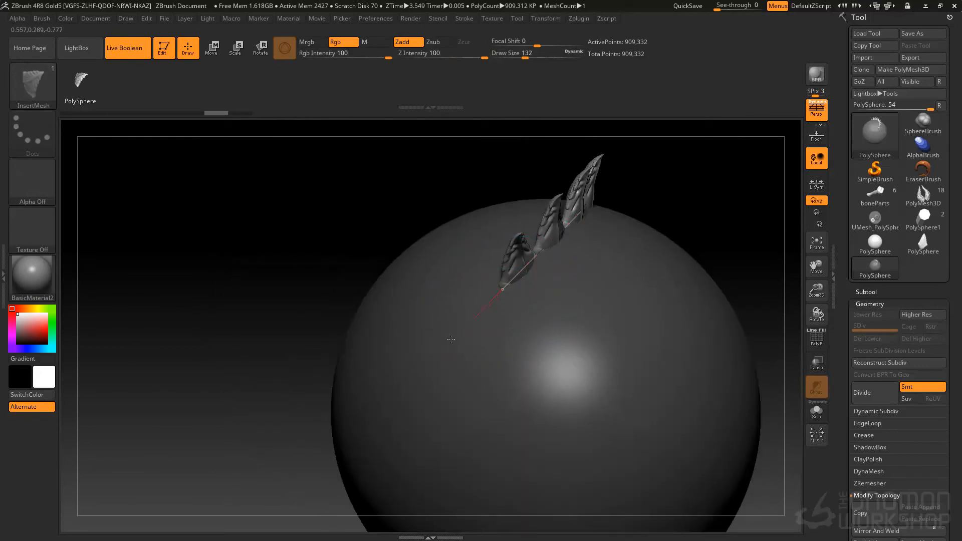
pyautogui.moveTo(381, 391); pyautogui.dragTo(364, 407)
pyautogui.moveTo(424, 296); pyautogui.dragTo(447, 270, button='right')
pyautogui.moveTo(441, 309)
pyautogui.mouseDown(button='right')
pyautogui.moveTo(443, 361)
pyautogui.moveTo(529, 358)
pyautogui.mouseUp(button='right')
pyautogui.keyDown('alt'); pyautogui.moveTo(426, 263); pyautogui.dragTo(481, 262, button='right'); pyautogui.keyUp('alt')
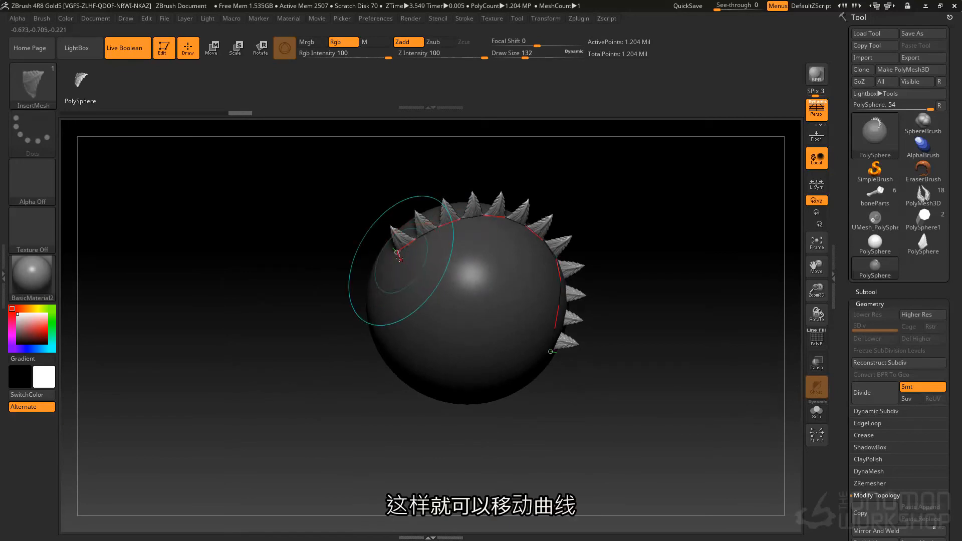
# Step: Move points along the curve to bend the row of teeth into a wavy path over the sphere
pyautogui.moveTo(397, 250)
pyautogui.mouseDown()
pyautogui.moveTo(427, 303)
pyautogui.moveTo(441, 307)
pyautogui.moveTo(428, 237)
pyautogui.moveTo(443, 264)
pyautogui.mouseUp()
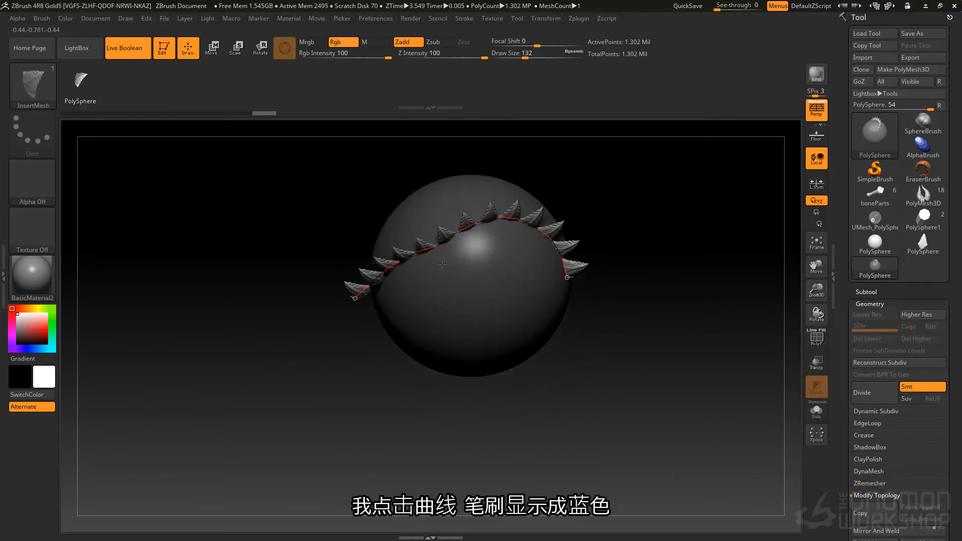
pyautogui.moveTo(484, 228); pyautogui.dragTo(462, 256)
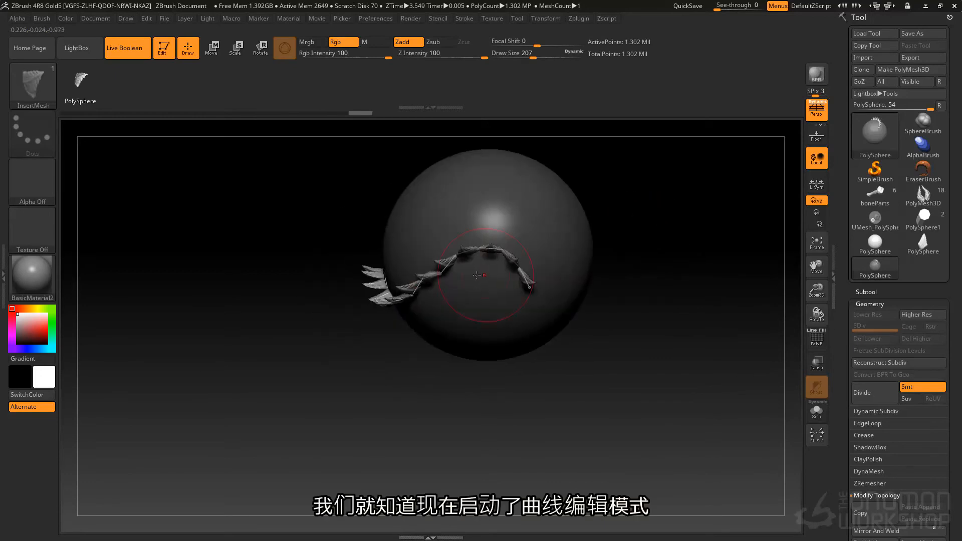
pyautogui.moveTo(440, 254); pyautogui.dragTo(439, 246)
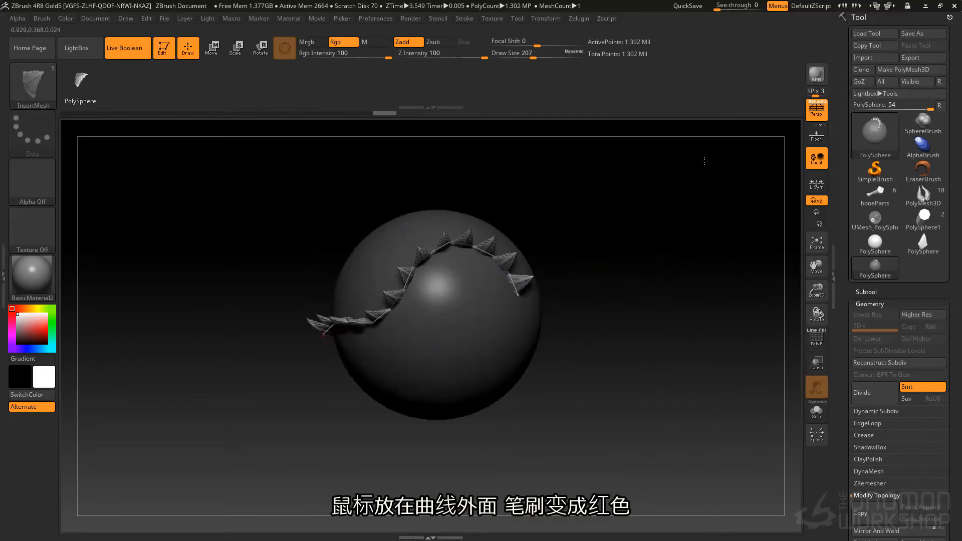
# Step: Make the teeth along the curve smaller and then larger by changing the draw size and updating the curve
pyautogui.press('space')
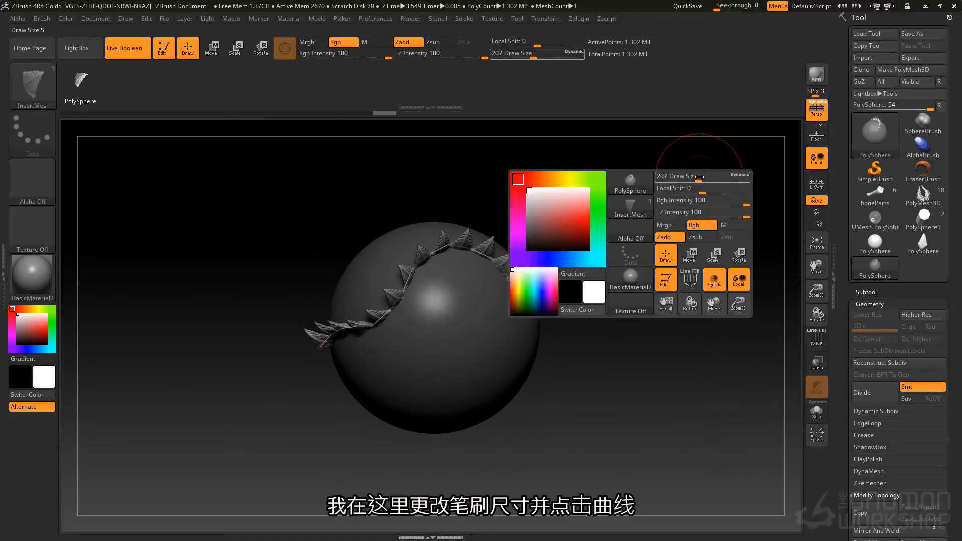
pyautogui.moveTo(699, 177); pyautogui.dragTo(689, 177)
pyautogui.moveTo(587, 212); pyautogui.dragTo(571, 176)
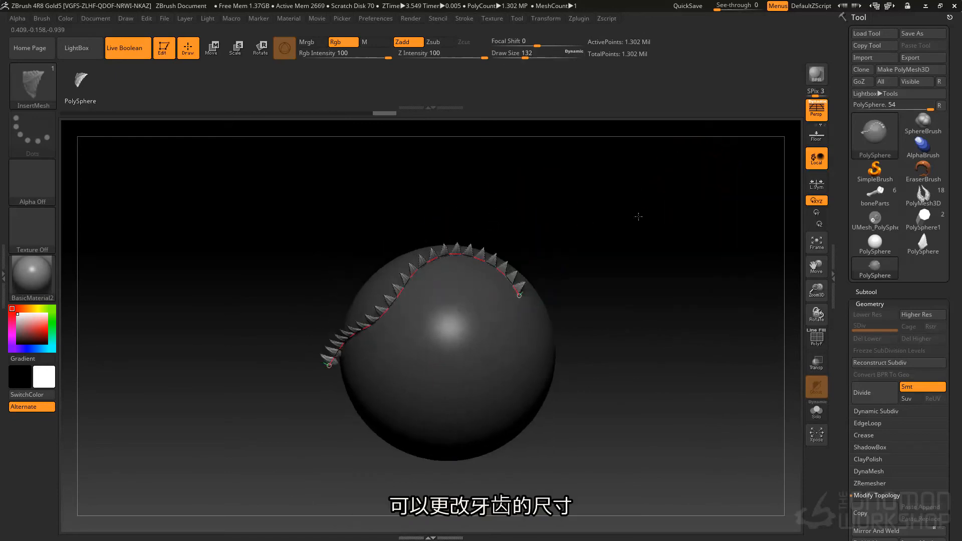
pyautogui.press('space')
pyautogui.moveTo(650, 216); pyautogui.dragTo(663, 216)
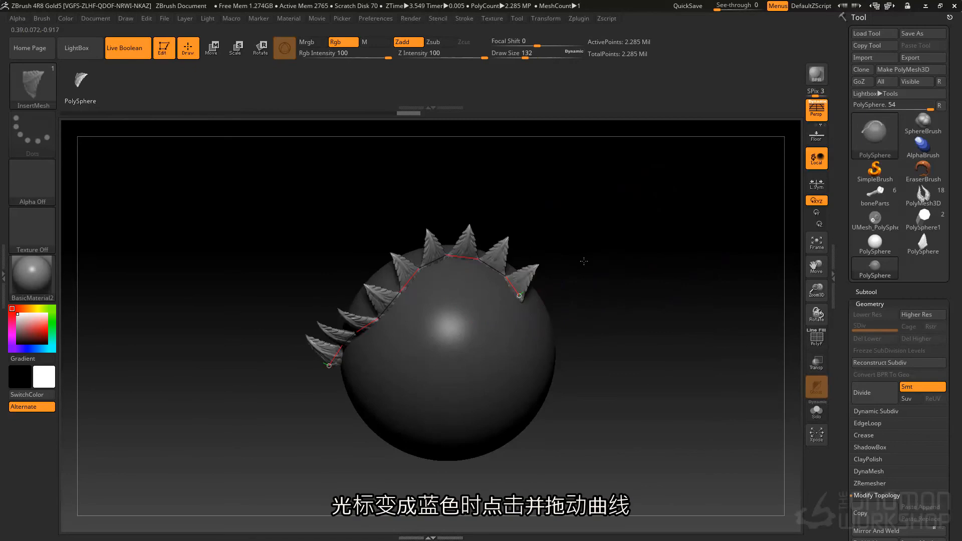
# Step: Reposition the resized row of teeth by moving its curve over the top of the sphere
pyautogui.moveTo(445, 254)
pyautogui.mouseDown()
pyautogui.moveTo(466, 253)
pyautogui.moveTo(452, 255)
pyautogui.mouseUp()
pyautogui.moveTo(457, 200); pyautogui.dragTo(520, 212)
pyautogui.moveTo(425, 383); pyautogui.dragTo(379, 316)
pyautogui.moveTo(441, 187); pyautogui.dragTo(390, 218)
pyautogui.moveTo(286, 321); pyautogui.dragTo(301, 288)
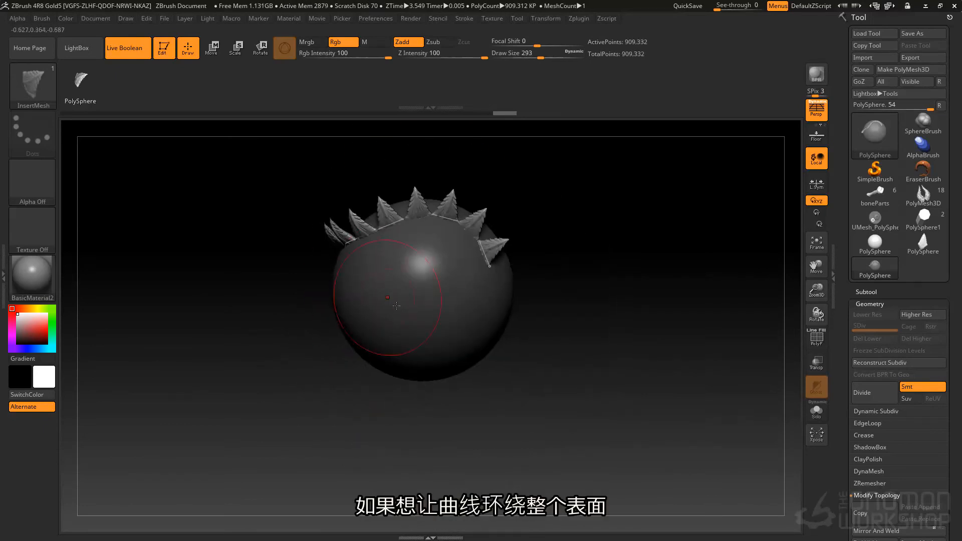
# Step: Draw a new curve at draw size 228 that wraps completely around the sphere
pyautogui.moveTo(526, 293); pyautogui.dragTo(370, 324)
pyautogui.keyDown('alt'); pyautogui.moveTo(373, 266); pyautogui.dragTo(306, 303); pyautogui.keyUp('alt')
pyautogui.press('space')
pyautogui.moveTo(424, 220); pyautogui.dragTo(449, 309)
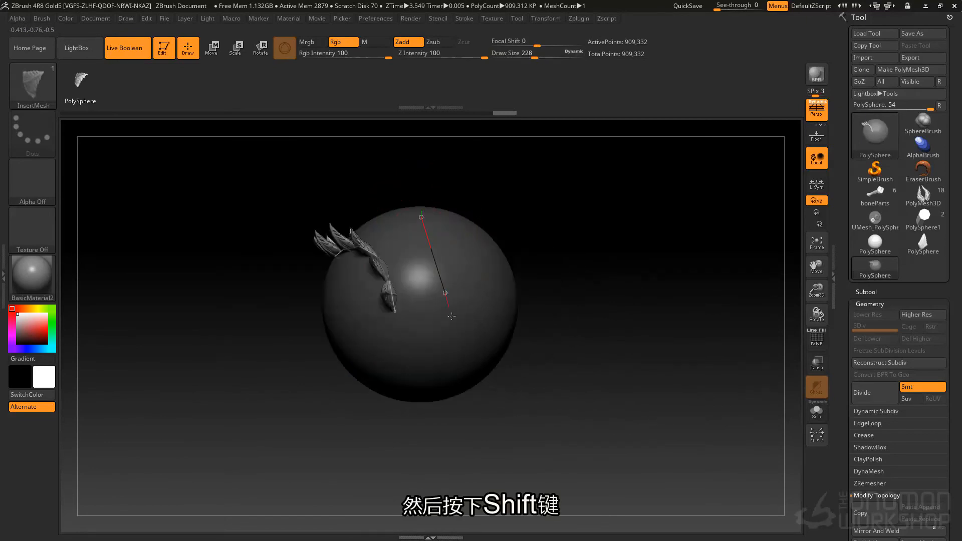
pyautogui.keyDown('shift'); pyautogui.moveTo(480, 439); pyautogui.dragTo(486, 489); pyautogui.keyUp('shift')
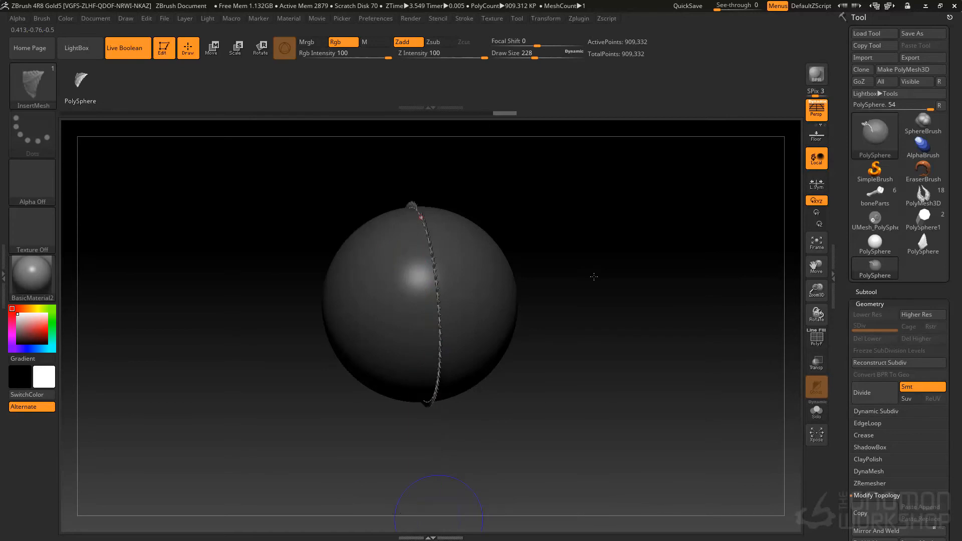
# Step: Enlarge the teeth around the encircling curve and commit them to the sphere by clearing the curve
pyautogui.press('space')
pyautogui.moveTo(480, 228)
pyautogui.mouseDown()
pyautogui.moveTo(489, 221)
pyautogui.moveTo(471, 227)
pyautogui.mouseUp()
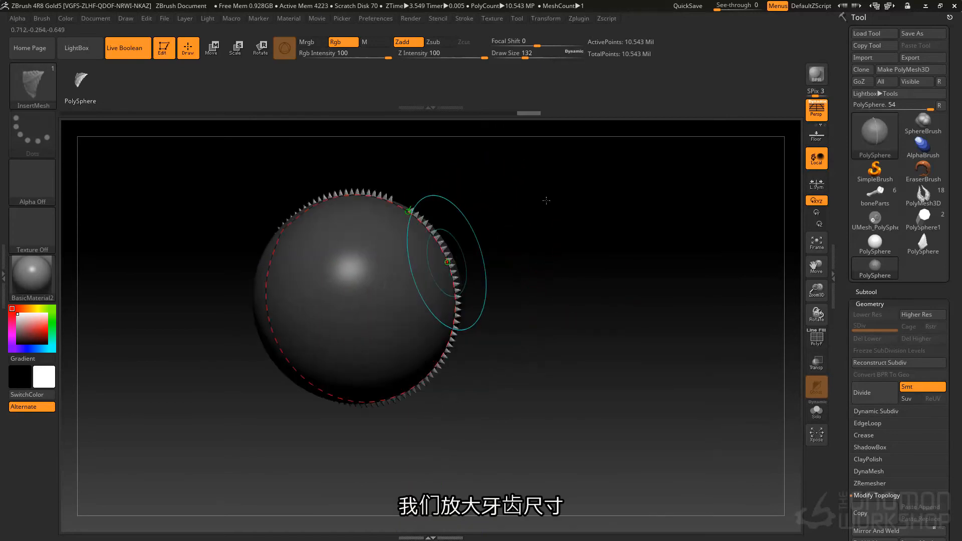
pyautogui.press('space')
pyautogui.moveTo(482, 219); pyautogui.dragTo(496, 244)
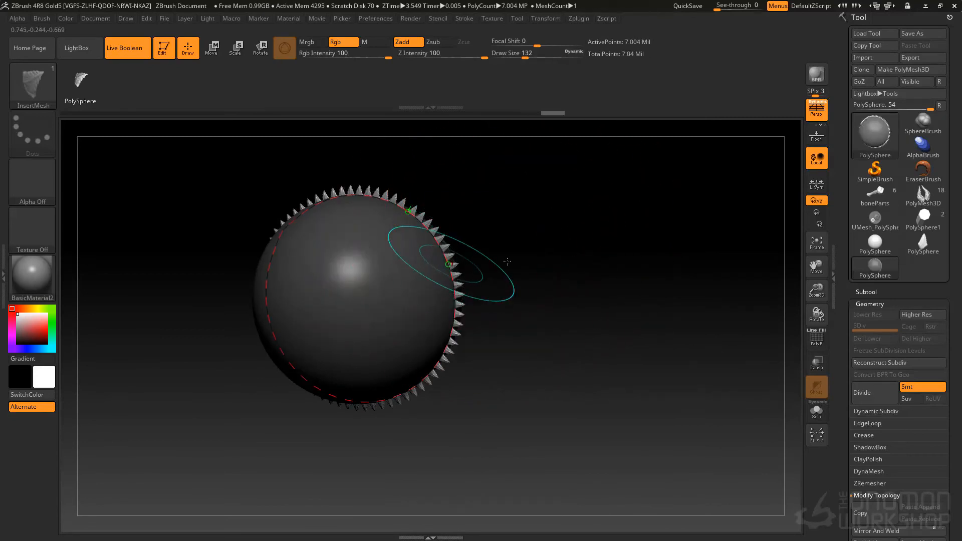
pyautogui.click(449, 263)
pyautogui.moveTo(485, 190)
pyautogui.mouseDown()
pyautogui.moveTo(527, 180)
pyautogui.moveTo(438, 230)
pyautogui.moveTo(531, 208)
pyautogui.moveTo(549, 221)
pyautogui.moveTo(563, 155)
pyautogui.moveTo(553, 157)
pyautogui.moveTo(538, 206)
pyautogui.moveTo(444, 233)
pyautogui.moveTo(486, 219)
pyautogui.mouseUp()
pyautogui.moveTo(486, 218); pyautogui.dragTo(532, 203, button='right')
pyautogui.keyDown('ctrl'); pyautogui.moveTo(541, 149); pyautogui.dragTo(603, 288); pyautogui.keyUp('ctrl')
pyautogui.moveTo(451, 240); pyautogui.dragTo(471, 191, button='right')
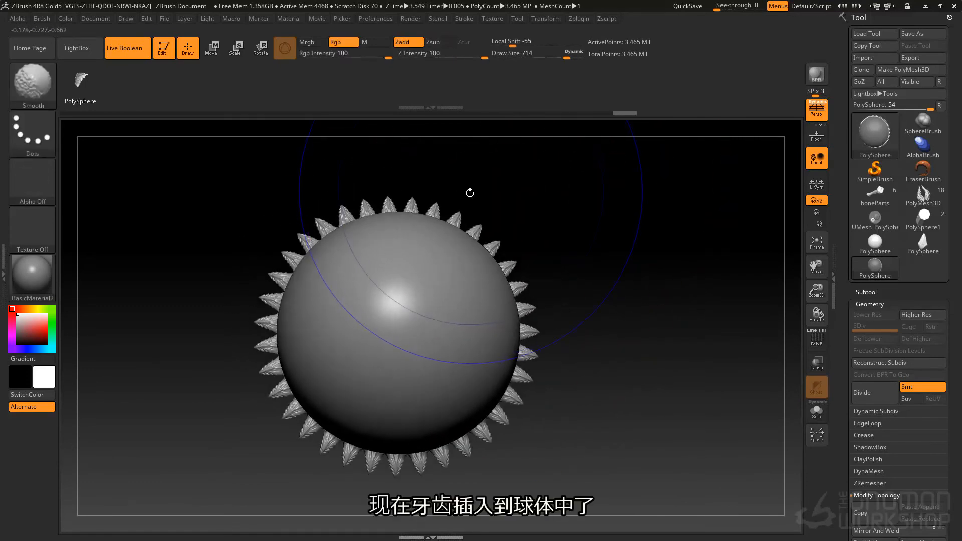
# Step: Show the polyframe and expand the Subtool list to examine how the teeth and sphere share one mesh
pyautogui.hotkey('shift', 'f')
pyautogui.keyDown('ctrl'); pyautogui.moveTo(454, 276); pyautogui.dragTo(577, 286, button='right'); pyautogui.keyUp('ctrl')
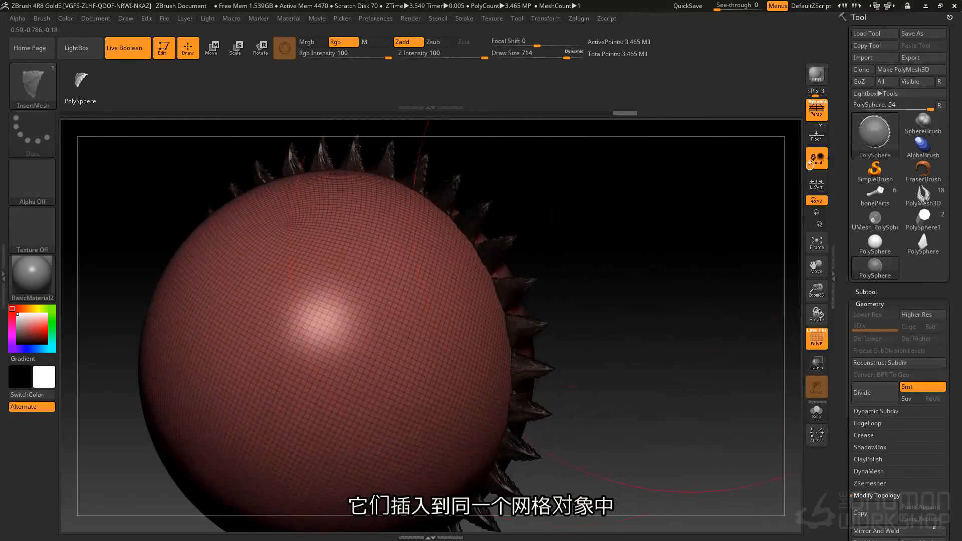
pyautogui.click(873, 292)
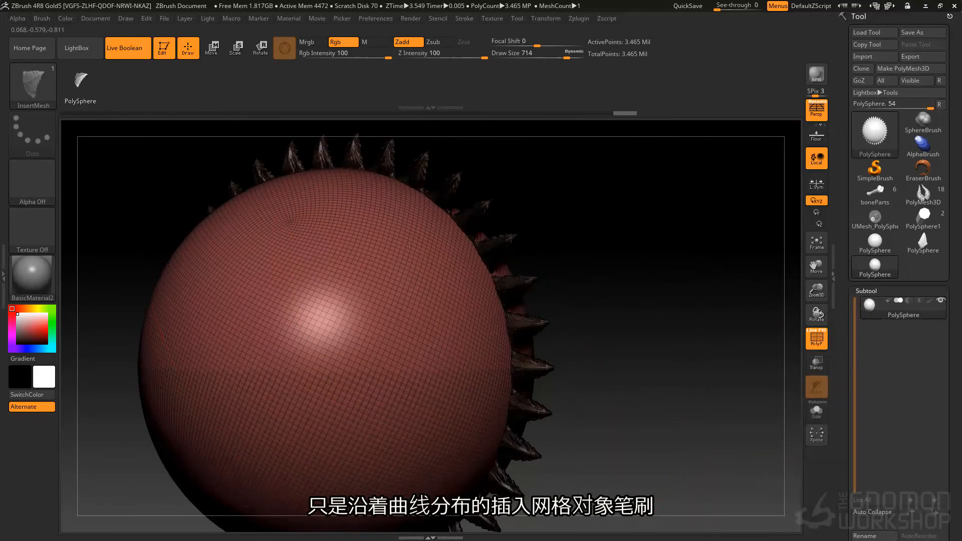
pyautogui.keyDown('ctrl'); pyautogui.moveTo(413, 283); pyautogui.dragTo(426, 251, button='right'); pyautogui.keyUp('ctrl')
pyautogui.moveTo(481, 260)
pyautogui.mouseDown(button='right')
pyautogui.moveTo(381, 264)
pyautogui.moveTo(488, 251)
pyautogui.moveTo(455, 251)
pyautogui.mouseUp(button='right')
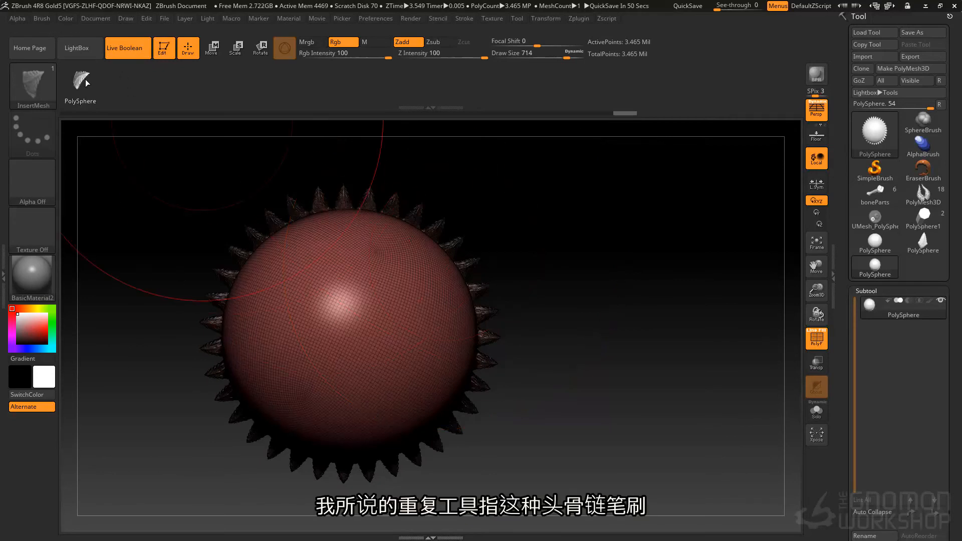
# Step: Draw a skull chain outward from the sphere with skullChainBrush at draw size 379, with the polyframe hidden
pyautogui.click(45, 78)
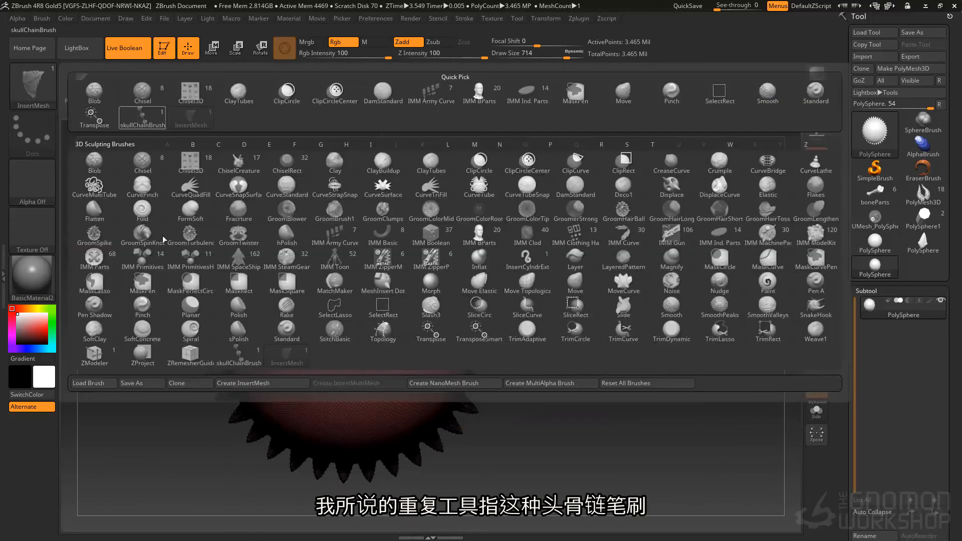
pyautogui.click(239, 352)
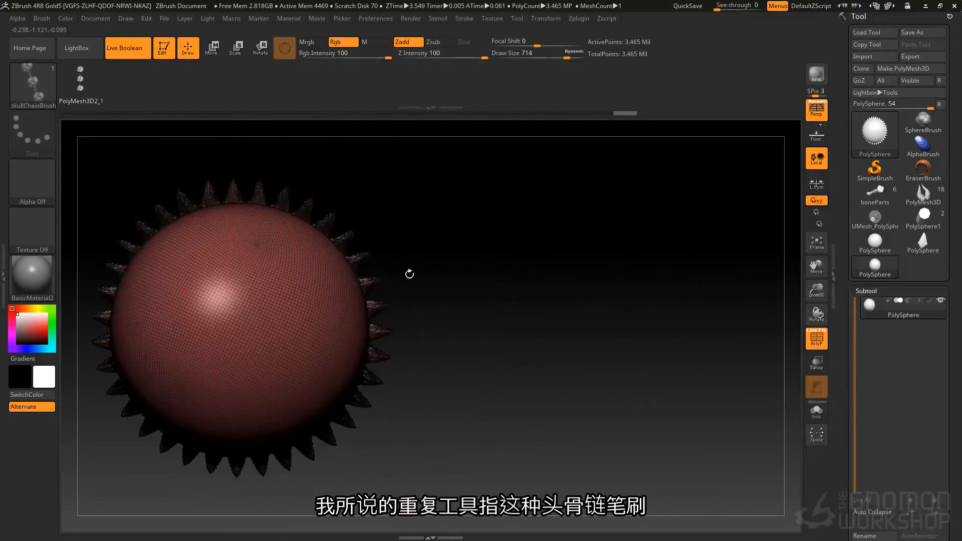
pyautogui.press('space')
pyautogui.moveTo(338, 288); pyautogui.dragTo(337, 288)
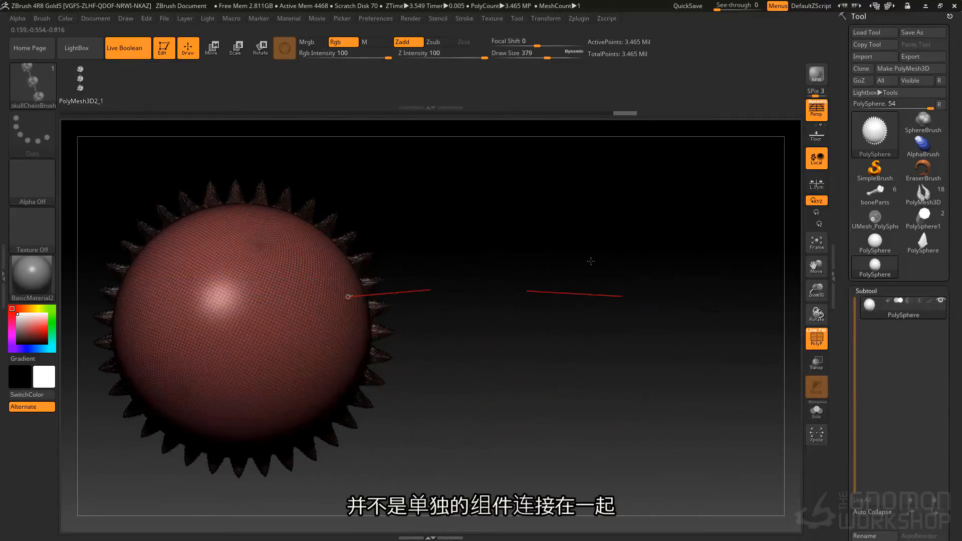
pyautogui.keyDown('alt'); pyautogui.moveTo(589, 228); pyautogui.dragTo(478, 211); pyautogui.keyUp('alt')
pyautogui.hotkey('shift', 'f')
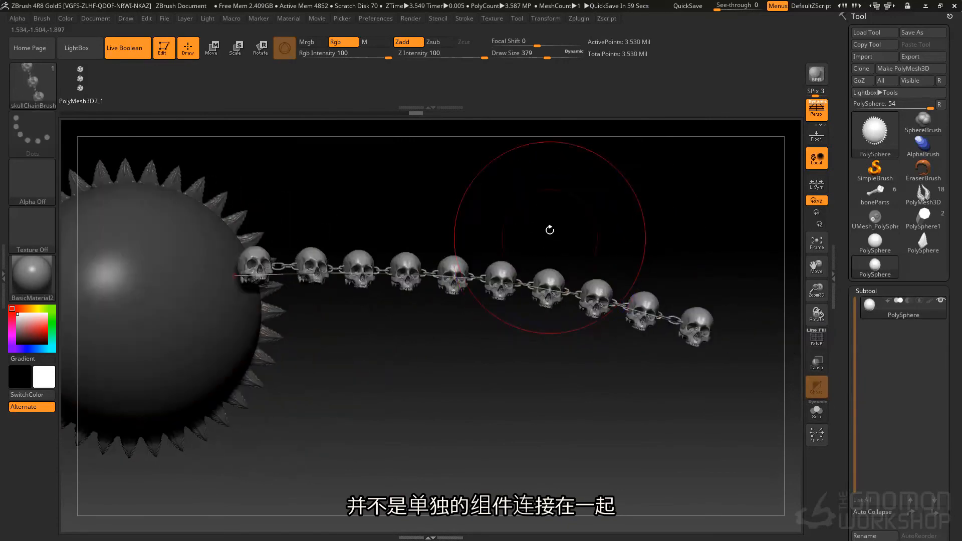
# Step: Inspect up close how the skulls and chain links join along the curve
pyautogui.keyDown('alt'); pyautogui.moveTo(550, 232); pyautogui.dragTo(432, 271); pyautogui.keyUp('alt')
pyautogui.keyDown('alt'); pyautogui.moveTo(597, 208); pyautogui.dragTo(504, 322); pyautogui.keyUp('alt')
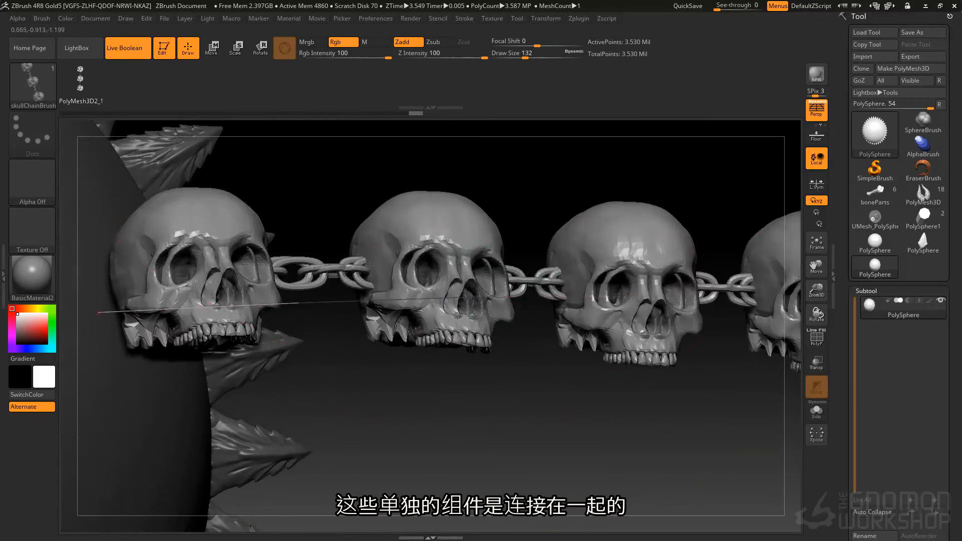
pyautogui.moveTo(400, 270); pyautogui.dragTo(496, 304)
pyautogui.moveTo(551, 377); pyautogui.dragTo(273, 305)
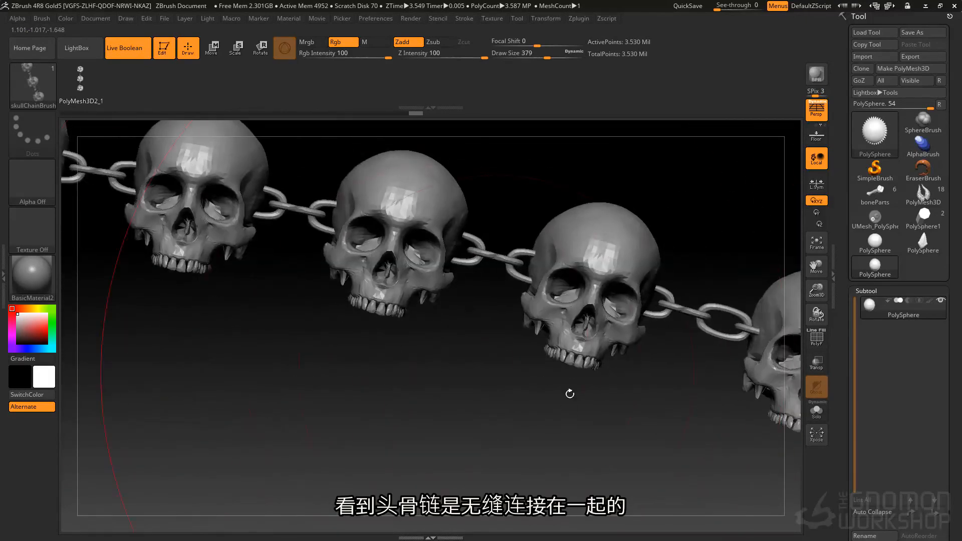
pyautogui.keyDown('alt'); pyautogui.moveTo(520, 378); pyautogui.dragTo(236, 311); pyautogui.keyUp('alt')
pyautogui.moveTo(364, 355); pyautogui.dragTo(592, 430)
# Step: Switch to the winged figure model and examine its blades, studded straps and stitches as examples of curve brushes
pyautogui.click(923, 193)
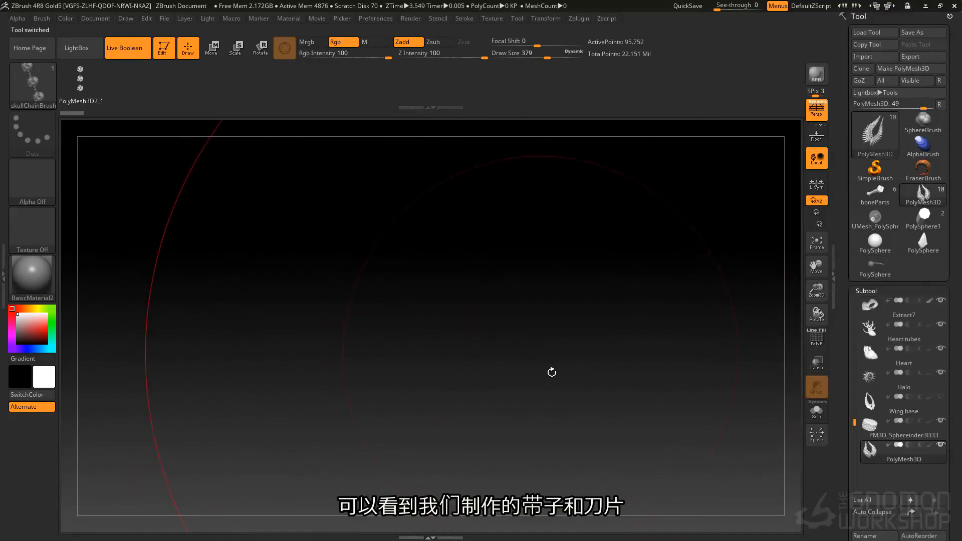
pyautogui.moveTo(522, 346); pyautogui.dragTo(437, 361)
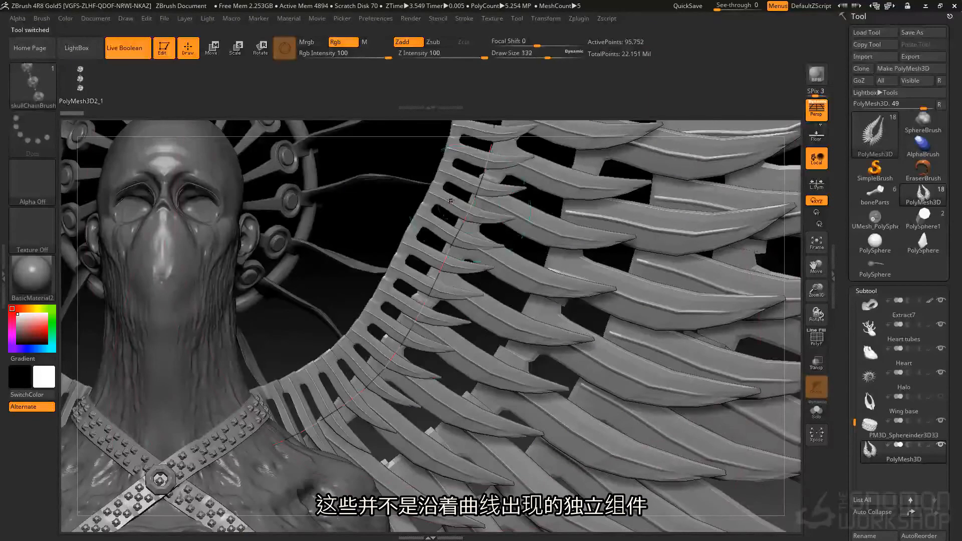
pyautogui.keyDown('alt'); pyautogui.moveTo(153, 486); pyautogui.dragTo(376, 257); pyautogui.keyUp('alt')
pyautogui.moveTo(308, 335); pyautogui.dragTo(313, 347, button='right')
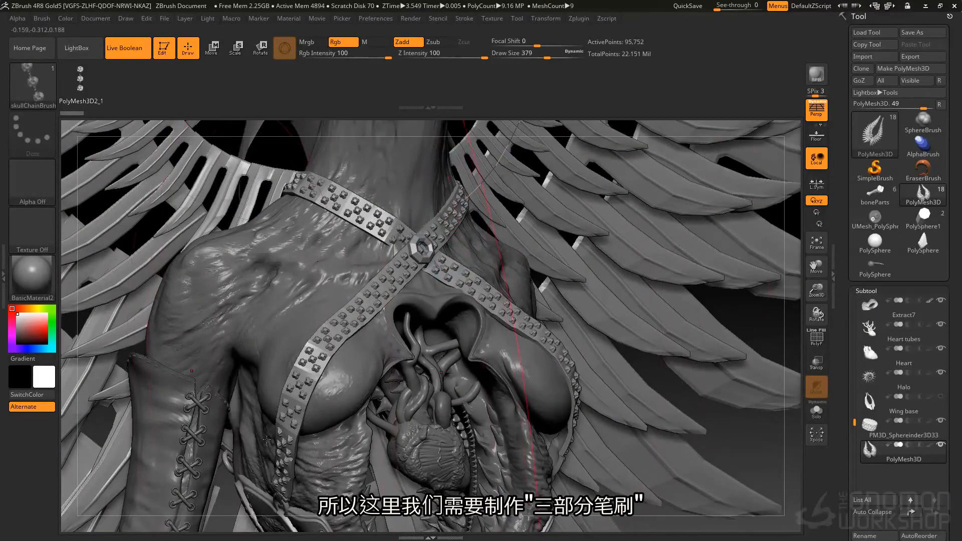
pyautogui.keyDown('alt'); pyautogui.moveTo(304, 452); pyautogui.dragTo(321, 268, button='right'); pyautogui.keyUp('alt')
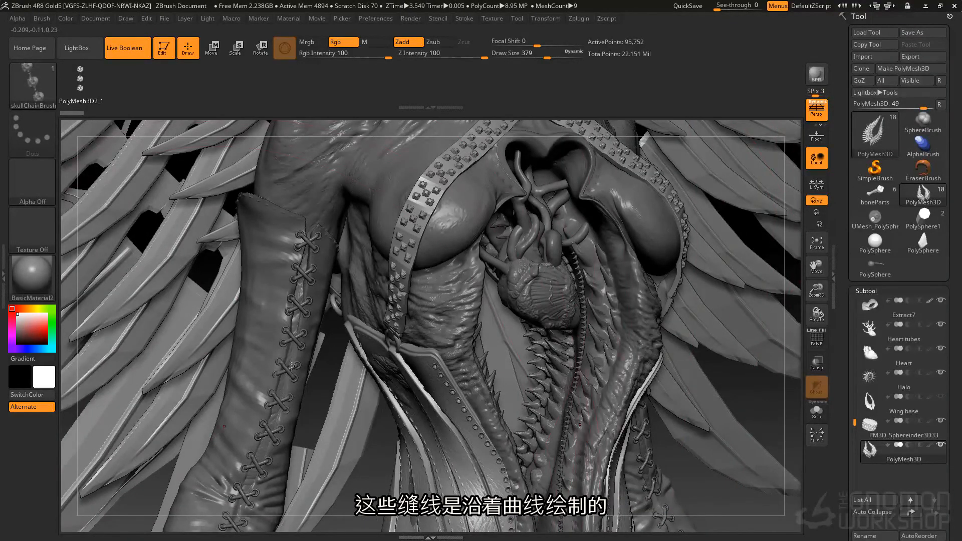
pyautogui.moveTo(313, 246); pyautogui.dragTo(544, 178, button='right')
pyautogui.keyDown('alt'); pyautogui.moveTo(477, 207); pyautogui.dragTo(344, 444, button='right'); pyautogui.keyUp('alt')
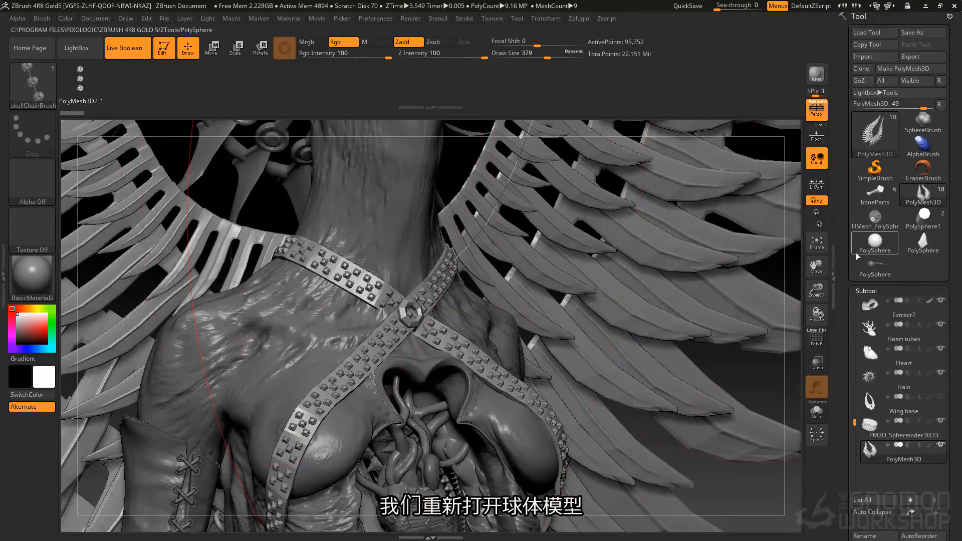
# Step: Switch to the plain PolySphere and delete its lower subdivision levels
pyautogui.click(875, 242)
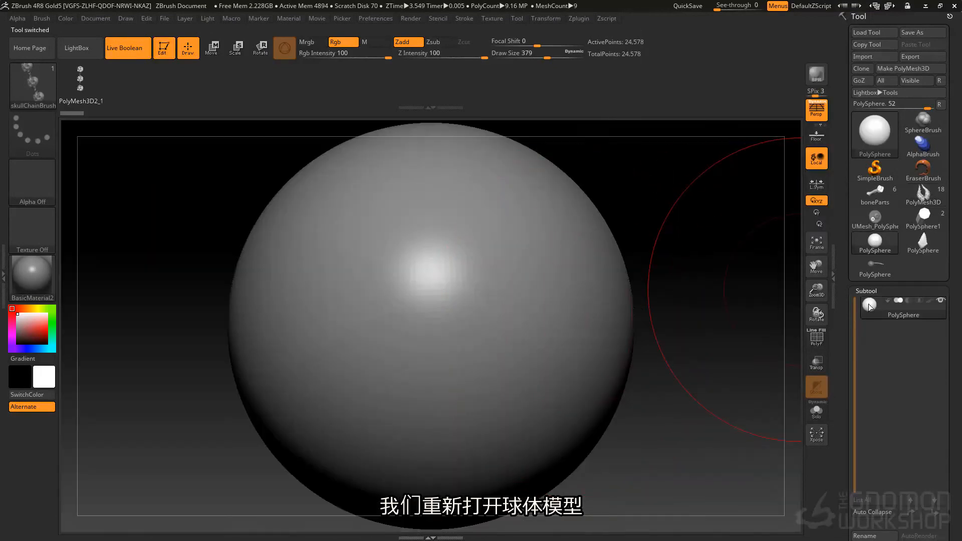
pyautogui.click(870, 290)
pyautogui.click(871, 303)
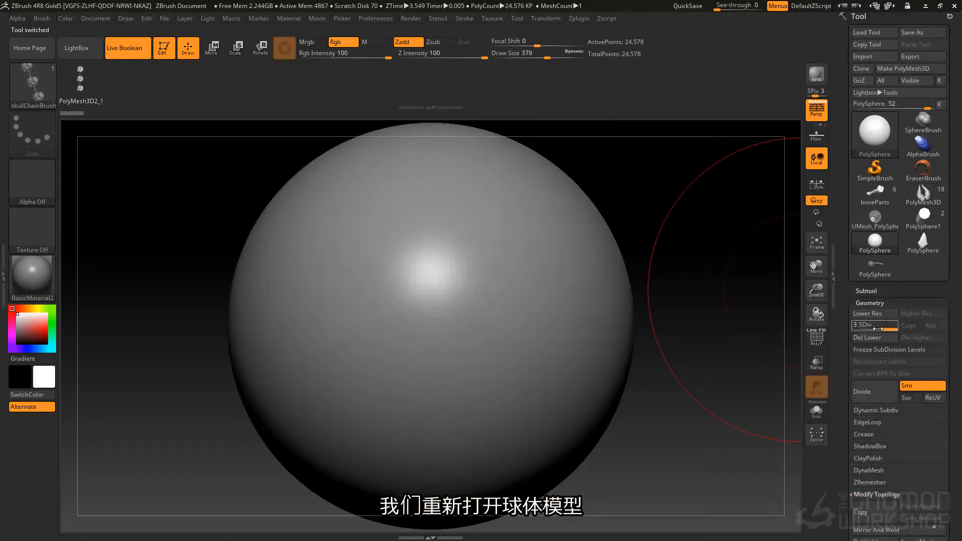
pyautogui.keyDown('alt'); pyautogui.moveTo(787, 318); pyautogui.dragTo(562, 314); pyautogui.keyUp('alt')
# Step: Choose the IMM Army Curve brush with its first Hose Reinforced mesh
pyautogui.press('b')
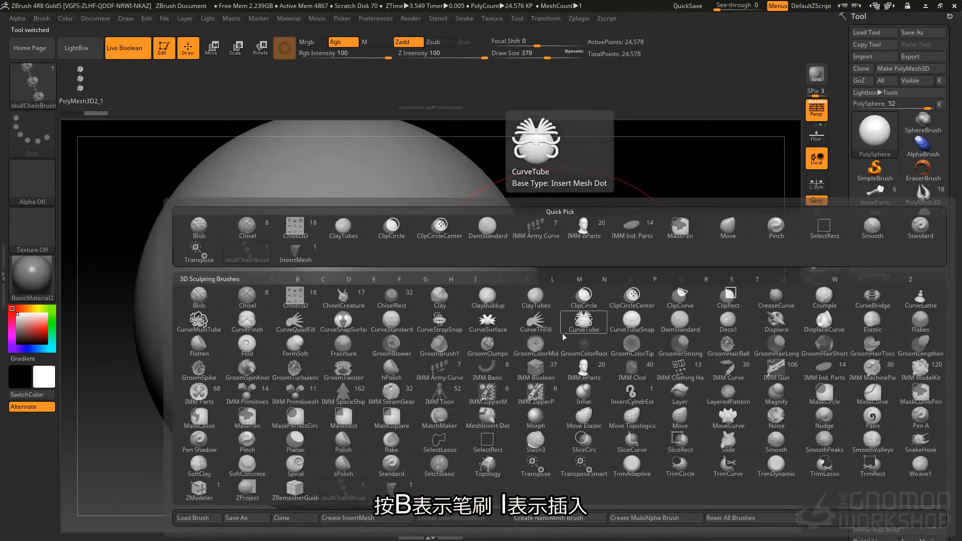
pyautogui.press('i')
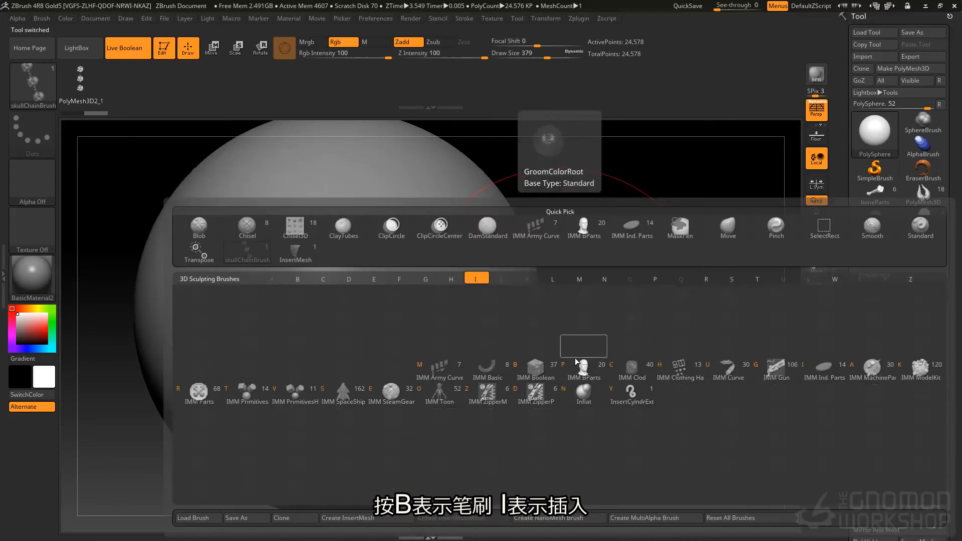
pyautogui.click(451, 375)
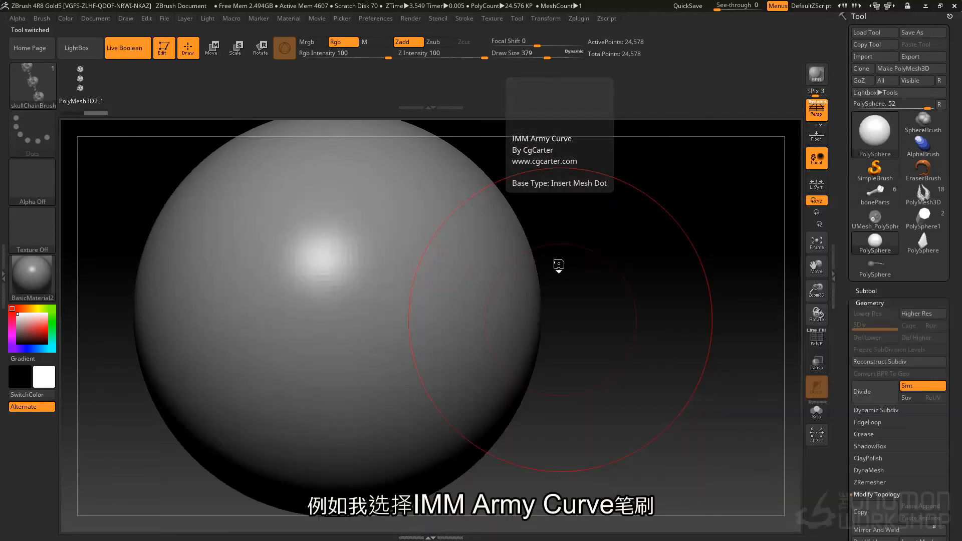
pyautogui.press('m')
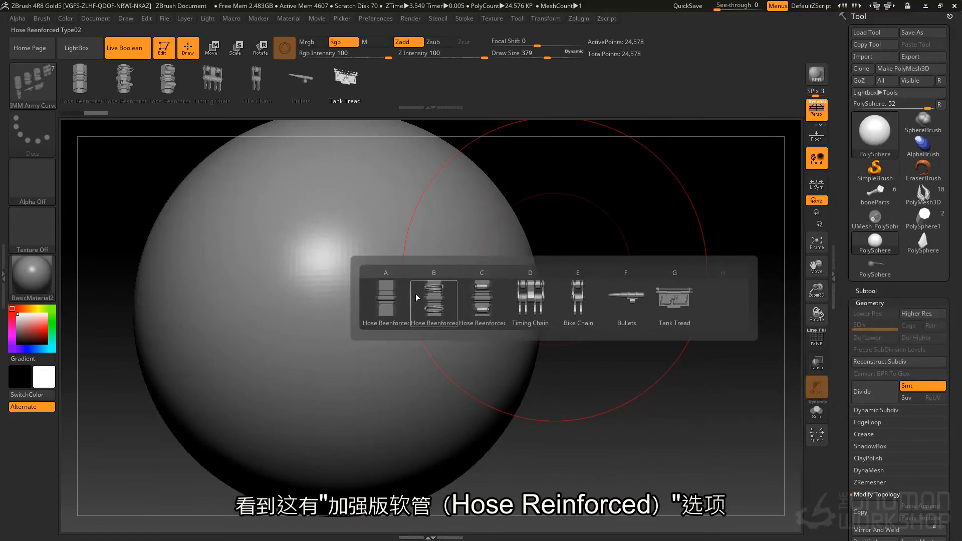
pyautogui.click(393, 303)
# Step: Draw a curved reinforced hose beside the sphere at draw size 87, replacing the first oversized attempt
pyautogui.moveTo(555, 210)
pyautogui.mouseDown()
pyautogui.moveTo(407, 264)
pyautogui.moveTo(526, 223)
pyautogui.moveTo(664, 309)
pyautogui.mouseUp()
pyautogui.hotkey('ctrl', 'z')
pyautogui.press('space')
pyautogui.moveTo(530, 291); pyautogui.dragTo(503, 291)
pyautogui.moveTo(694, 420); pyautogui.dragTo(691, 404)
pyautogui.moveTo(683, 304)
pyautogui.mouseDown()
pyautogui.moveTo(566, 346)
pyautogui.moveTo(576, 381)
pyautogui.mouseUp()
pyautogui.moveTo(596, 481)
pyautogui.keyDown('alt'); pyautogui.mouseDown()
pyautogui.moveTo(567, 426)
pyautogui.moveTo(441, 331)
pyautogui.moveTo(545, 329)
pyautogui.moveTo(635, 378)
pyautogui.mouseUp(); pyautogui.keyUp('alt')
pyautogui.moveTo(539, 248); pyautogui.dragTo(561, 151)
pyautogui.keyDown('alt'); pyautogui.moveTo(295, 150); pyautogui.dragTo(315, 179); pyautogui.keyUp('alt')
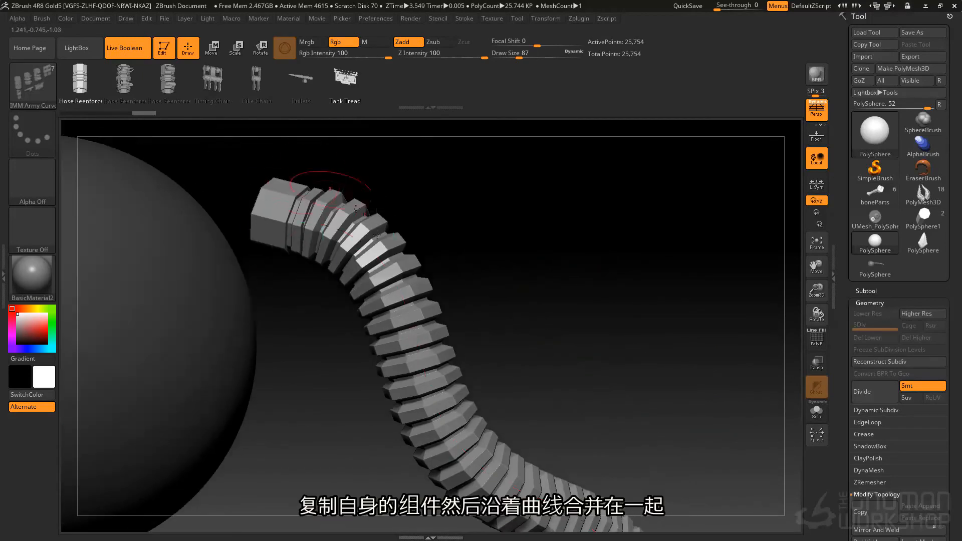
pyautogui.keyDown('alt'); pyautogui.moveTo(701, 374); pyautogui.dragTo(685, 305); pyautogui.keyUp('alt')
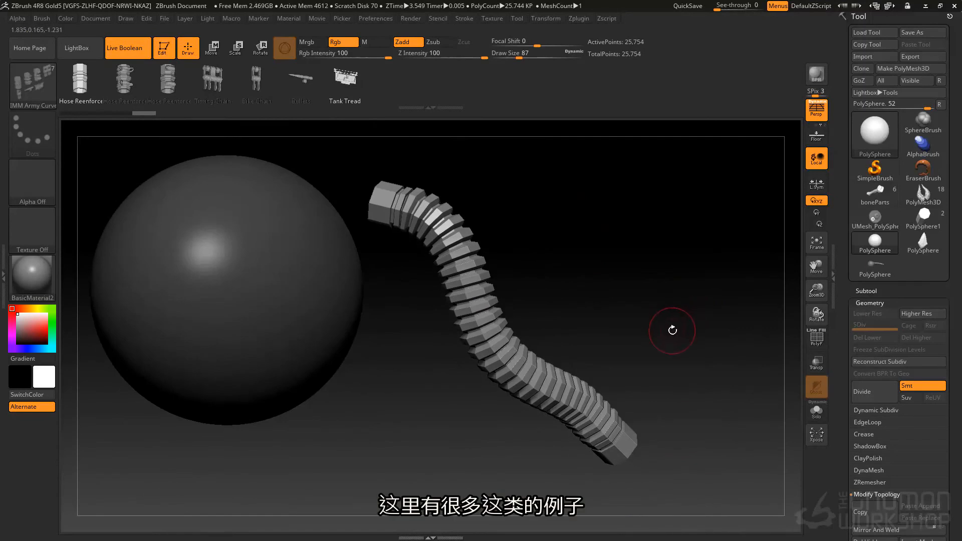
# Step: Choose the IMM Curve brush with its Stitch mesh
pyautogui.press('b')
pyautogui.press('i')
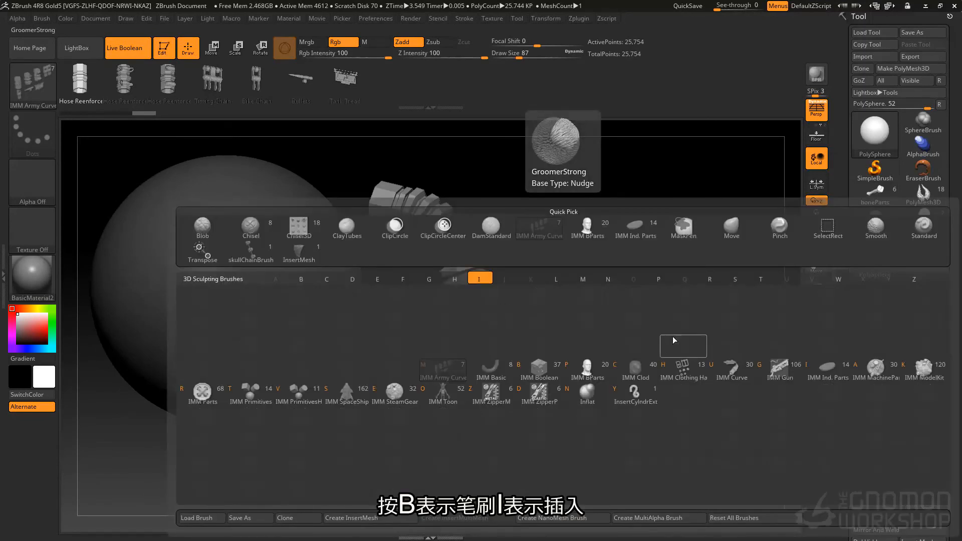
pyautogui.press('c')
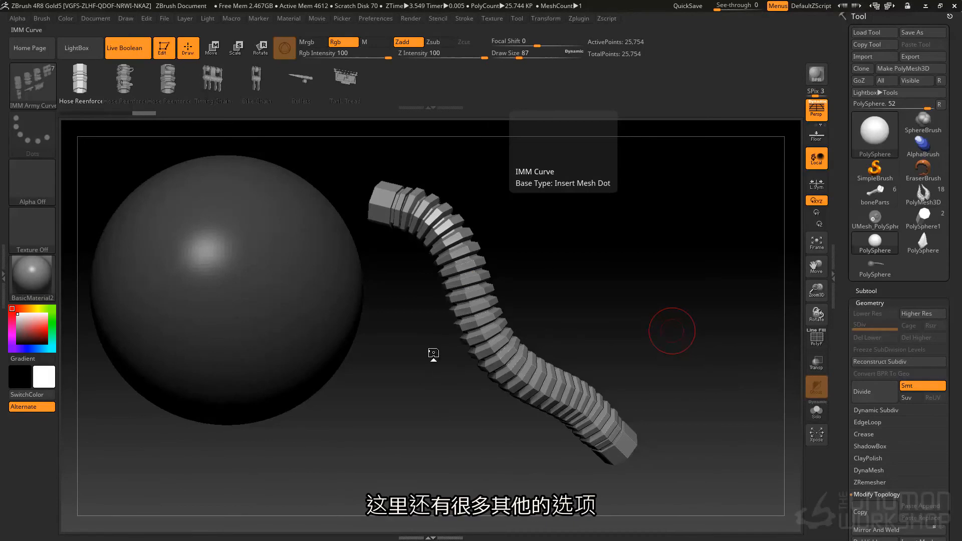
pyautogui.press('m')
pyautogui.click(422, 394)
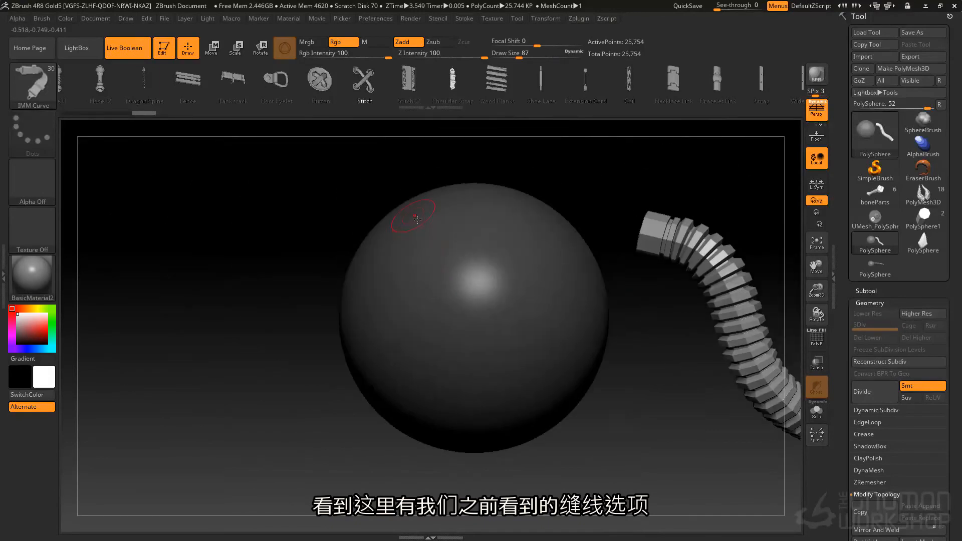
# Step: Draw a diagonal row of stitches down the front of the sphere and commit it
pyautogui.moveTo(416, 219)
pyautogui.mouseDown()
pyautogui.moveTo(462, 341)
pyautogui.moveTo(491, 383)
pyautogui.mouseUp()
pyautogui.moveTo(532, 241); pyautogui.dragTo(482, 335, button='right')
pyautogui.click(481, 328)
pyautogui.keyDown('alt'); pyautogui.moveTo(526, 374); pyautogui.dragTo(449, 372, button='right'); pyautogui.keyUp('alt')
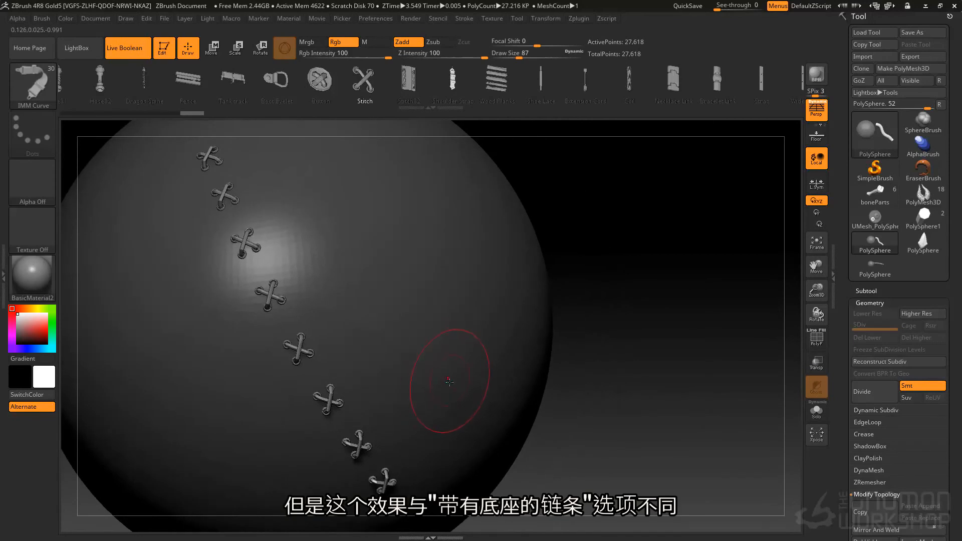
# Step: Draw a Chain with Base curve diagonally across the sphere beside the stitches
pyautogui.press('m')
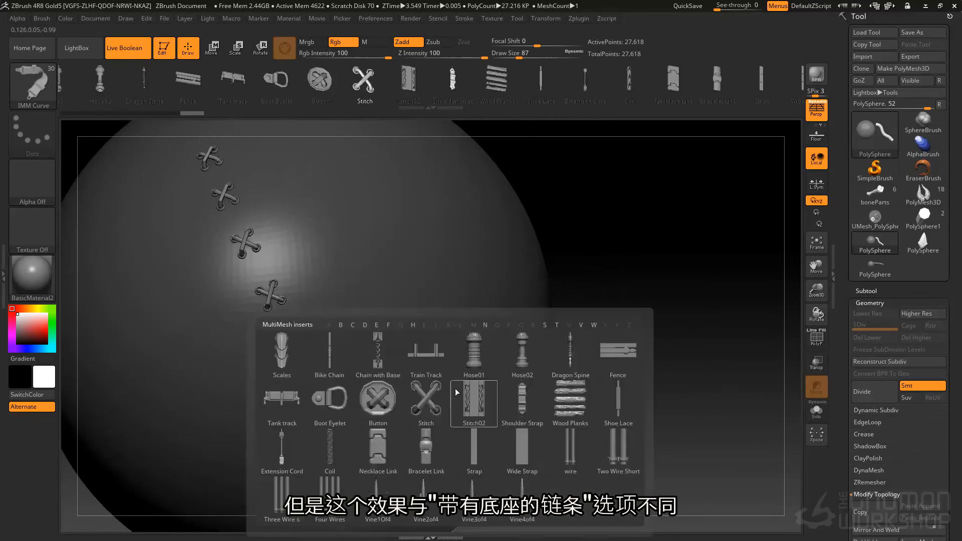
pyautogui.click(378, 351)
pyautogui.keyDown('alt'); pyautogui.moveTo(352, 253); pyautogui.dragTo(262, 186, button='right'); pyautogui.keyUp('alt')
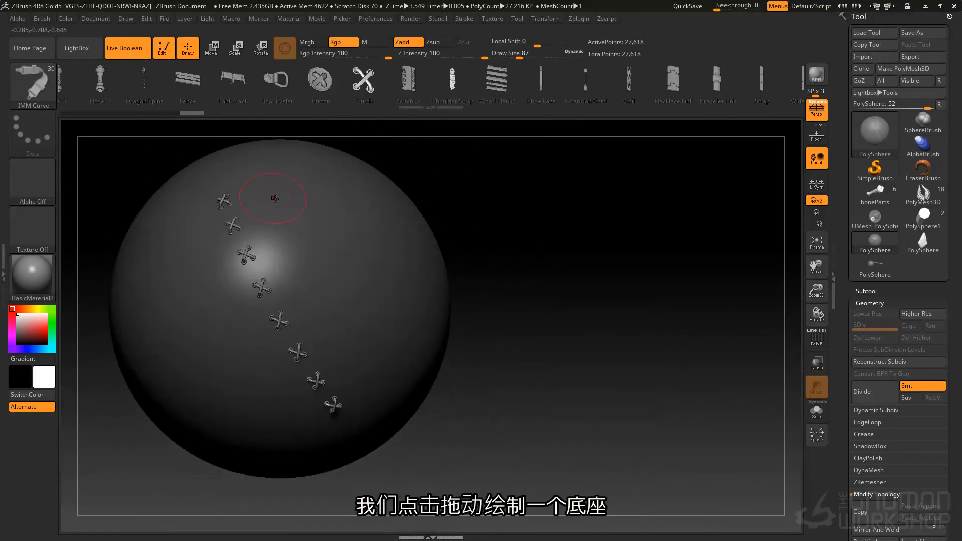
pyautogui.moveTo(280, 208); pyautogui.dragTo(367, 345)
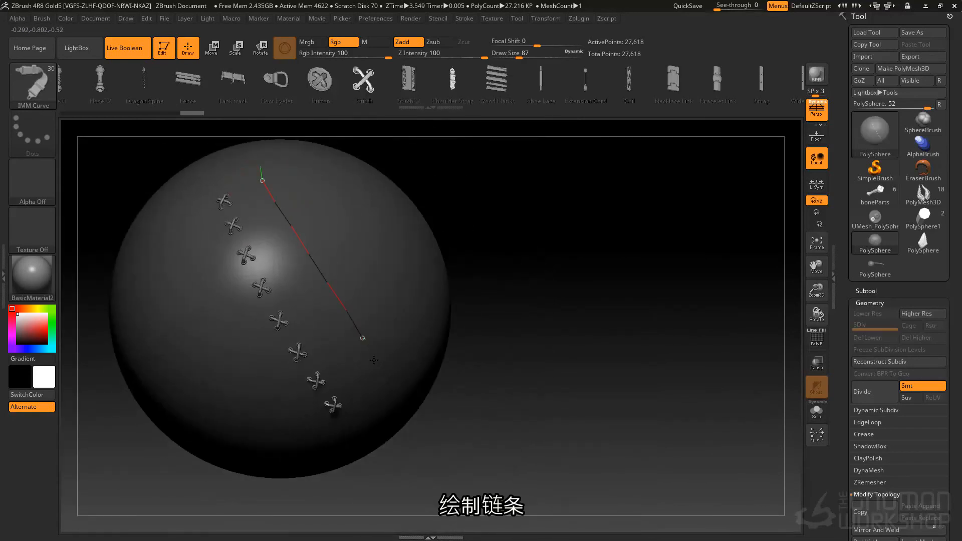
pyautogui.moveTo(387, 391); pyautogui.dragTo(388, 390)
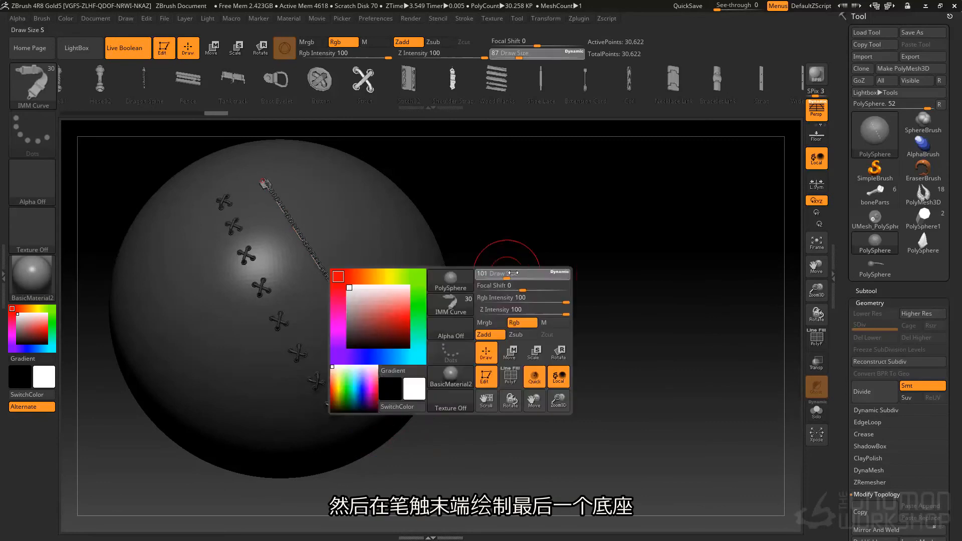
# Step: Enlarge the chain and its end bases to draw size 182 and clear the curve
pyautogui.click(354, 318)
pyautogui.moveTo(488, 252); pyautogui.dragTo(466, 272)
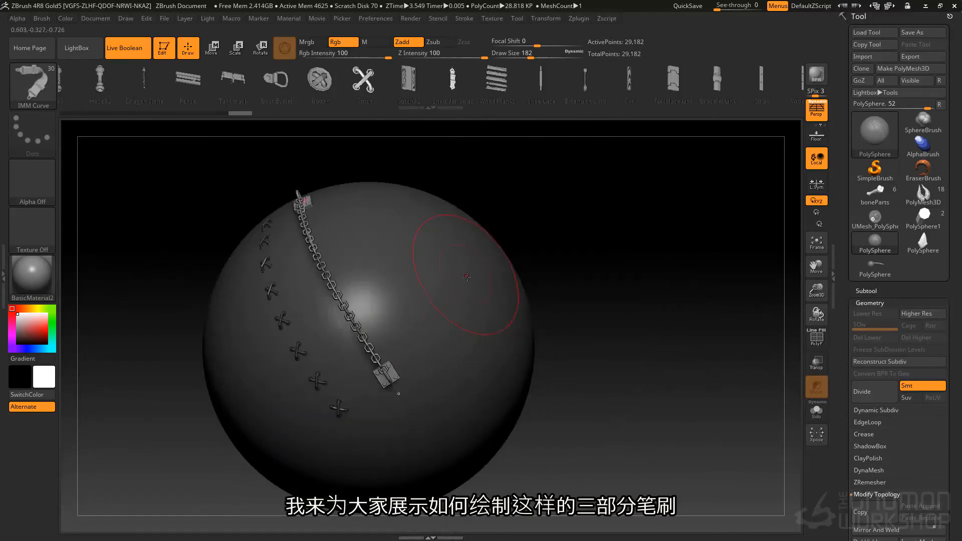
pyautogui.moveTo(423, 368); pyautogui.dragTo(413, 305)
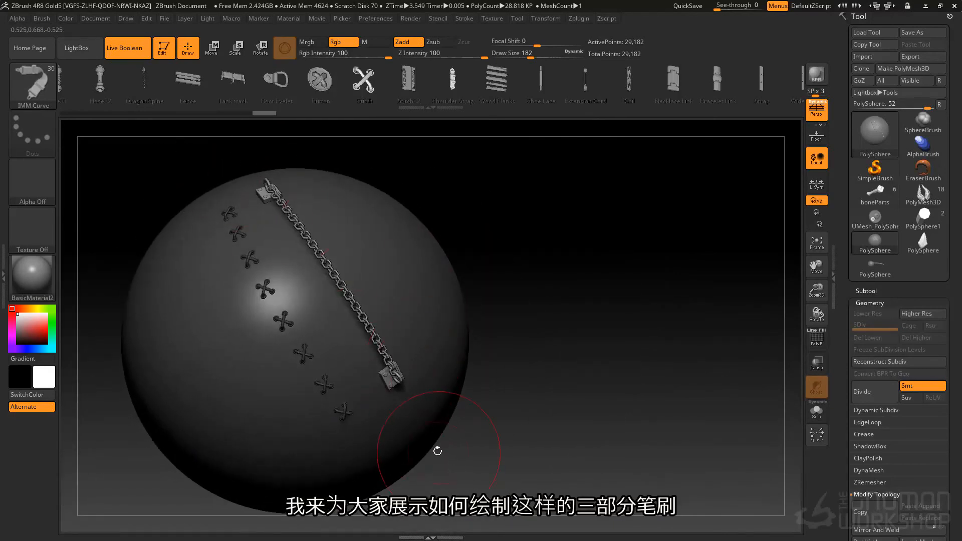
pyautogui.moveTo(549, 341); pyautogui.dragTo(638, 329)
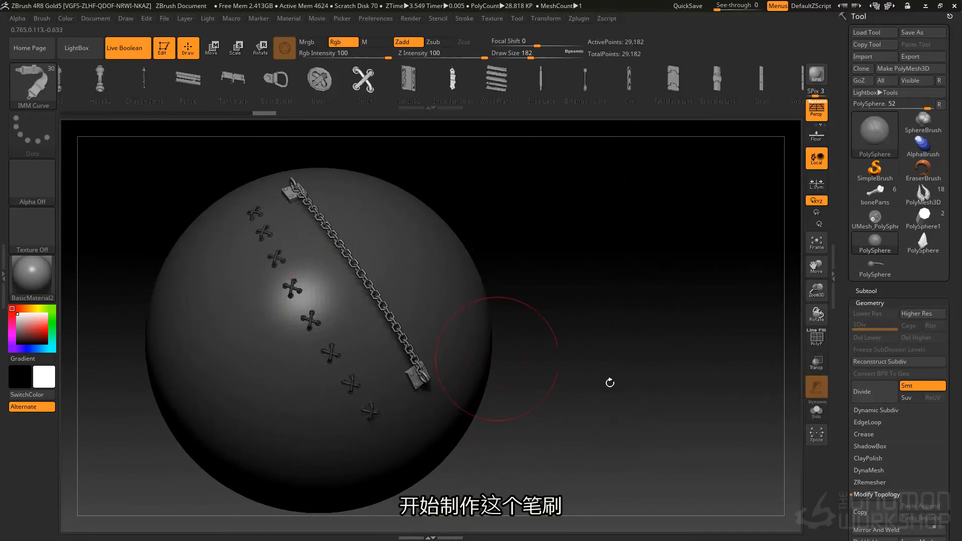
pyautogui.keyDown('ctrl'); pyautogui.click(653, 407); pyautogui.keyUp('ctrl')
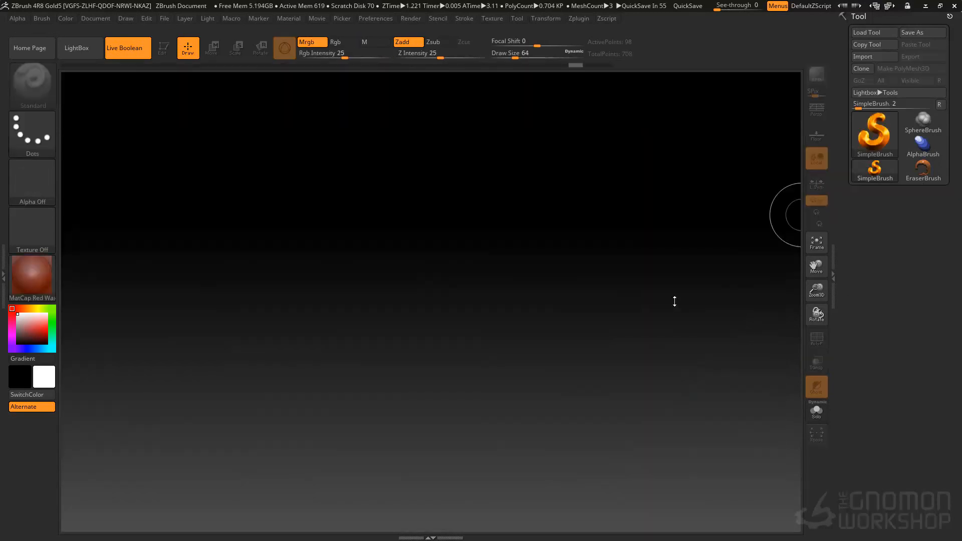
# Step: Set the material to BasicMaterial2 and place a PolyMesh3D star on the empty canvas in Edit mode
pyautogui.click(48, 293)
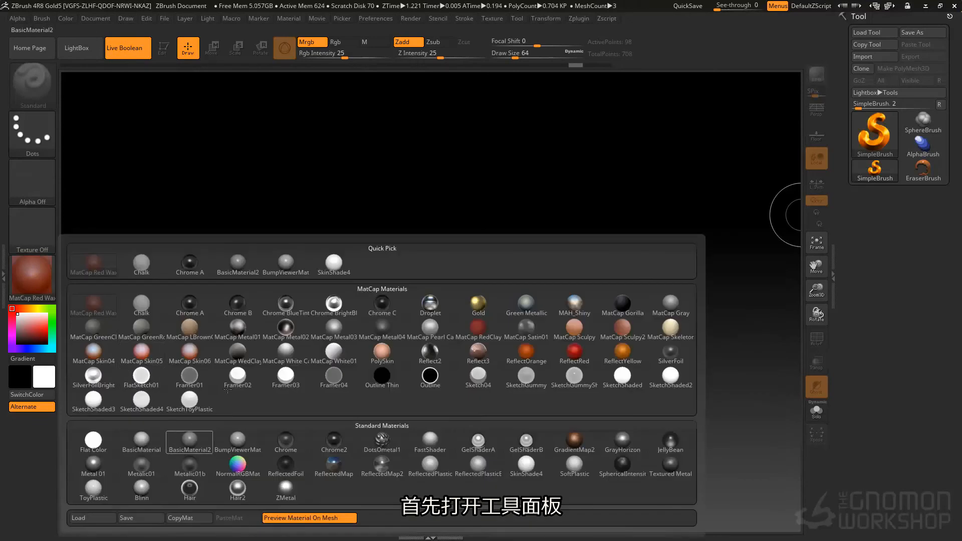
pyautogui.click(195, 435)
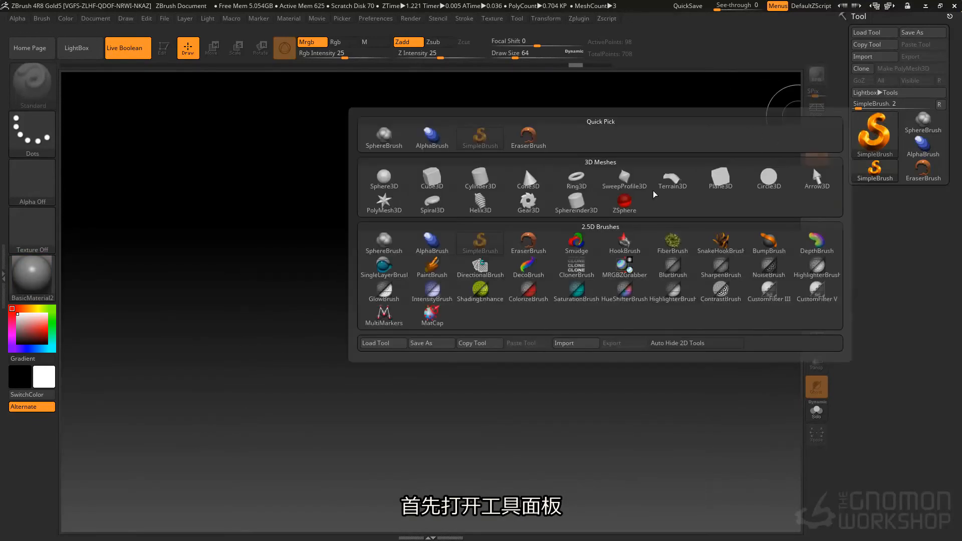
pyautogui.click(384, 203)
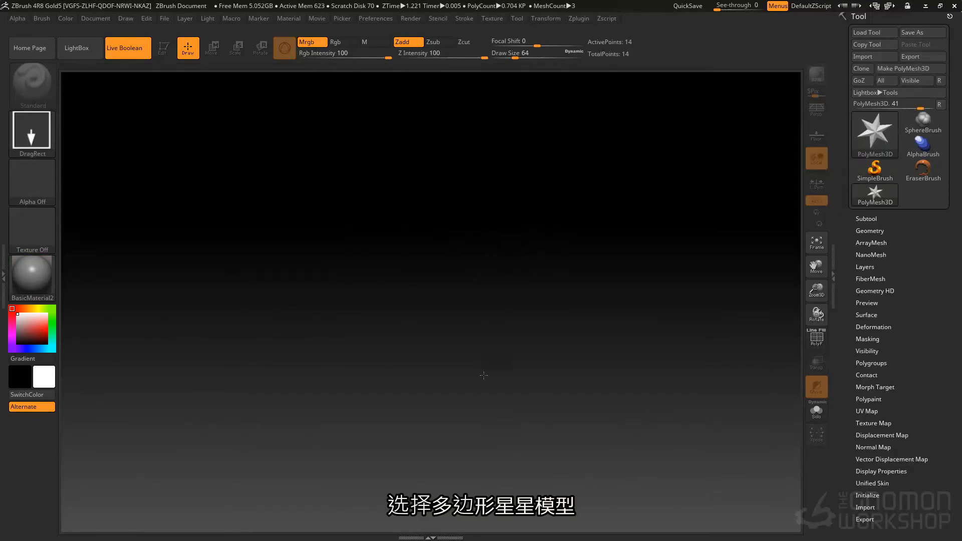
pyautogui.moveTo(453, 255); pyautogui.dragTo(481, 387)
pyautogui.press('t')
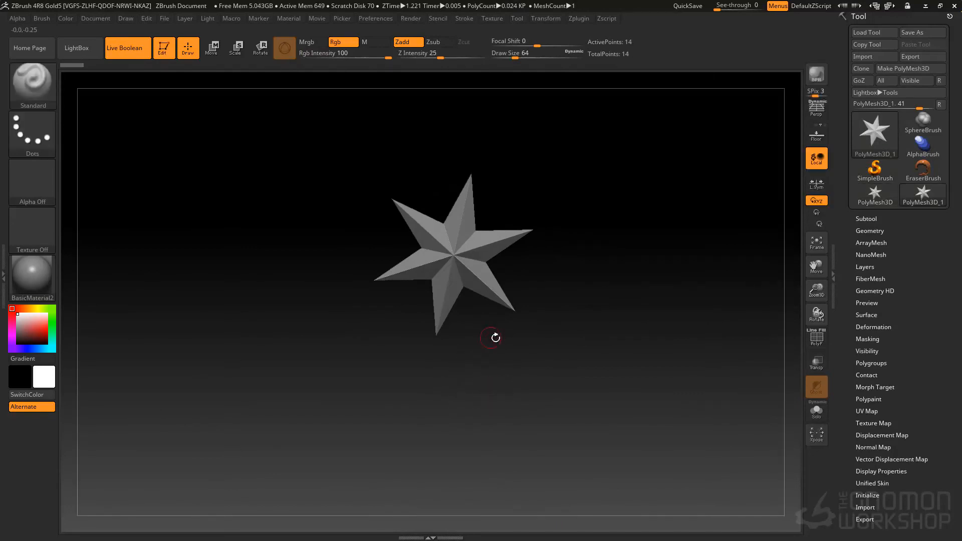
# Step: Replace the star with a PolyCube and return to the Gizmo 3D transform type
pyautogui.moveTo(518, 268); pyautogui.dragTo(403, 198)
pyautogui.press('w')
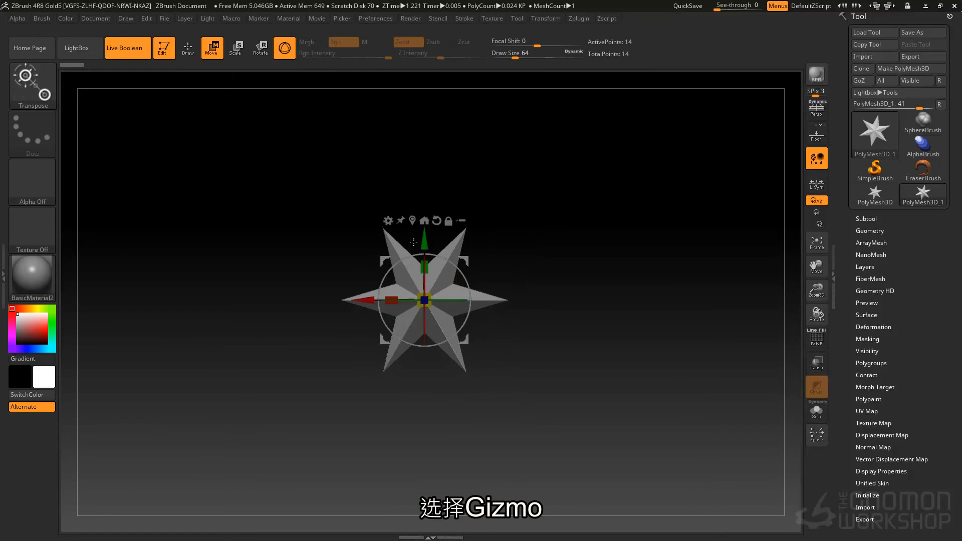
pyautogui.click(389, 221)
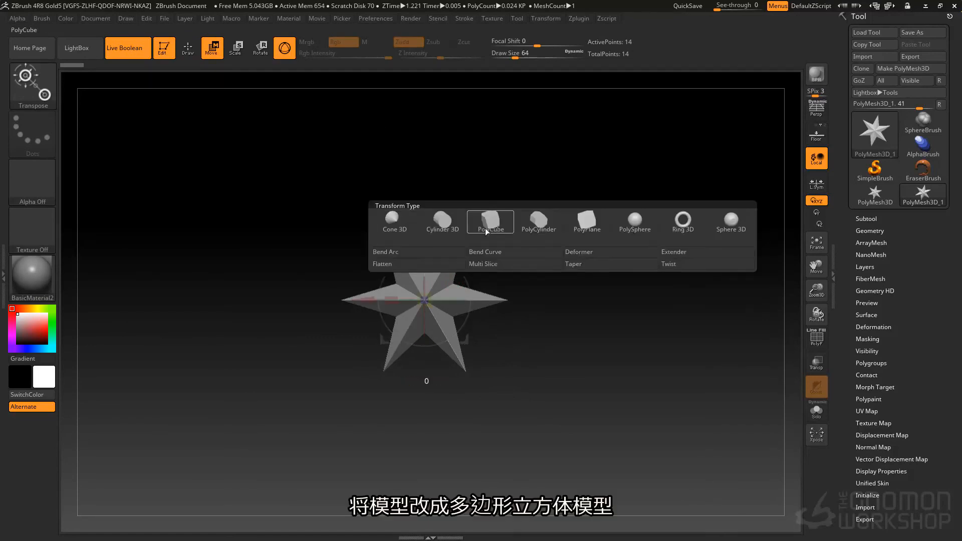
pyautogui.click(493, 227)
pyautogui.moveTo(415, 236); pyautogui.dragTo(481, 273)
pyautogui.click(389, 221)
pyautogui.click(449, 214)
# Step: Scale the cube along its axes into a thin, wide rectangular belt plate
pyautogui.moveTo(448, 314); pyautogui.dragTo(426, 382)
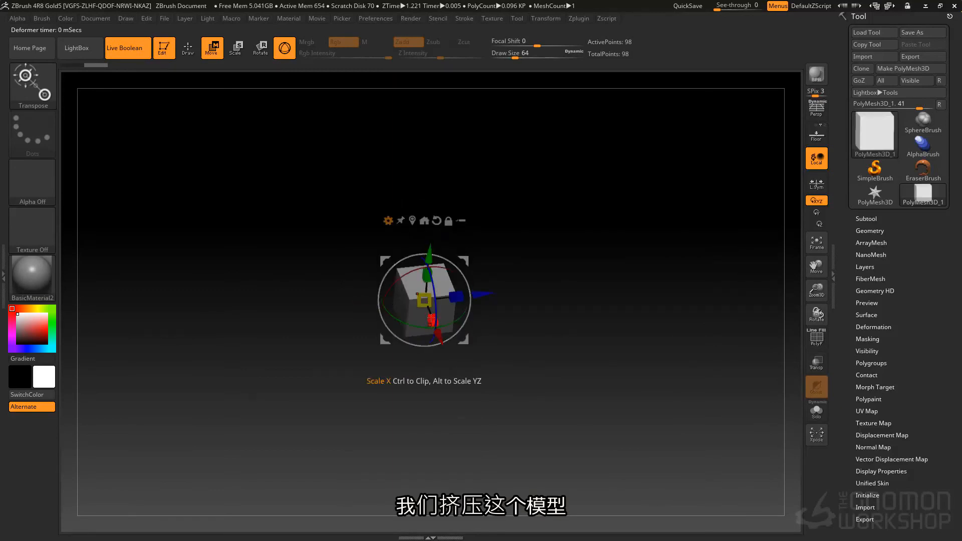
pyautogui.moveTo(431, 320); pyautogui.dragTo(432, 300)
pyautogui.moveTo(450, 312); pyautogui.dragTo(334, 292)
pyautogui.moveTo(426, 269)
pyautogui.mouseDown()
pyautogui.moveTo(426, 257)
pyautogui.moveTo(464, 281)
pyautogui.moveTo(417, 285)
pyautogui.mouseUp()
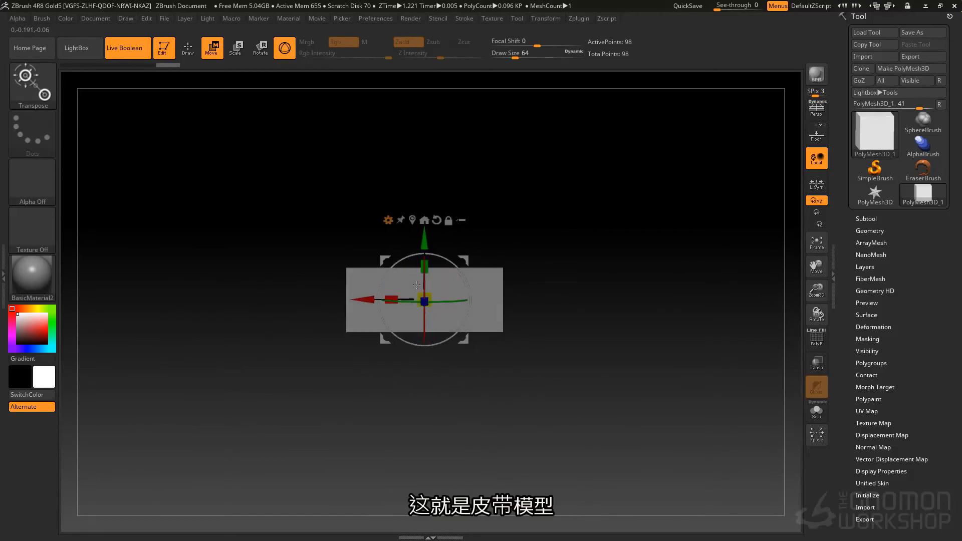
# Step: Duplicate the belt plate subtool and convert the copy into a Ring 3D primitive
pyautogui.click(871, 231)
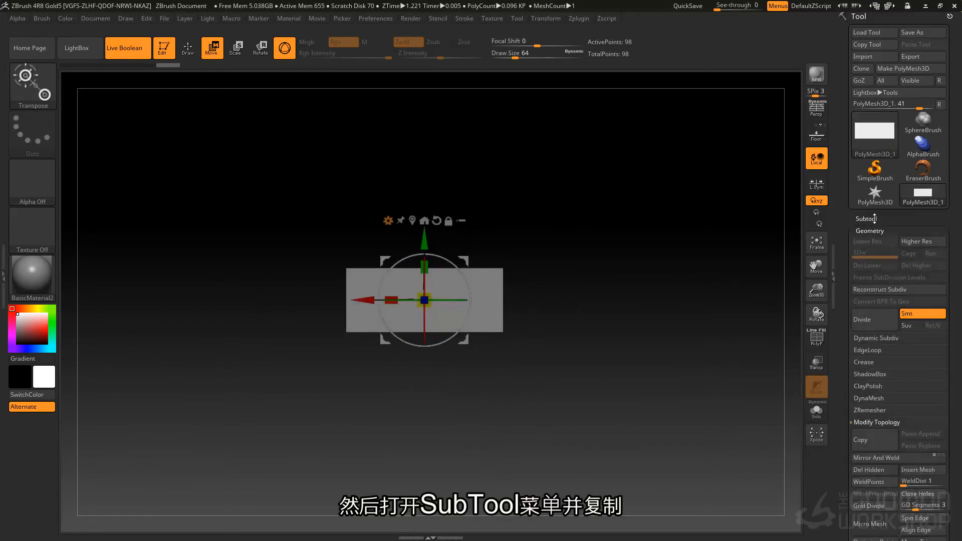
pyautogui.click(873, 219)
pyautogui.click(868, 506)
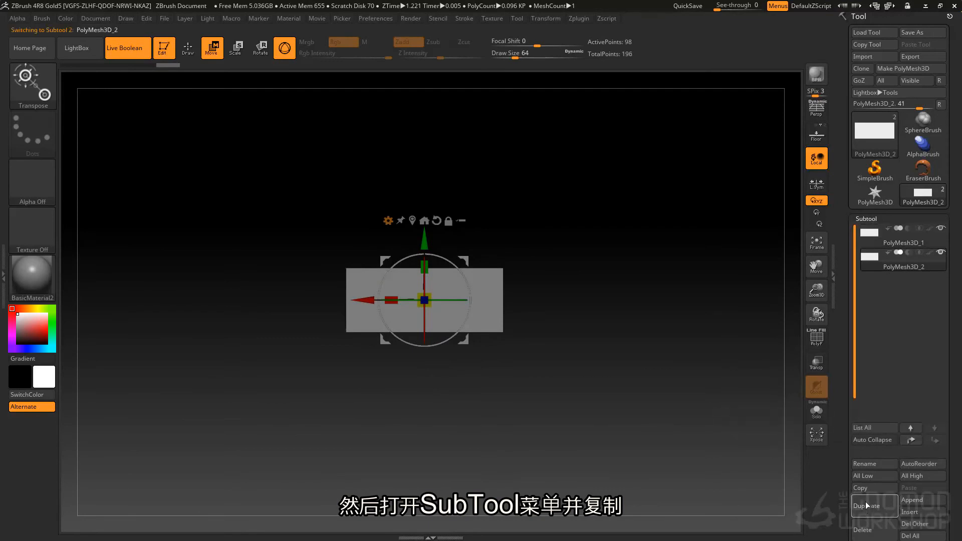
pyautogui.click(394, 222)
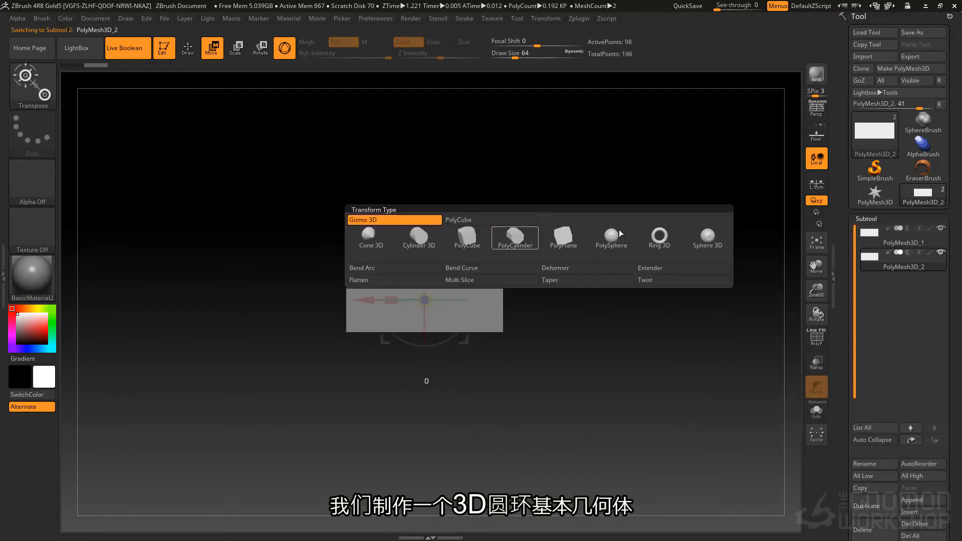
pyautogui.click(660, 238)
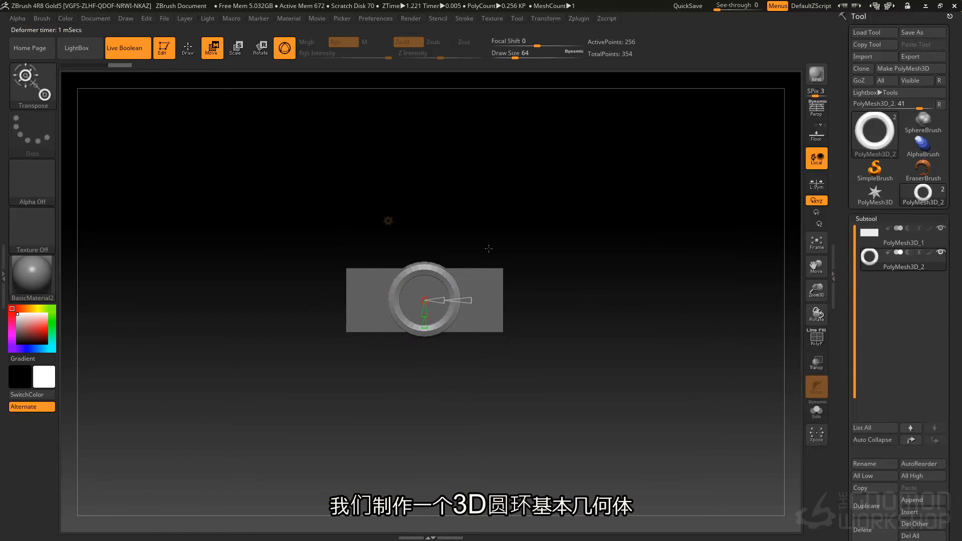
# Step: Return to Gizmo 3D and move the ring along X just past the belt plate's left end
pyautogui.click(391, 223)
pyautogui.click(396, 224)
pyautogui.moveTo(354, 299); pyautogui.dragTo(248, 319)
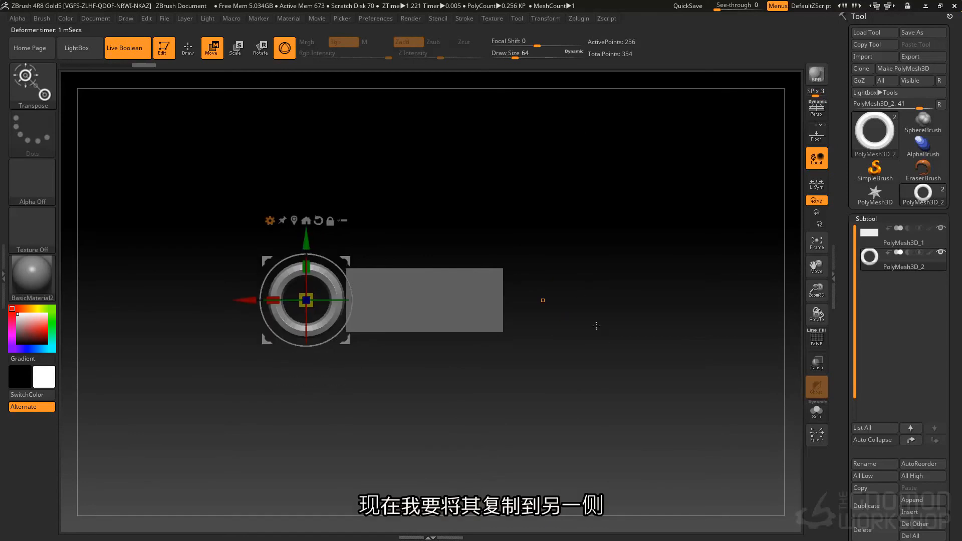
# Step: Mirror the ring across the X axis with SubTool Master, using Merge into one SubTool
pyautogui.click(583, 20)
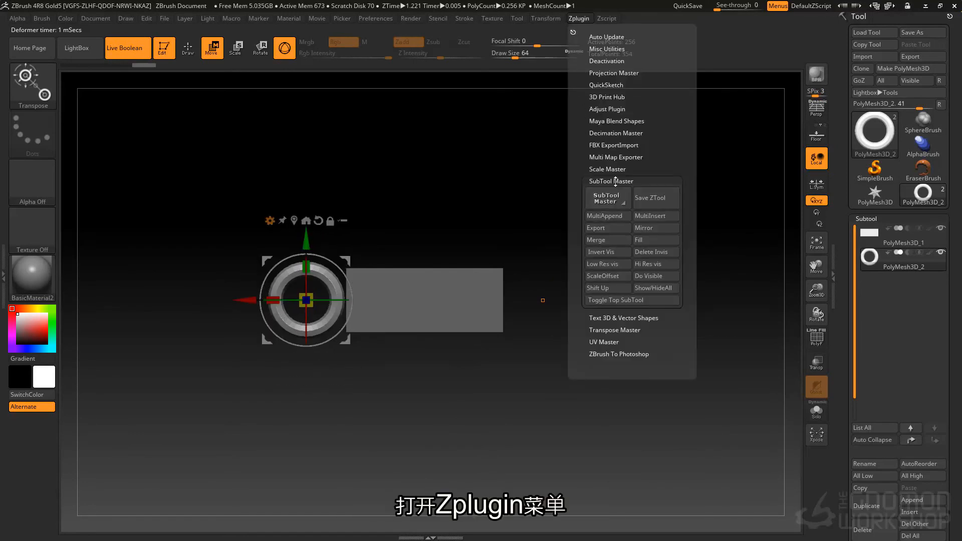
pyautogui.click(655, 226)
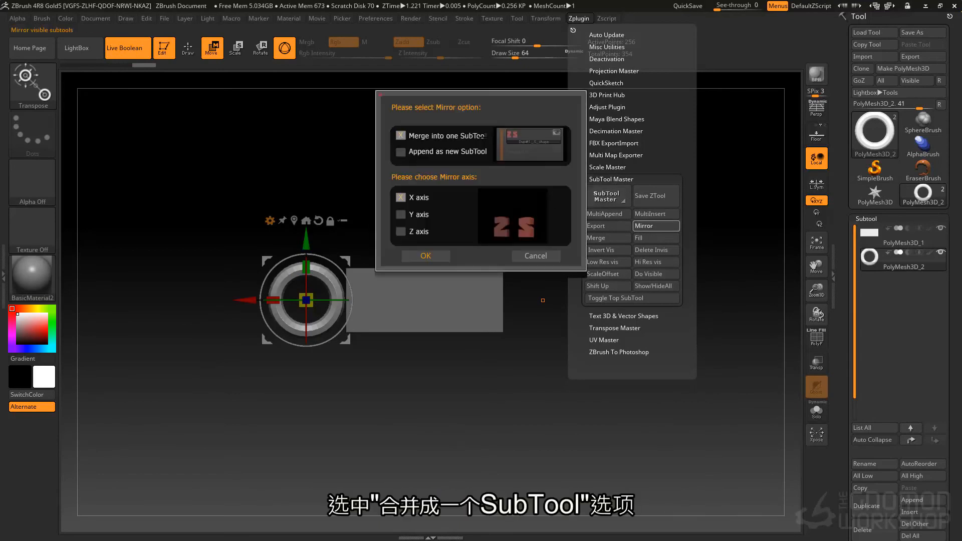
pyautogui.click(429, 258)
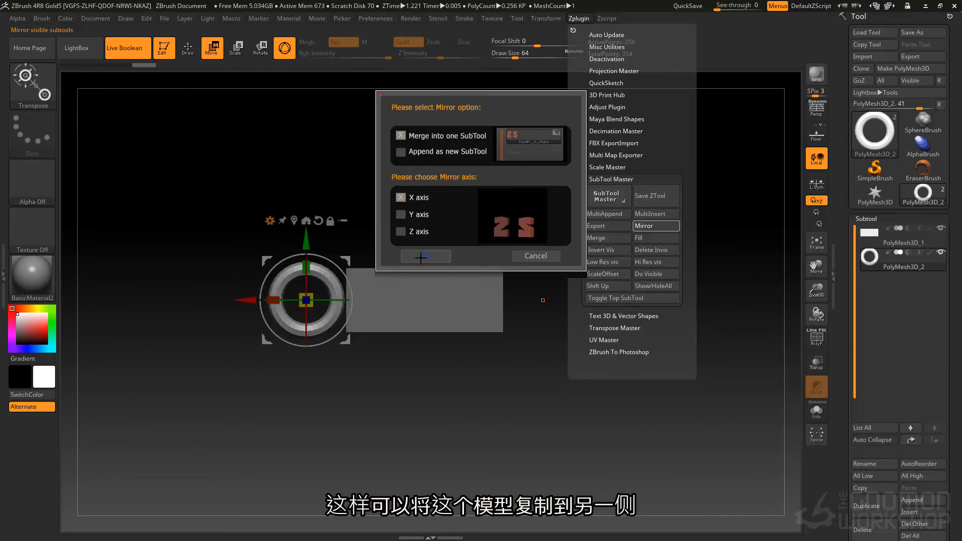
pyautogui.click(421, 260)
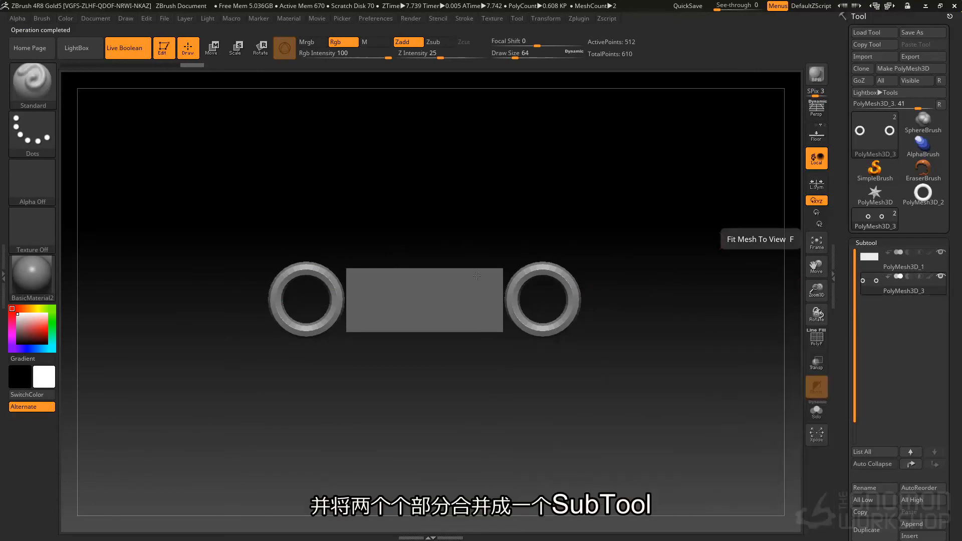
# Step: Duplicate the belt plate subtool, shift the copy toward the left ring and shrink it uniformly into a small strap
pyautogui.click(869, 257)
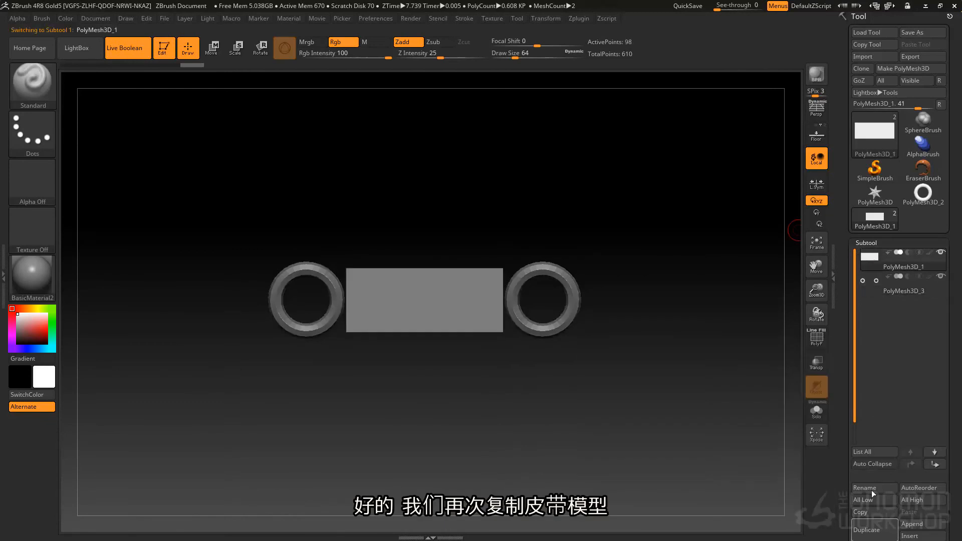
pyautogui.click(863, 530)
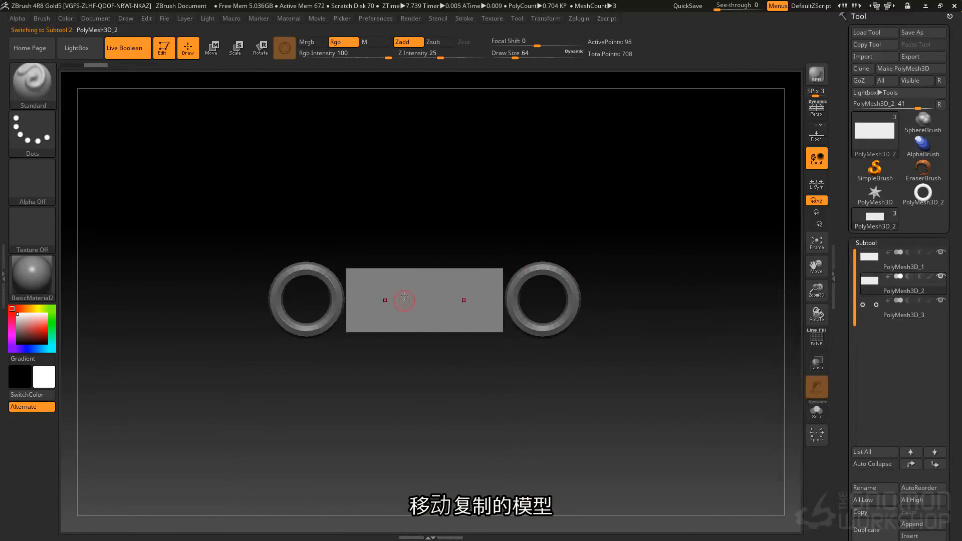
pyautogui.press('w')
pyautogui.moveTo(358, 301); pyautogui.dragTo(269, 301)
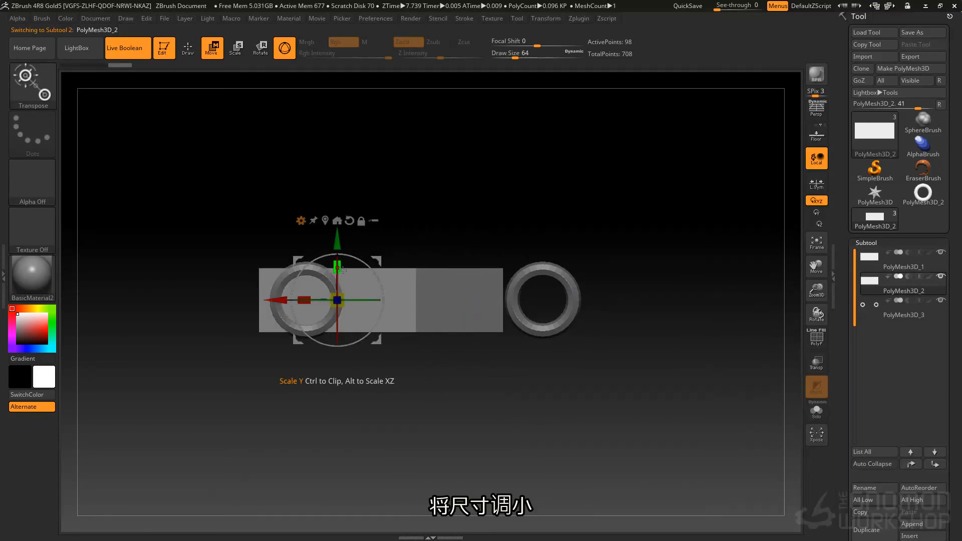
pyautogui.moveTo(337, 300); pyautogui.dragTo(308, 295)
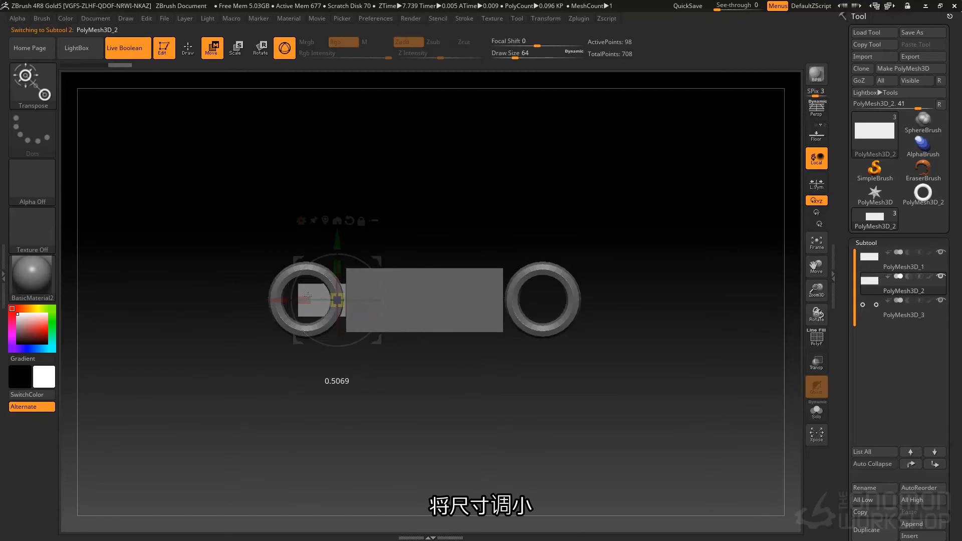
# Step: Reposition the small strap in depth and along X so it overlaps the left ring and the belt's end
pyautogui.moveTo(312, 289); pyautogui.dragTo(324, 251, button='right')
pyautogui.moveTo(338, 266); pyautogui.dragTo(337, 236)
pyautogui.moveTo(288, 297); pyautogui.dragTo(299, 296)
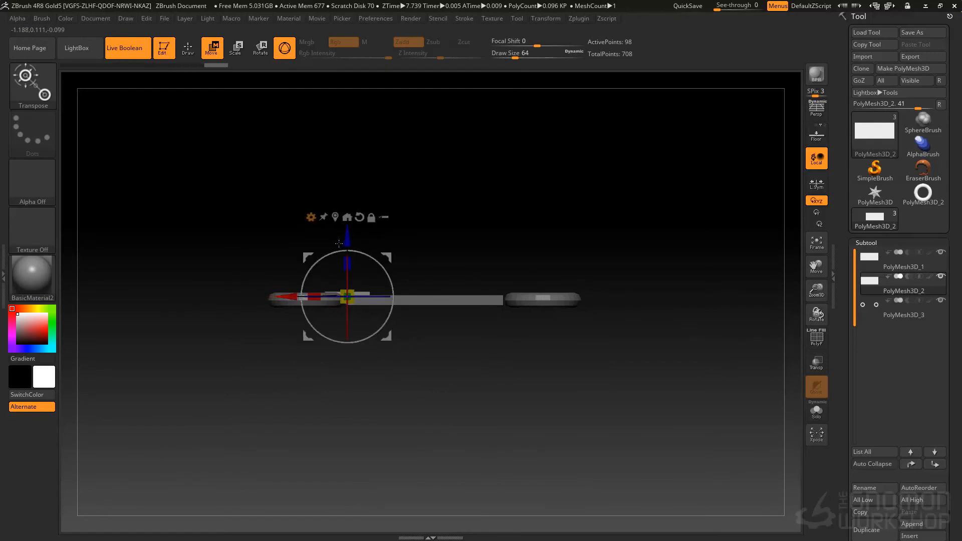
# Step: Copy the small strap within its subtool to the junction between the belt and the right ring
pyautogui.keyDown('shift'); pyautogui.moveTo(311, 299); pyautogui.dragTo(335, 323, button='right'); pyautogui.keyUp('shift')
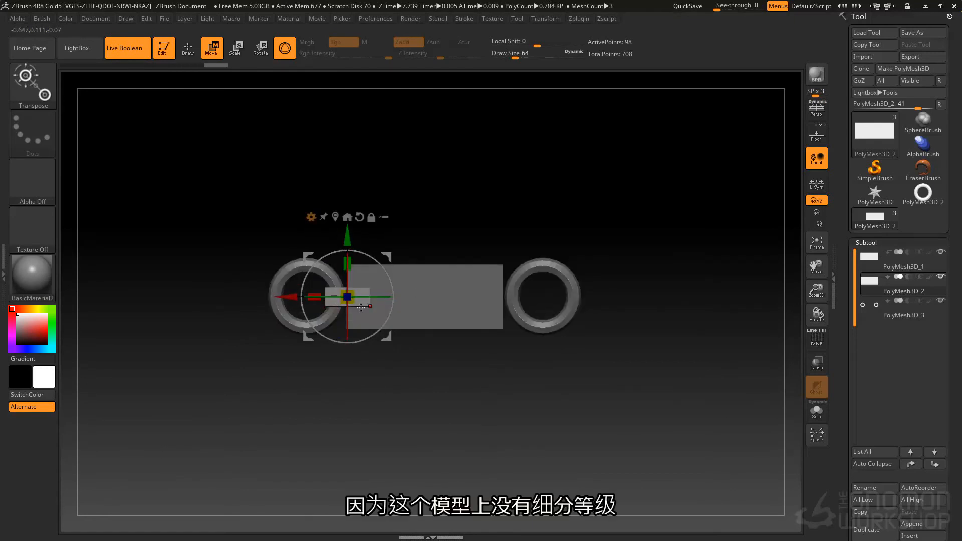
pyautogui.keyDown('ctrl'); pyautogui.keyDown('shift'); pyautogui.moveTo(297, 298); pyautogui.dragTo(450, 304); pyautogui.keyUp('shift'); pyautogui.keyUp('ctrl')
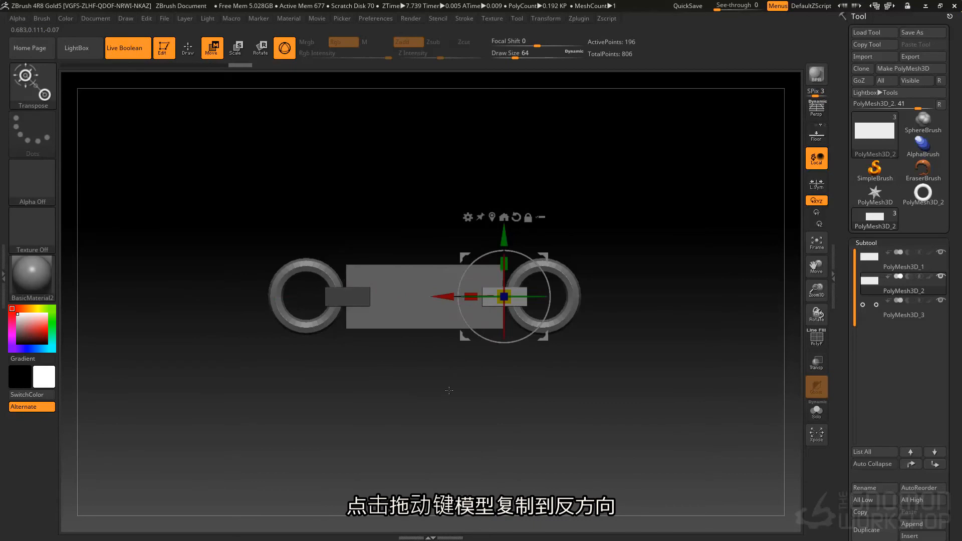
pyautogui.press('q')
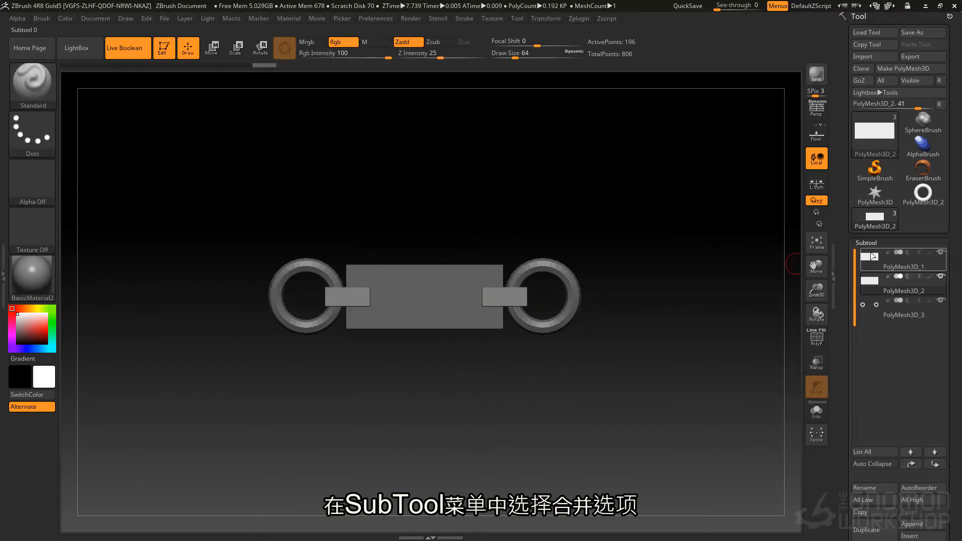
# Step: Merge the belt, strap and ring subtools into one subtool with two Merge Down operations, starting from the belt
pyautogui.click(868, 260)
pyautogui.moveTo(847, 282); pyautogui.dragTo(855, 223)
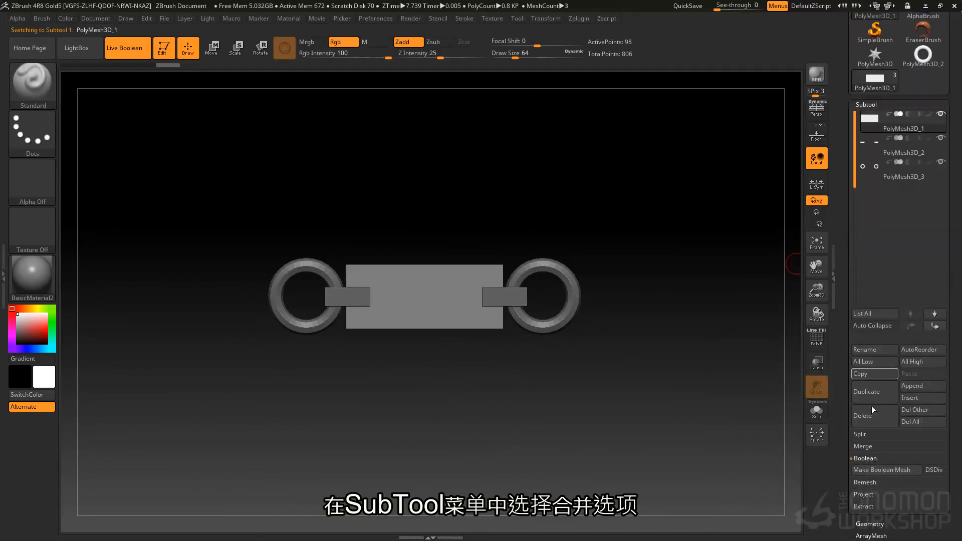
pyautogui.click(864, 448)
pyautogui.click(876, 455)
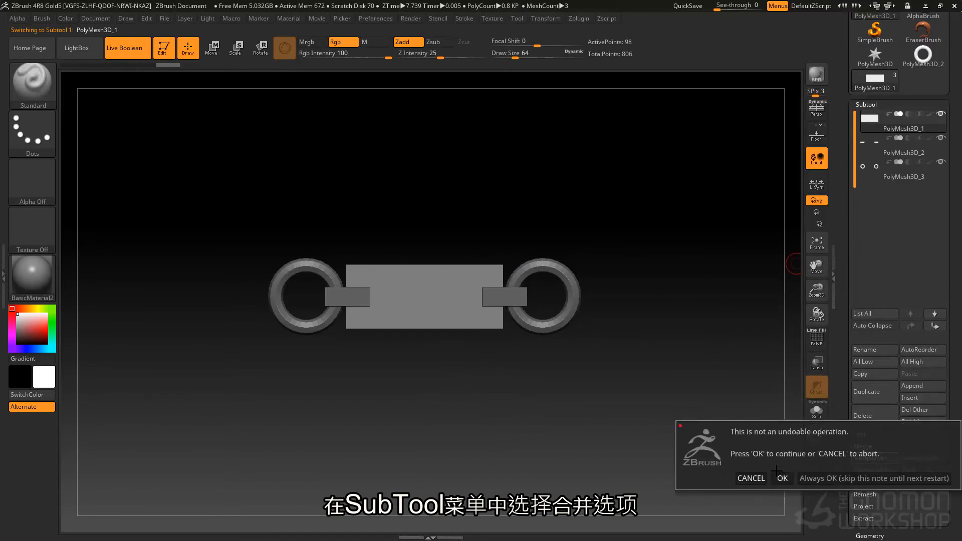
pyautogui.click(782, 478)
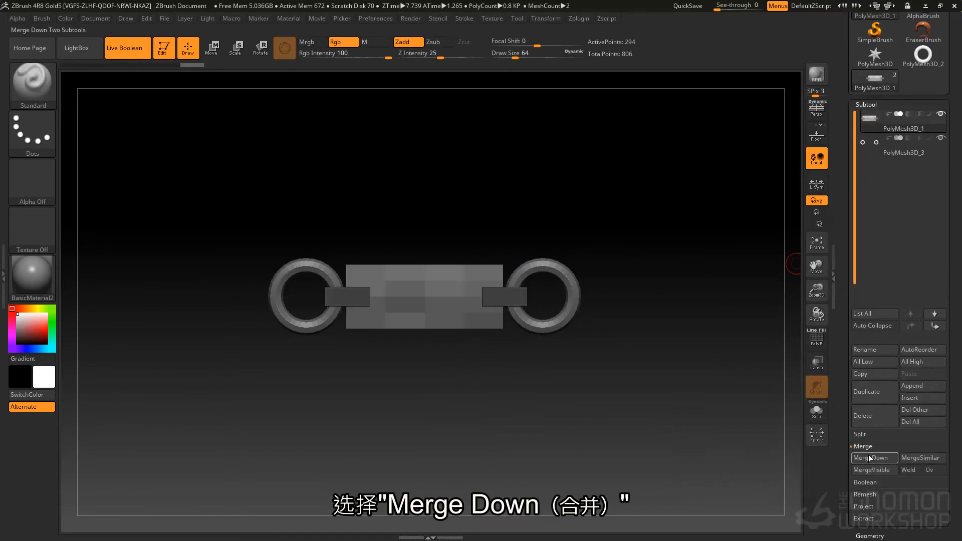
pyautogui.click(870, 458)
pyautogui.click(782, 478)
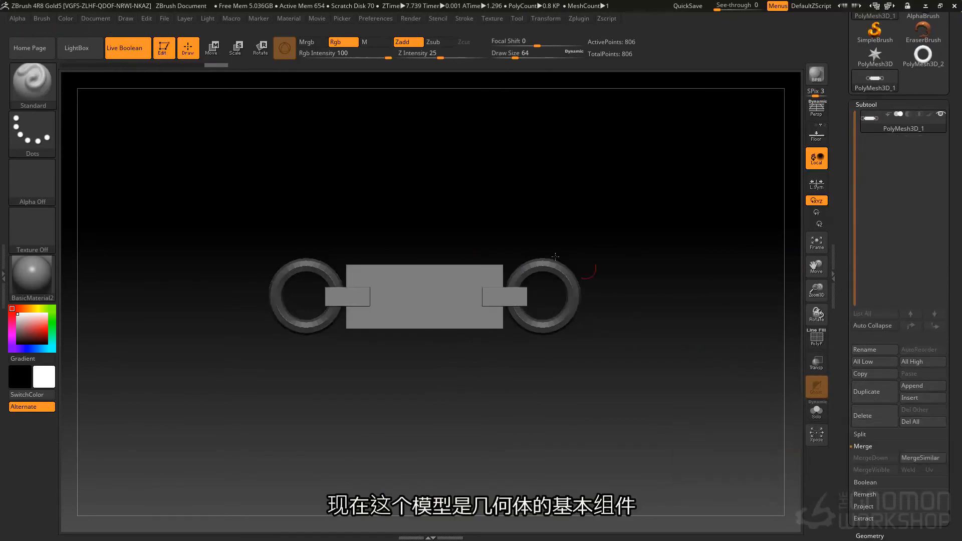
# Step: Turn on the polyframe display for the merged belt model
pyautogui.hotkey('shift', 'f')
pyautogui.keyDown('alt'); pyautogui.moveTo(363, 321); pyautogui.dragTo(367, 369); pyautogui.keyUp('alt')
pyautogui.keyDown('alt'); pyautogui.moveTo(418, 271); pyautogui.dragTo(427, 366); pyautogui.keyUp('alt')
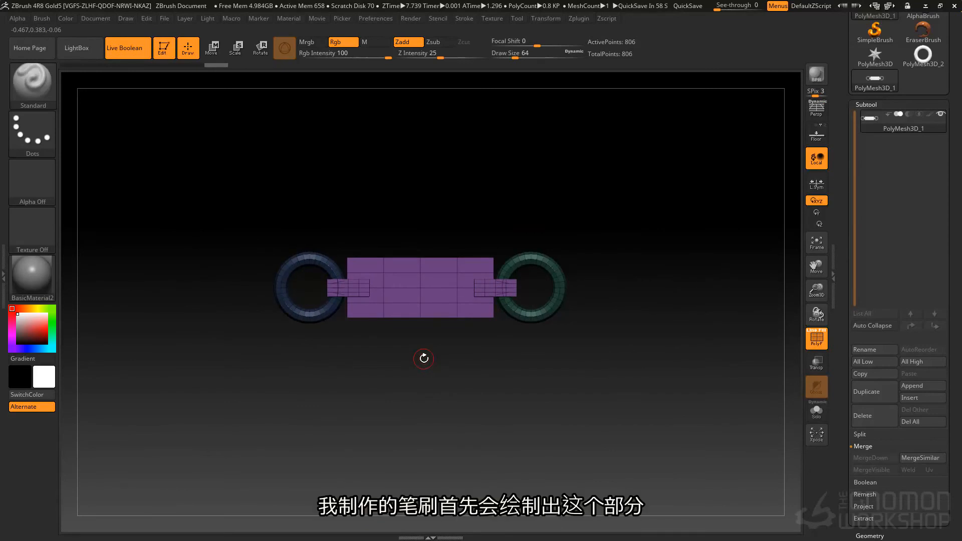
# Step: Isolate the belt's left end section and its middle section in turn to examine the brush's parts
pyautogui.keyDown('ctrl'); pyautogui.keyDown('shift'); pyautogui.moveTo(241, 236); pyautogui.dragTo(390, 390); pyautogui.keyUp('shift'); pyautogui.keyUp('ctrl')
pyautogui.moveTo(406, 233)
pyautogui.keyDown('ctrl'); pyautogui.keyDown('shift'); pyautogui.mouseDown()
pyautogui.moveTo(579, 360)
pyautogui.moveTo(649, 386)
pyautogui.mouseUp(); pyautogui.keyUp('shift'); pyautogui.keyUp('ctrl')
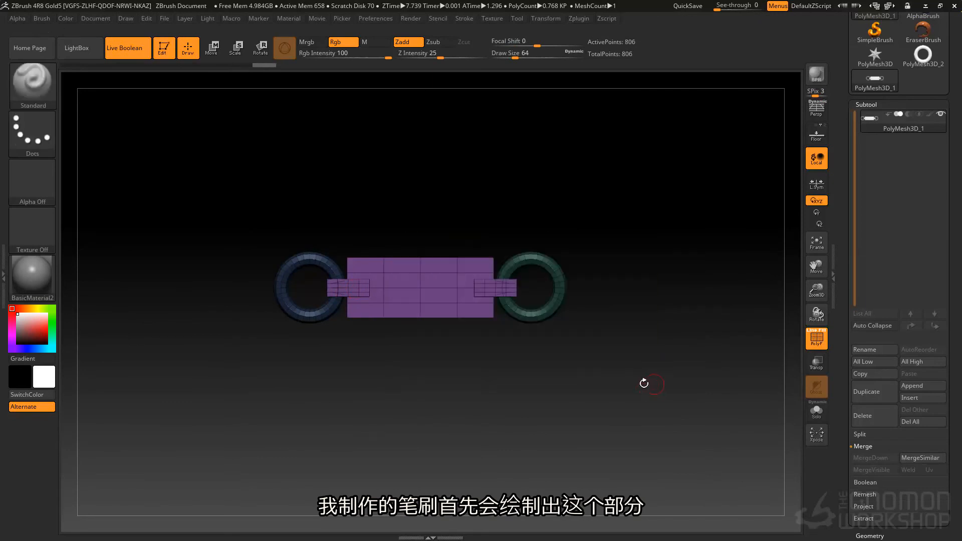
pyautogui.keyDown('ctrl'); pyautogui.keyDown('shift'); pyautogui.moveTo(215, 220); pyautogui.dragTo(396, 397); pyautogui.keyUp('shift'); pyautogui.keyUp('ctrl')
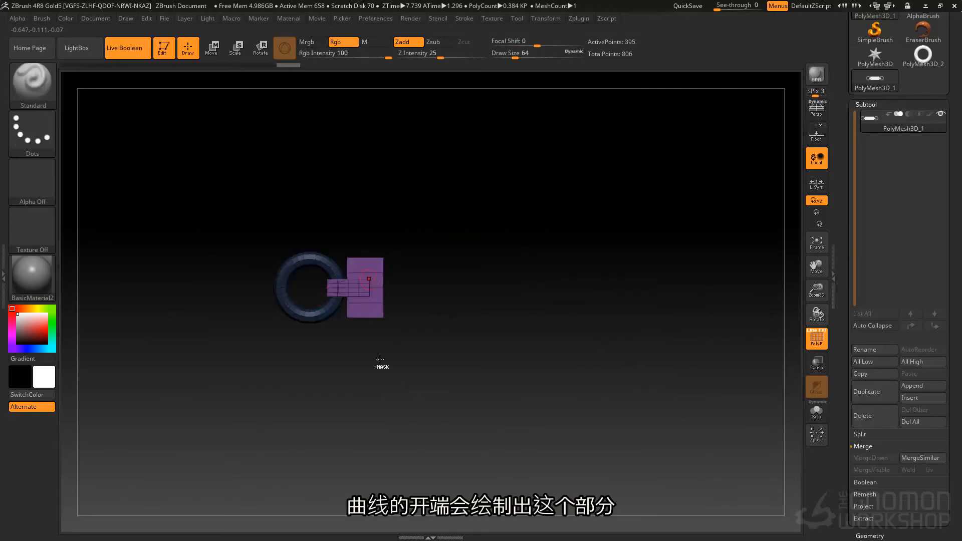
pyautogui.moveTo(391, 326); pyautogui.dragTo(546, 241)
pyautogui.keyDown('ctrl'); pyautogui.keyDown('shift'); pyautogui.moveTo(616, 197); pyautogui.dragTo(469, 401); pyautogui.keyUp('shift'); pyautogui.keyUp('ctrl')
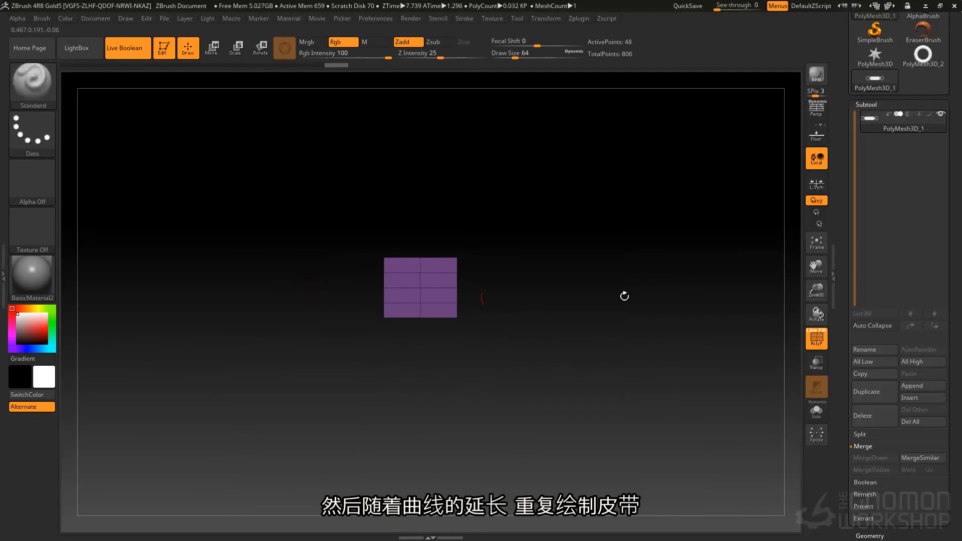
pyautogui.keyDown('ctrl'); pyautogui.keyDown('shift'); pyautogui.click(423, 193); pyautogui.keyUp('shift'); pyautogui.keyUp('ctrl')
# Step: Isolate the right ring, its strap and the last belt column, and assign them one polygroup with GroupVisible
pyautogui.keyDown('ctrl'); pyautogui.keyDown('alt'); pyautogui.keyDown('shift'); pyautogui.moveTo(359, 200); pyautogui.dragTo(269, 415); pyautogui.keyUp('shift'); pyautogui.keyUp('alt'); pyautogui.keyUp('ctrl')
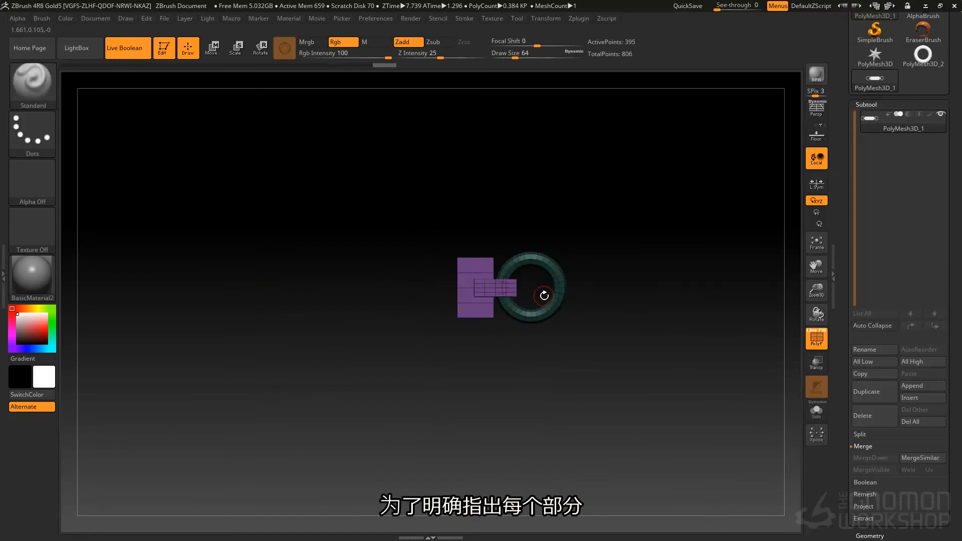
pyautogui.scroll(-5, 876, 373)
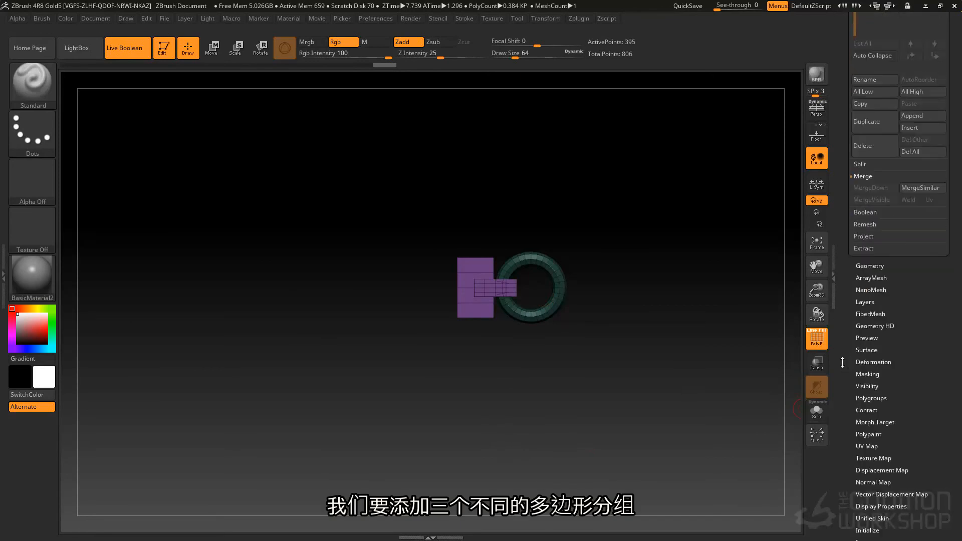
pyautogui.click(881, 401)
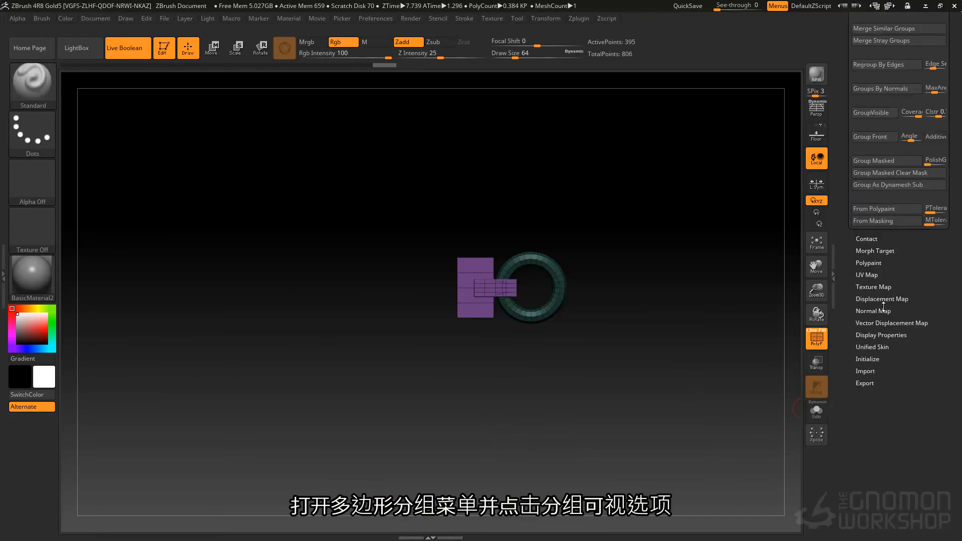
pyautogui.scroll(2, 870, 166)
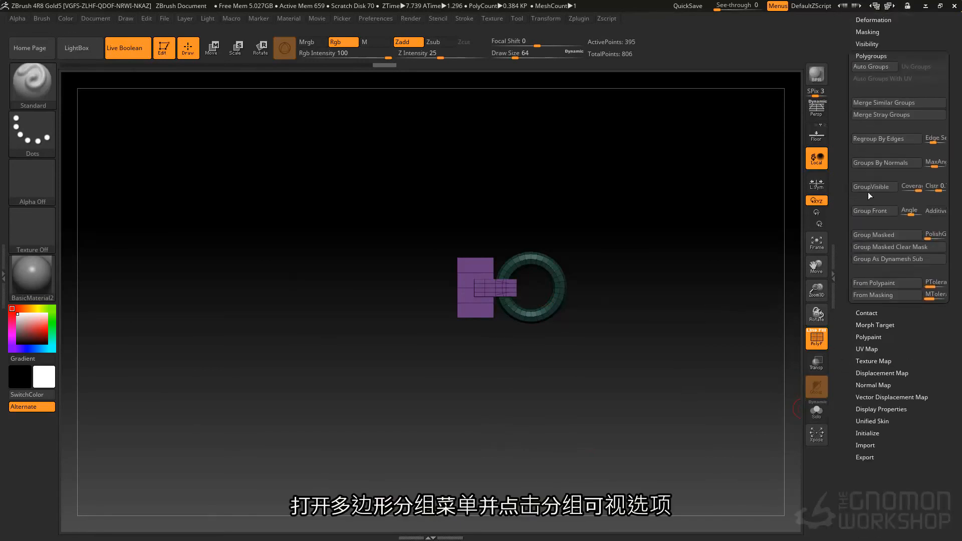
pyautogui.click(871, 187)
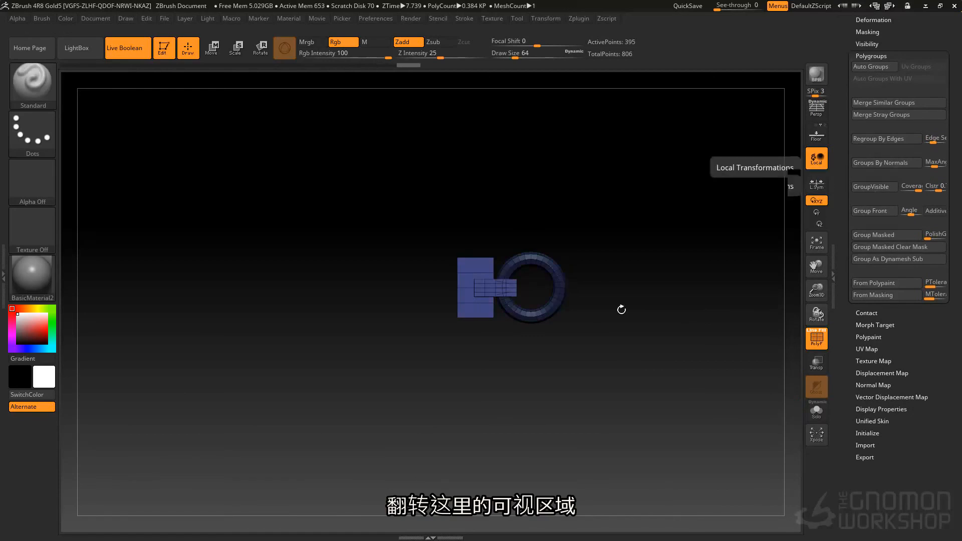
# Step: Isolate the left ring, strap and first belt column, assign them one polygroup with GroupVisible, and unhide the whole model
pyautogui.moveTo(619, 323); pyautogui.dragTo(627, 350)
pyautogui.keyDown('ctrl'); pyautogui.keyDown('shift'); pyautogui.moveTo(554, 197); pyautogui.dragTo(384, 423); pyautogui.keyUp('shift'); pyautogui.keyUp('ctrl')
pyautogui.click(876, 187)
pyautogui.keyDown('ctrl'); pyautogui.keyDown('shift'); pyautogui.click(461, 225); pyautogui.keyUp('shift'); pyautogui.keyUp('ctrl')
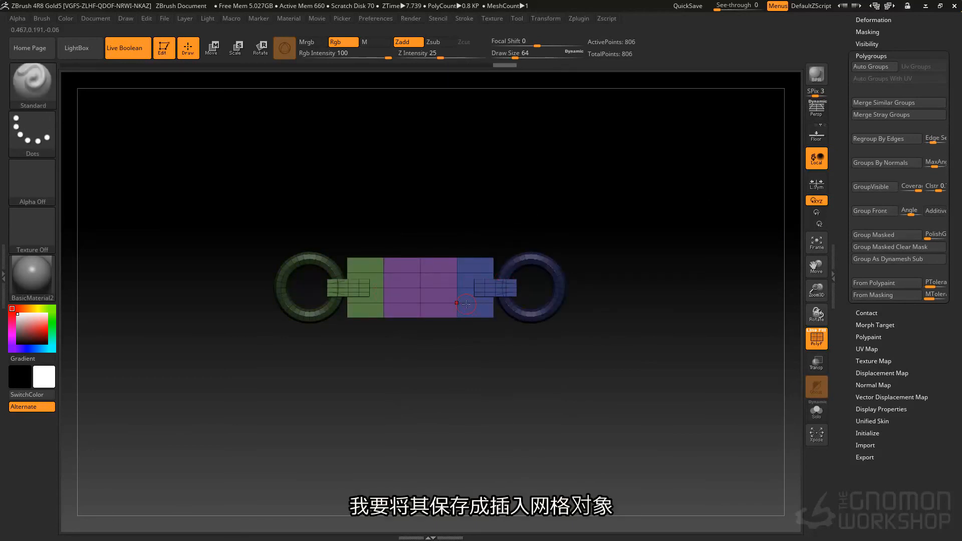
# Step: Orient the belt vertically with the green ring on top and create a new InsertMesh brush from it
pyautogui.keyDown('alt'); pyautogui.moveTo(475, 199); pyautogui.dragTo(480, 237); pyautogui.keyUp('alt')
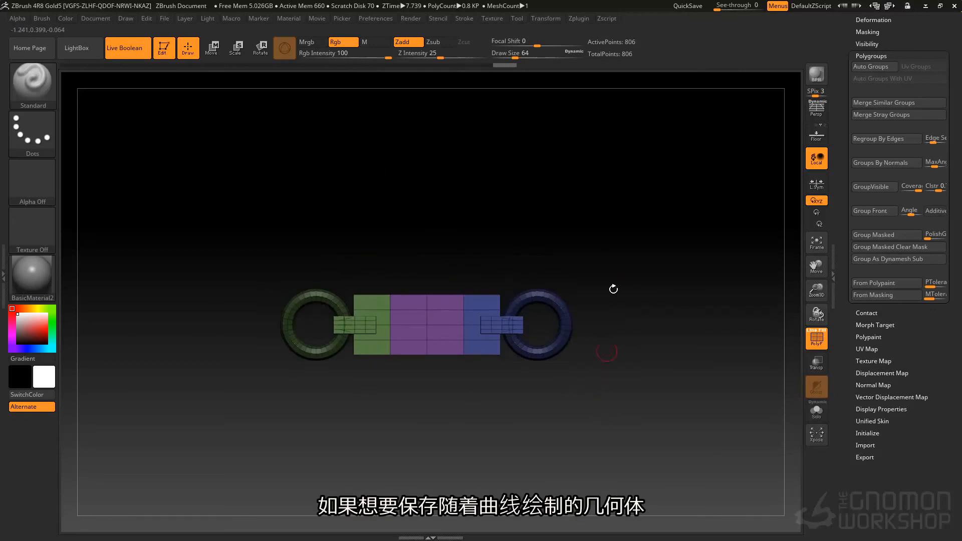
pyautogui.keyDown('alt'); pyautogui.moveTo(610, 319); pyautogui.dragTo(580, 313); pyautogui.keyUp('alt')
pyautogui.moveTo(575, 347)
pyautogui.mouseDown()
pyautogui.moveTo(618, 279)
pyautogui.moveTo(638, 325)
pyautogui.moveTo(601, 295)
pyautogui.moveTo(581, 432)
pyautogui.moveTo(569, 348)
pyautogui.moveTo(203, 400)
pyautogui.mouseUp()
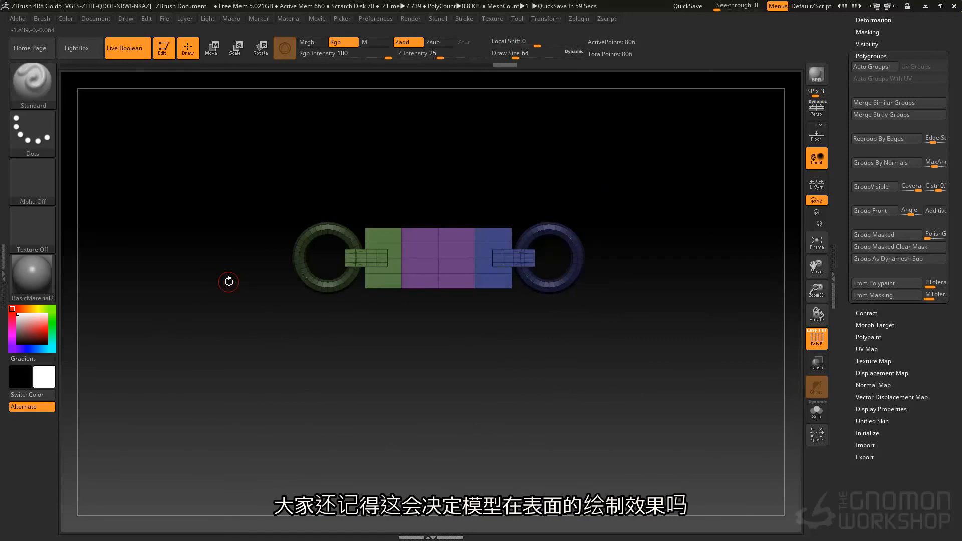
pyautogui.keyDown('alt'); pyautogui.moveTo(596, 233); pyautogui.dragTo(596, 268); pyautogui.keyUp('alt')
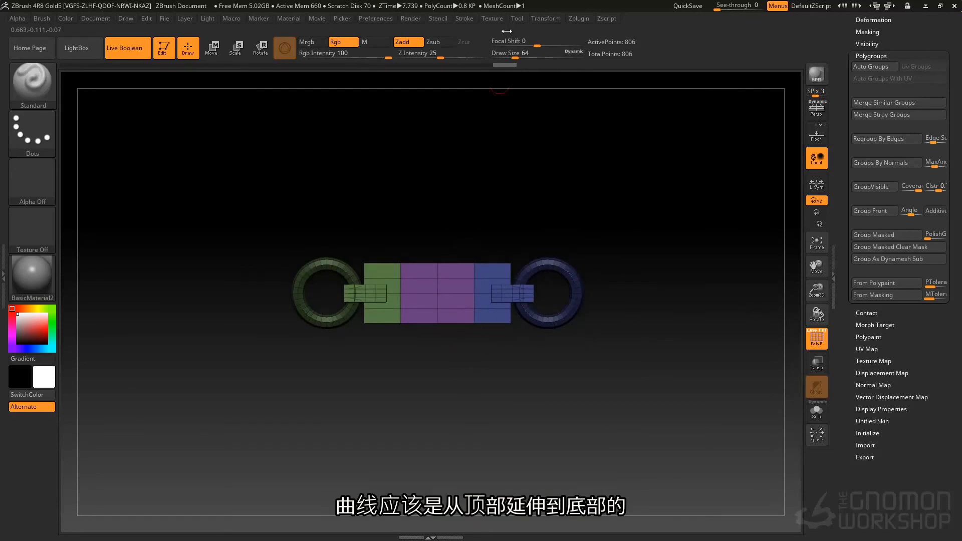
pyautogui.keyDown('shift'); pyautogui.moveTo(493, 419); pyautogui.dragTo(586, 284); pyautogui.keyUp('shift')
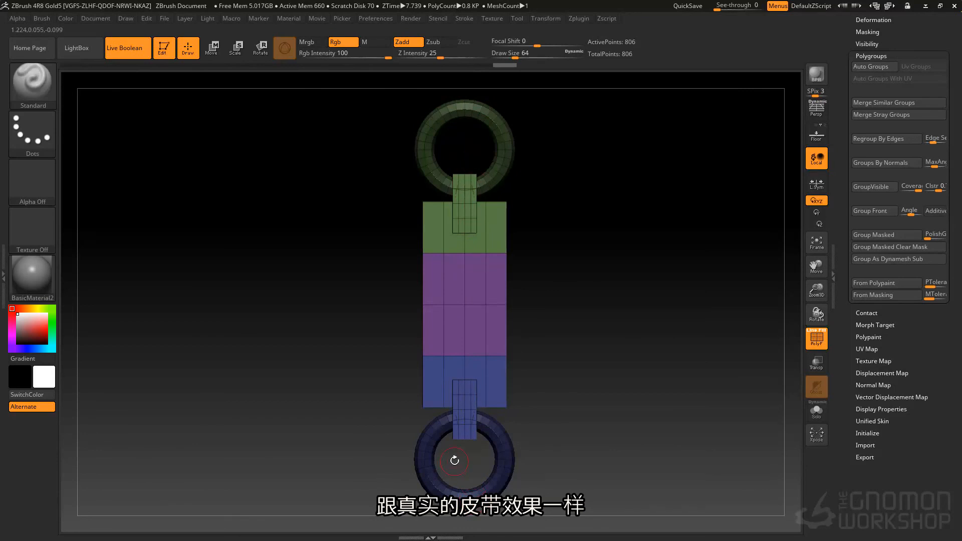
pyautogui.click(43, 19)
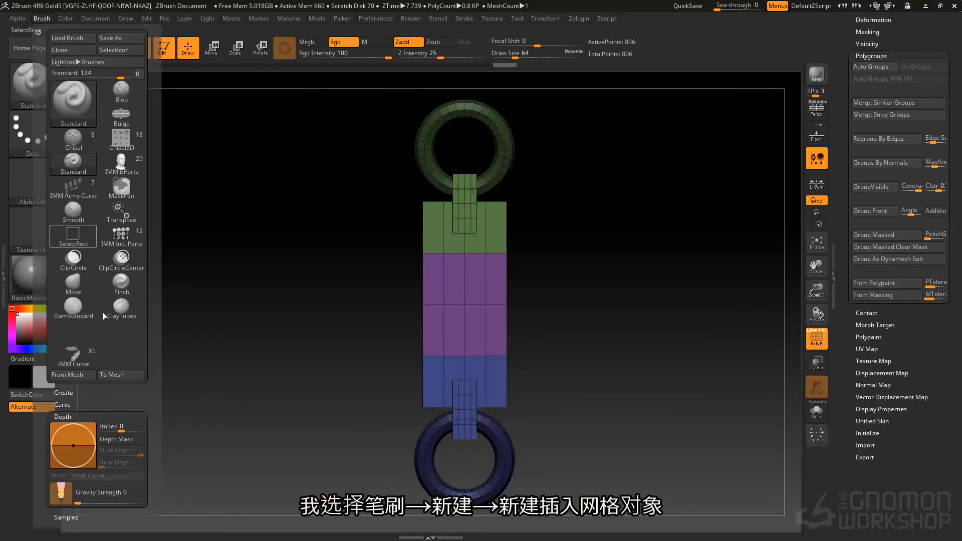
pyautogui.click(78, 390)
pyautogui.click(90, 400)
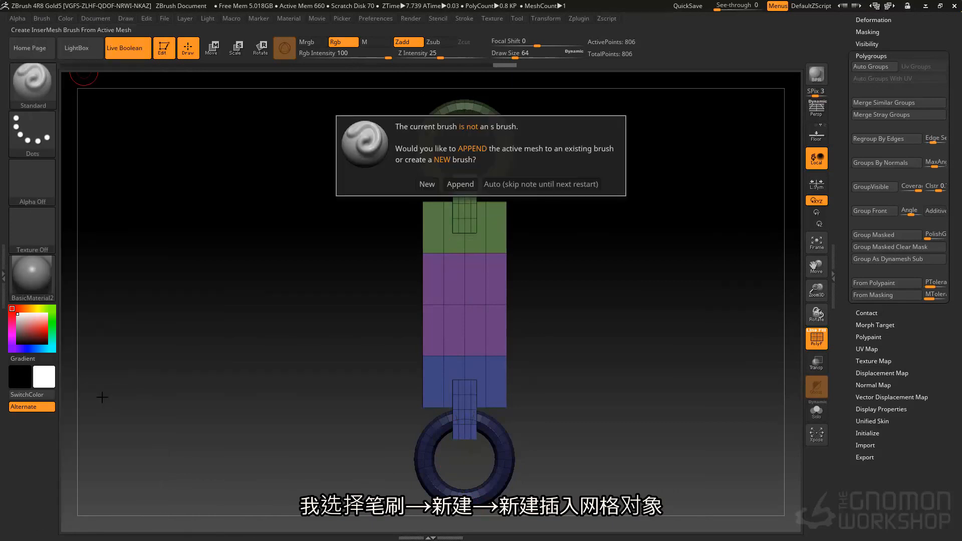
pyautogui.click(428, 185)
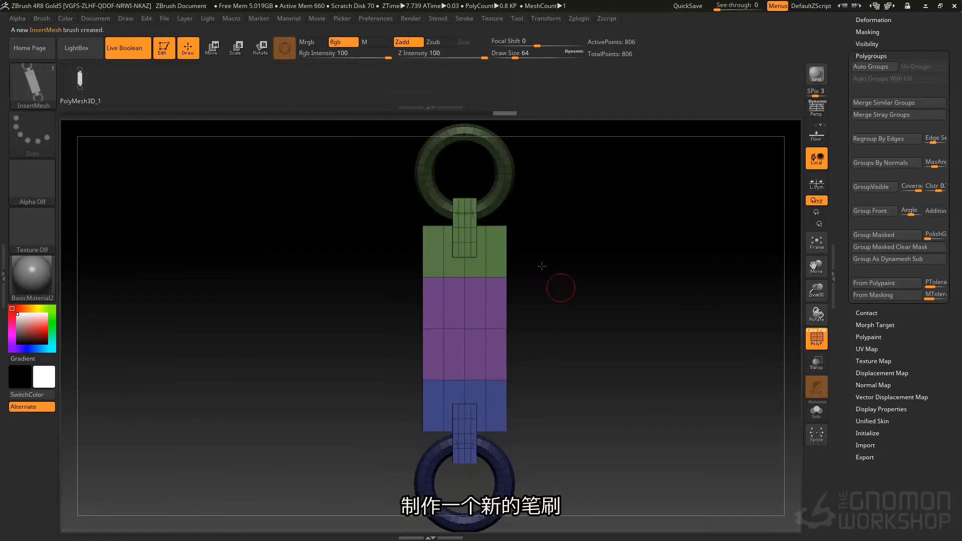
# Step: Test the new brush by inserting one belt diagonally across the model, and undo the insertion
pyautogui.keyDown('alt'); pyautogui.moveTo(536, 298); pyautogui.dragTo(472, 226); pyautogui.keyUp('alt')
pyautogui.moveTo(413, 248); pyautogui.dragTo(582, 315)
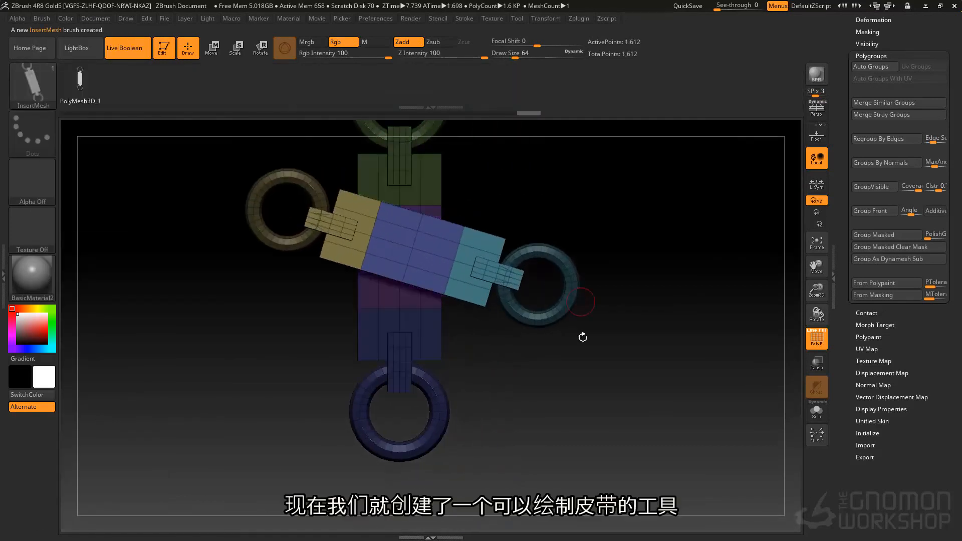
pyautogui.moveTo(494, 344); pyautogui.dragTo(478, 368)
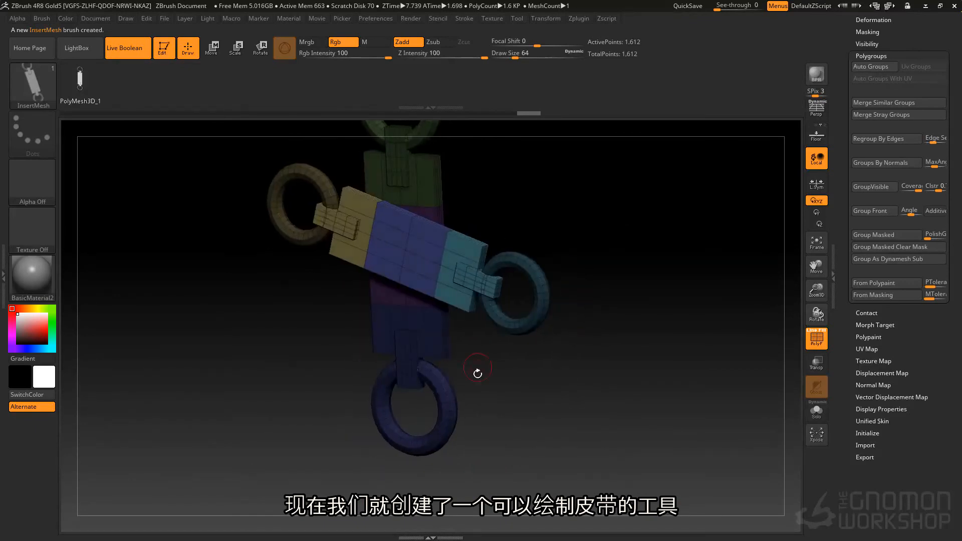
pyautogui.hotkey('ctrl', 'z')
# Step: Turn on Curve Mode for the brush and draw a long arching curve starting from the belt's side
pyautogui.keyDown('alt'); pyautogui.moveTo(472, 320); pyautogui.dragTo(450, 276); pyautogui.keyUp('alt')
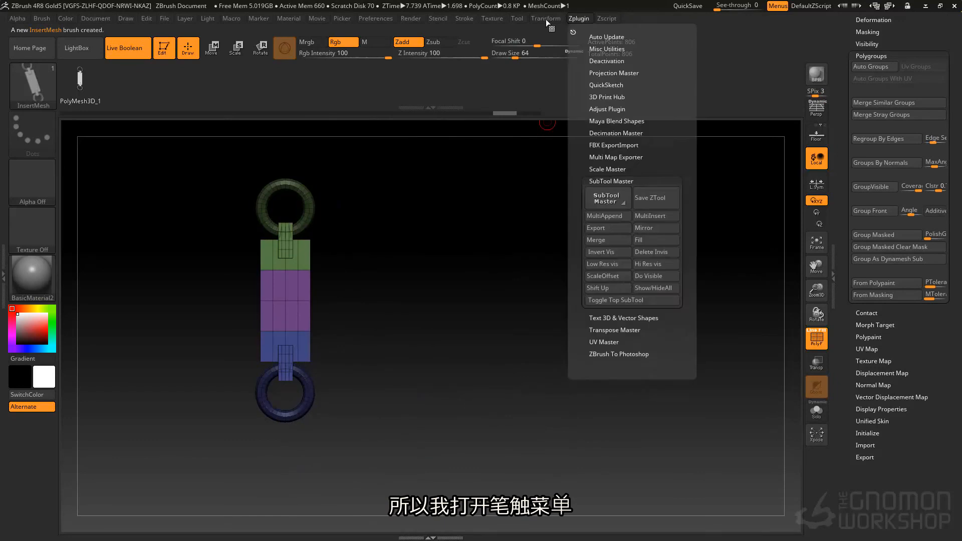
pyautogui.click(462, 32)
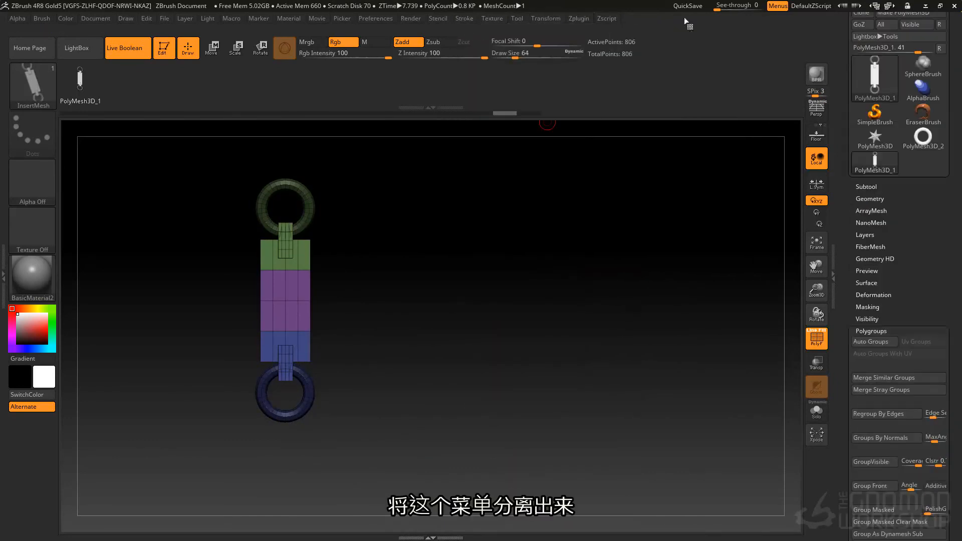
pyautogui.moveTo(907, 269); pyautogui.dragTo(897, 334)
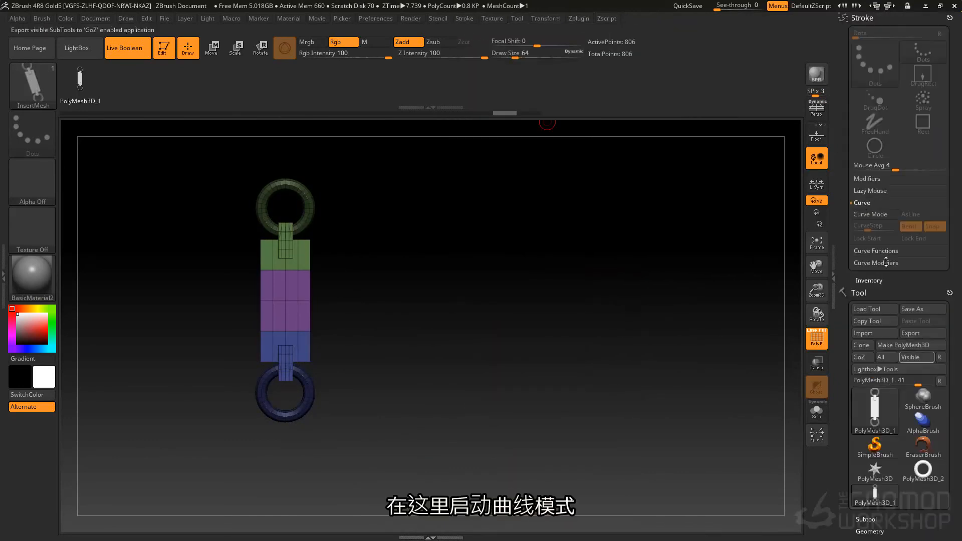
pyautogui.click(869, 216)
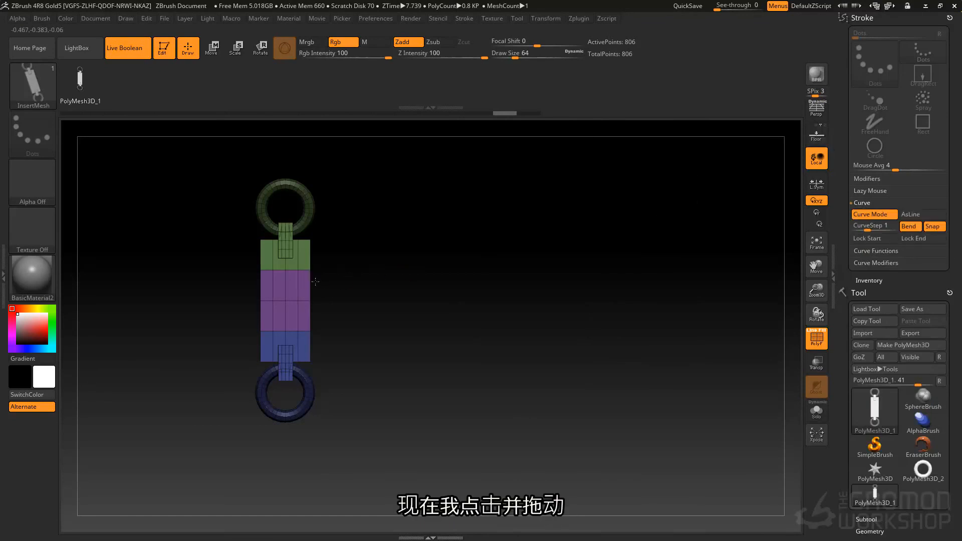
pyautogui.click(784, 392)
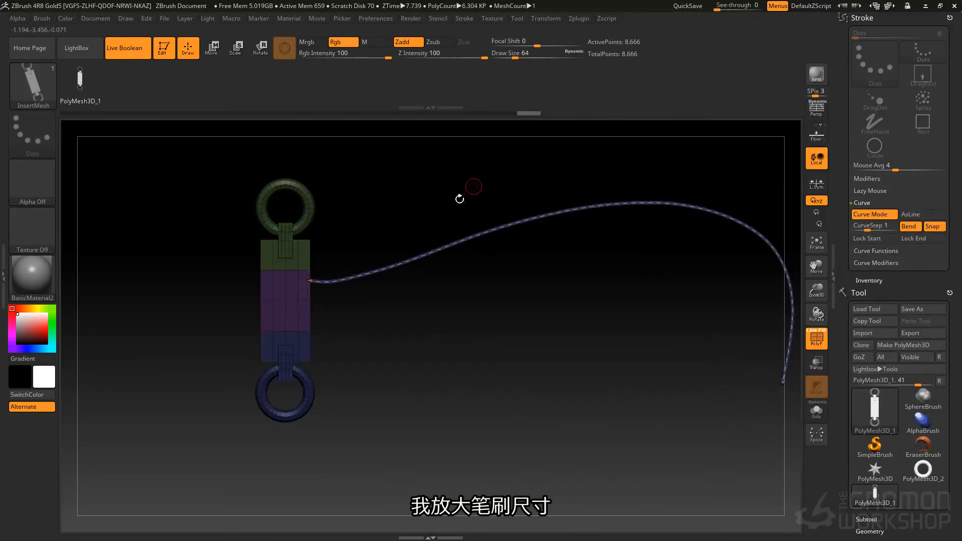
# Step: Set the draw size to 468 and update the drawn curve with it
pyautogui.press('space')
pyautogui.moveTo(448, 185); pyautogui.dragTo(480, 185)
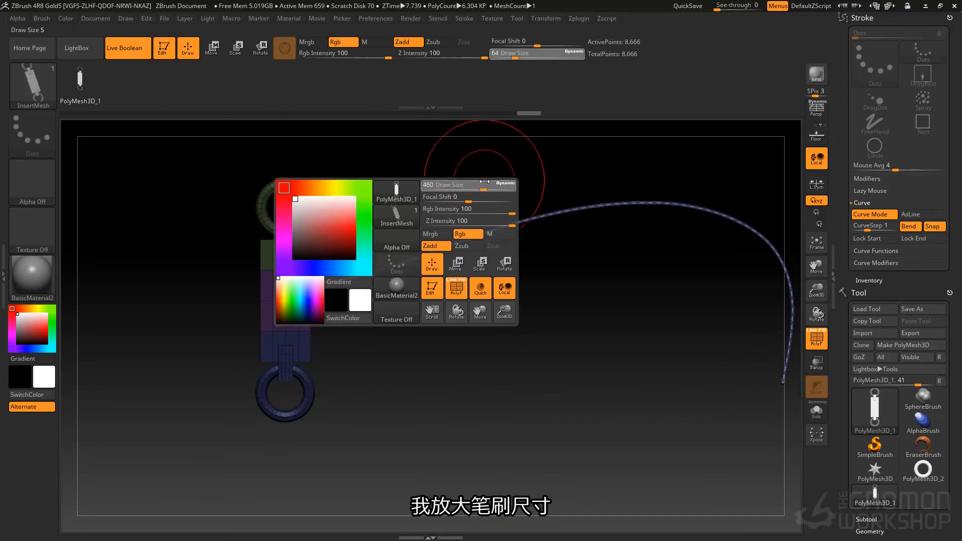
pyautogui.click(527, 219)
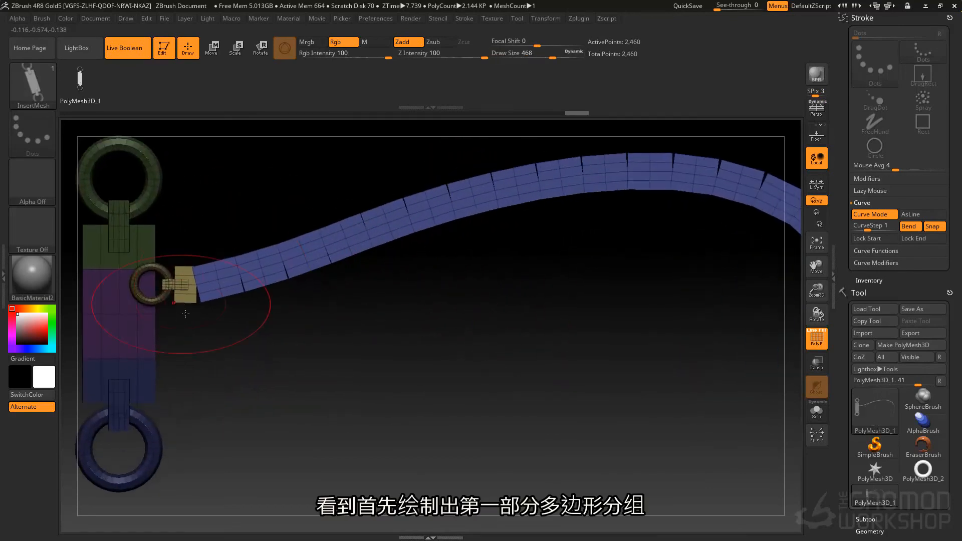
# Step: Examine the start, repeating middle and end sections of the belt along the curve
pyautogui.keyDown('alt'); pyautogui.moveTo(186, 314); pyautogui.dragTo(150, 317); pyautogui.keyUp('alt')
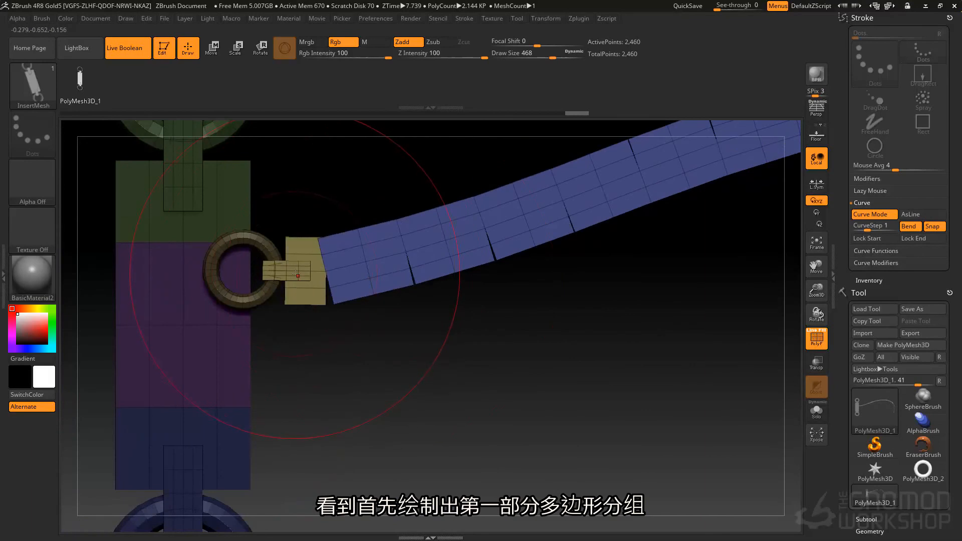
pyautogui.keyDown('alt'); pyautogui.moveTo(451, 308); pyautogui.dragTo(213, 379); pyautogui.keyUp('alt')
pyautogui.keyDown('alt'); pyautogui.moveTo(475, 279); pyautogui.dragTo(273, 331); pyautogui.keyUp('alt')
pyautogui.keyDown('alt'); pyautogui.moveTo(596, 357); pyautogui.dragTo(321, 373); pyautogui.keyUp('alt')
pyautogui.keyDown('alt'); pyautogui.moveTo(593, 367); pyautogui.dragTo(427, 215); pyautogui.keyUp('alt')
pyautogui.keyDown('alt'); pyautogui.moveTo(505, 301); pyautogui.dragTo(505, 155); pyautogui.keyUp('alt')
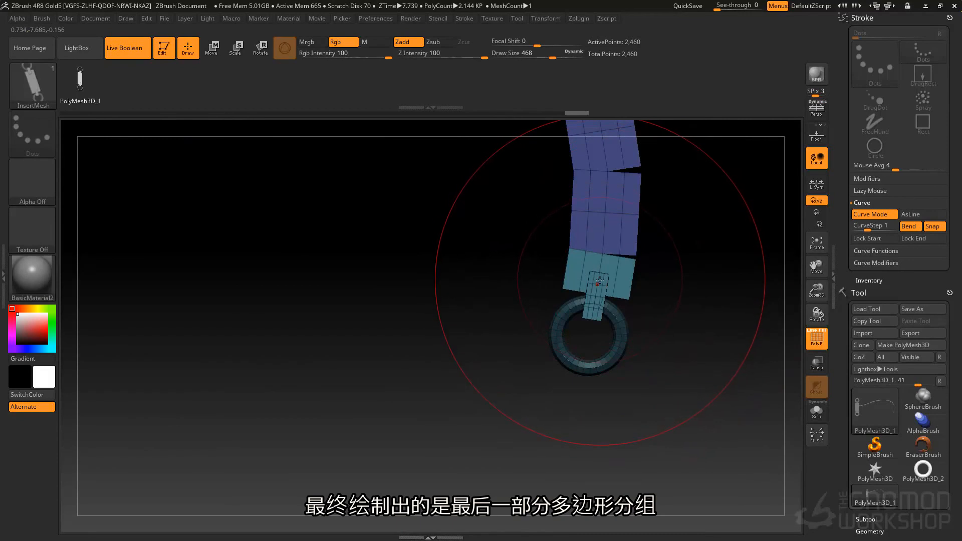
pyautogui.keyDown('alt'); pyautogui.moveTo(657, 339); pyautogui.dragTo(312, 274); pyautogui.keyUp('alt')
pyautogui.keyDown('alt'); pyautogui.moveTo(644, 358); pyautogui.dragTo(617, 328); pyautogui.keyUp('alt')
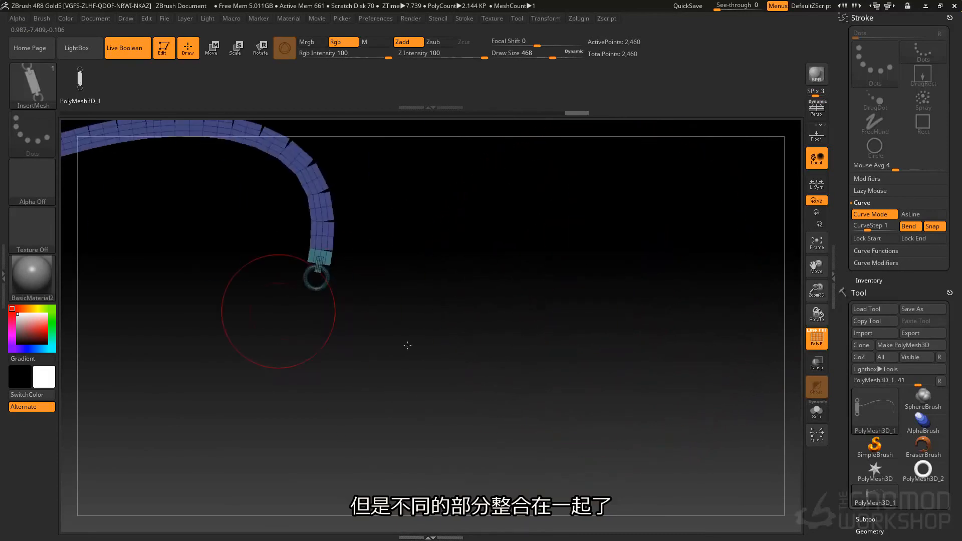
pyautogui.keyDown('alt'); pyautogui.moveTo(320, 327); pyautogui.dragTo(647, 390); pyautogui.keyUp('alt')
pyautogui.keyDown('alt'); pyautogui.moveTo(393, 341); pyautogui.dragTo(526, 317); pyautogui.keyUp('alt')
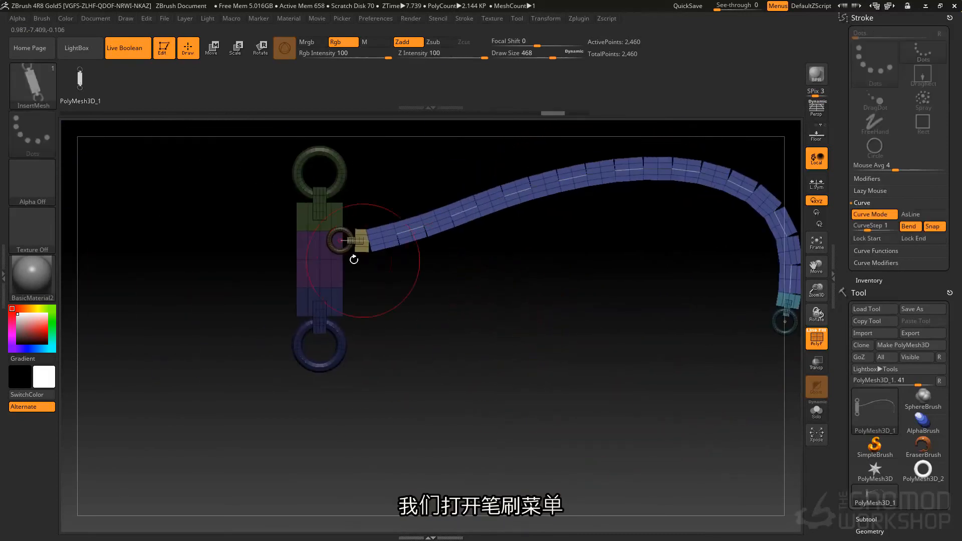
# Step: Enable Weld Points alongside Tri Parts in the brush modifiers and update the belt curve with them
pyautogui.keyDown('alt'); pyautogui.moveTo(413, 278); pyautogui.dragTo(389, 346); pyautogui.keyUp('alt')
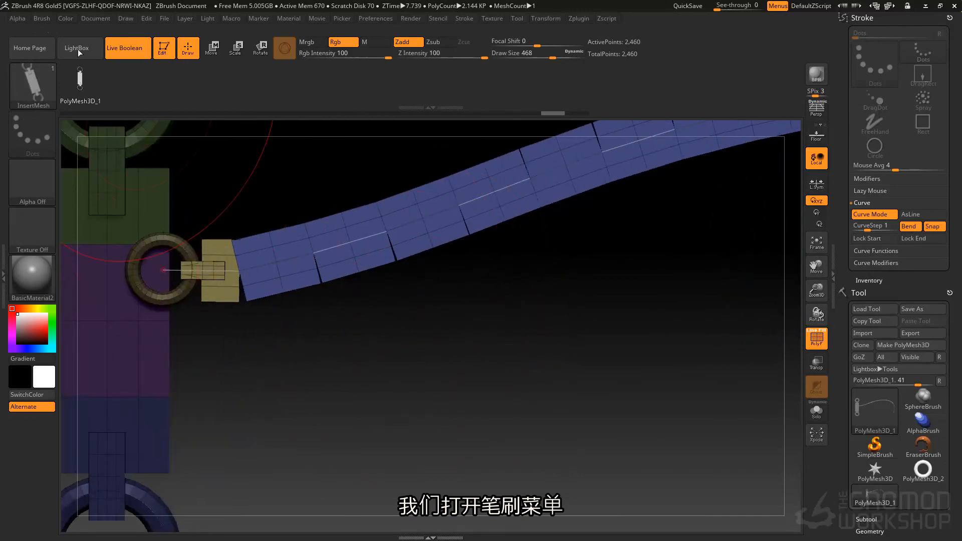
pyautogui.click(42, 19)
pyautogui.scroll(-5, 89, 315)
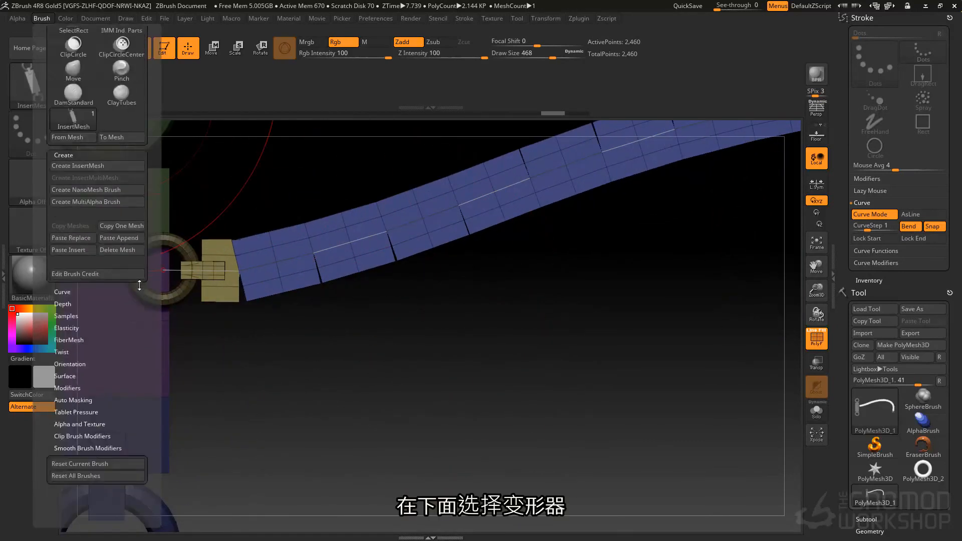
pyautogui.click(80, 309)
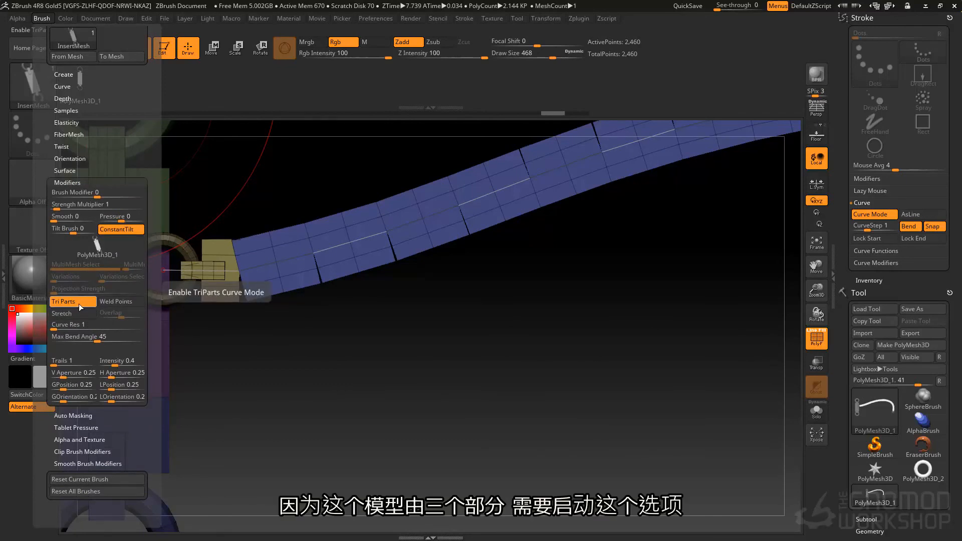
pyautogui.click(120, 302)
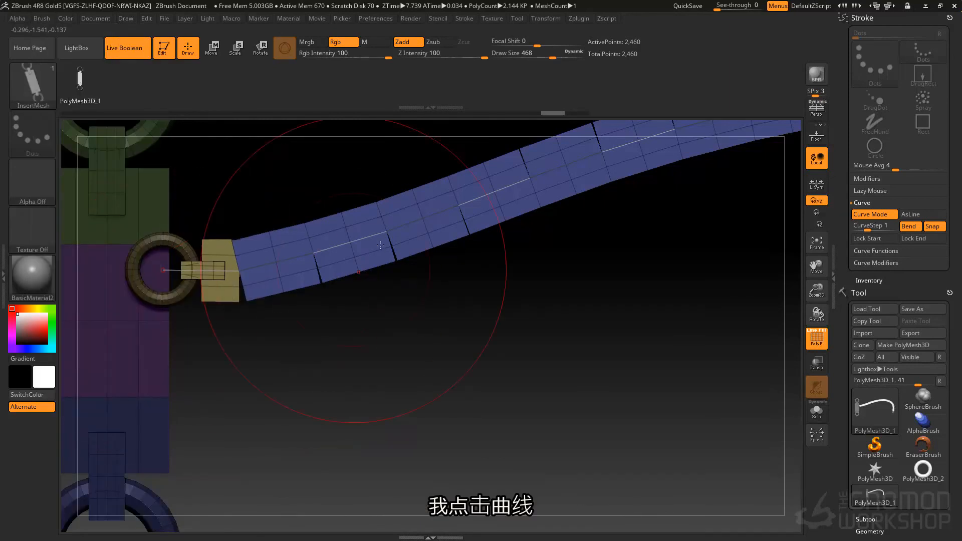
pyautogui.click(355, 215)
pyautogui.keyDown('alt'); pyautogui.moveTo(416, 307); pyautogui.dragTo(357, 259); pyautogui.keyUp('alt')
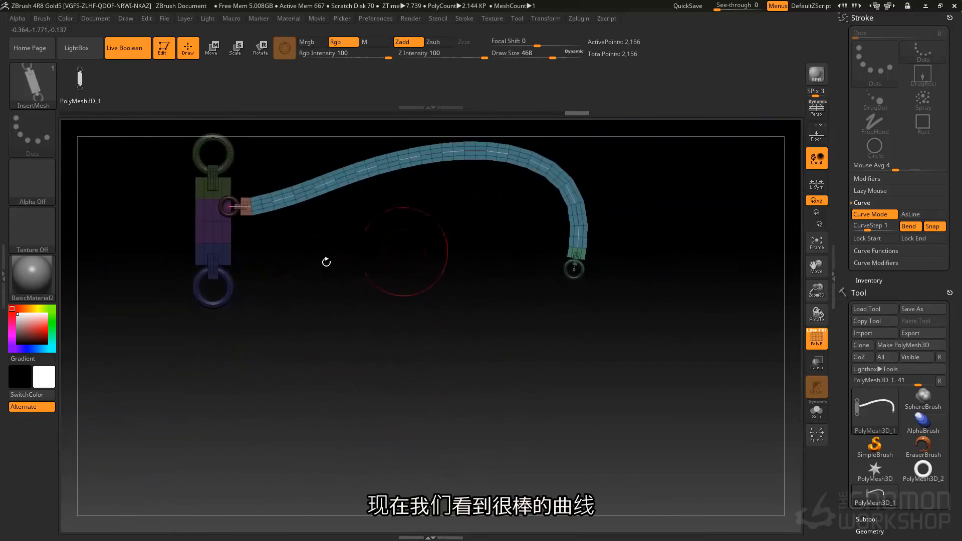
# Step: Pull the end of the welded belt curve outward into an S shape and check its end ring
pyautogui.moveTo(612, 436); pyautogui.dragTo(611, 421)
pyautogui.keyDown('alt'); pyautogui.moveTo(555, 301); pyautogui.dragTo(591, 341); pyautogui.keyUp('alt')
pyautogui.moveTo(451, 316); pyautogui.dragTo(458, 299)
pyautogui.keyDown('alt'); pyautogui.moveTo(560, 372); pyautogui.dragTo(539, 326); pyautogui.keyUp('alt')
pyautogui.keyDown('alt'); pyautogui.moveTo(600, 437); pyautogui.dragTo(450, 315); pyautogui.keyUp('alt')
pyautogui.keyDown('alt'); pyautogui.moveTo(549, 391); pyautogui.dragTo(417, 285); pyautogui.keyUp('alt')
pyautogui.keyDown('alt'); pyautogui.moveTo(539, 304); pyautogui.dragTo(473, 281); pyautogui.keyUp('alt')
pyautogui.keyDown('alt'); pyautogui.moveTo(543, 281); pyautogui.dragTo(570, 318); pyautogui.keyUp('alt')
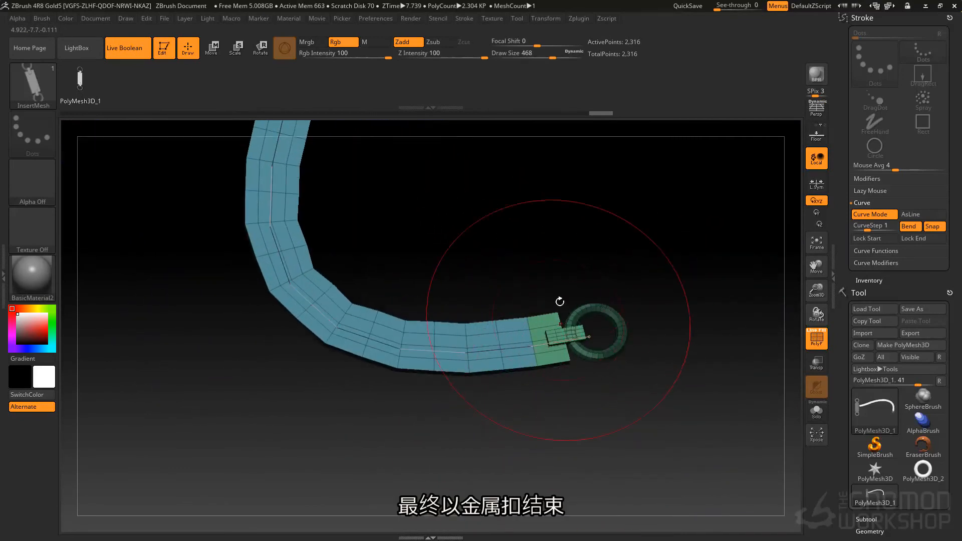
# Step: Load PolySphere.ZTL and delete its lower subdivision levels
pyautogui.click(99, 56)
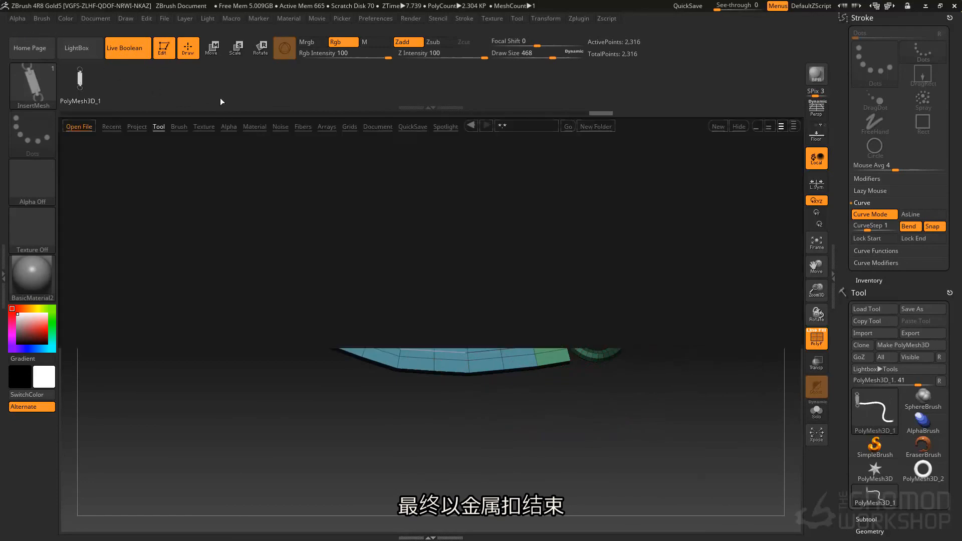
pyautogui.doubleClick(306, 158)
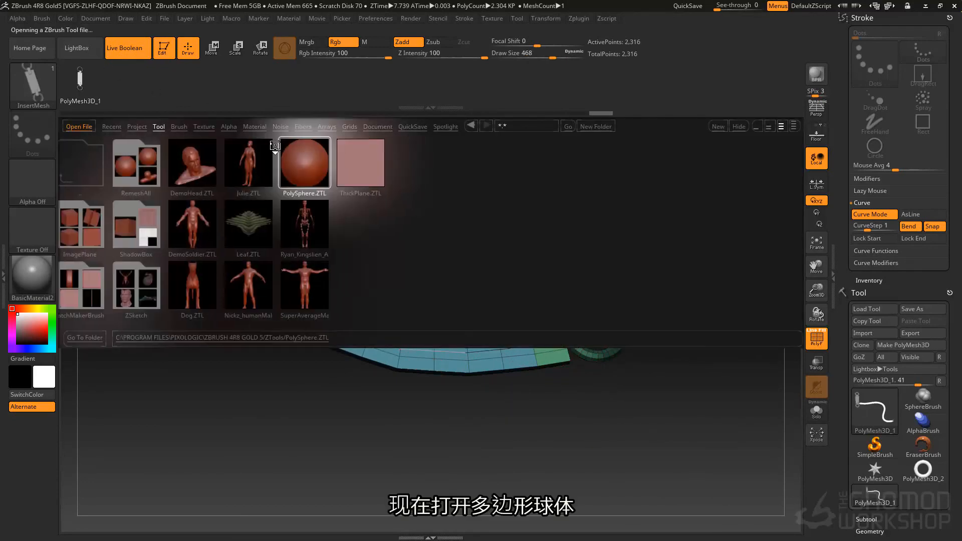
pyautogui.moveTo(889, 282); pyautogui.dragTo(915, 123)
pyautogui.click(879, 268)
pyautogui.click(878, 302)
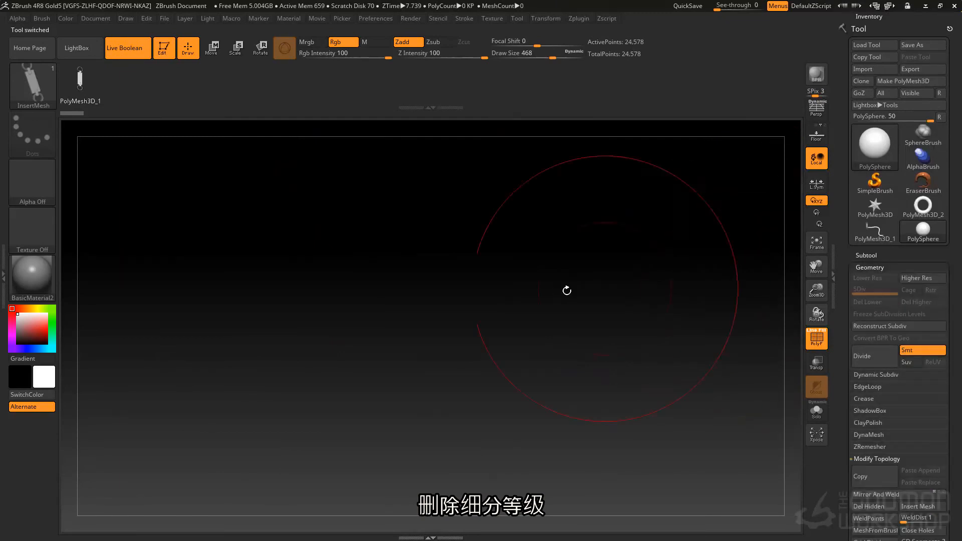
pyautogui.moveTo(558, 311); pyautogui.dragTo(516, 302)
# Step: Set the draw size to 145 and draw a belt curve down across the sphere's front
pyautogui.moveTo(468, 256); pyautogui.dragTo(447, 256)
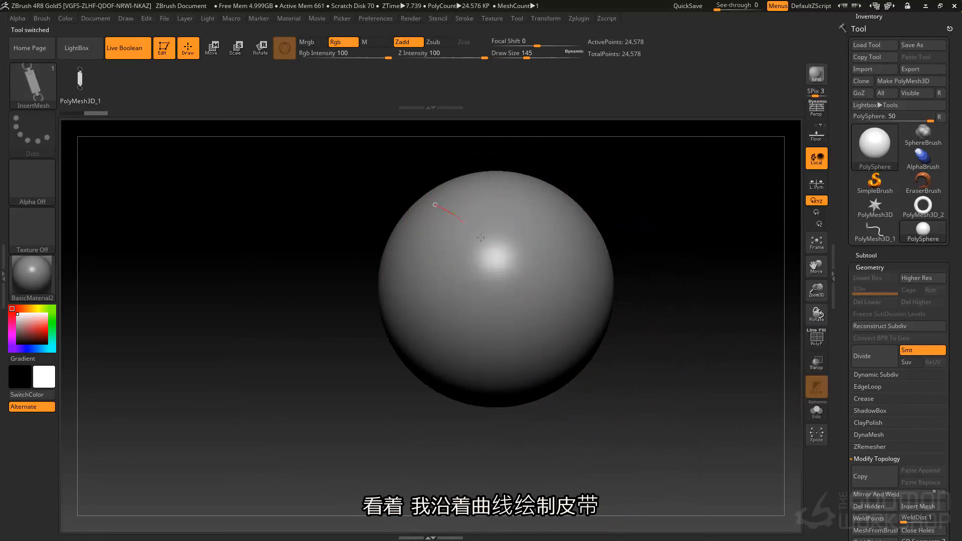
pyautogui.moveTo(522, 380); pyautogui.dragTo(524, 389)
pyautogui.moveTo(504, 264)
pyautogui.mouseDown(button='right')
pyautogui.moveTo(455, 247)
pyautogui.moveTo(532, 228)
pyautogui.mouseUp(button='right')
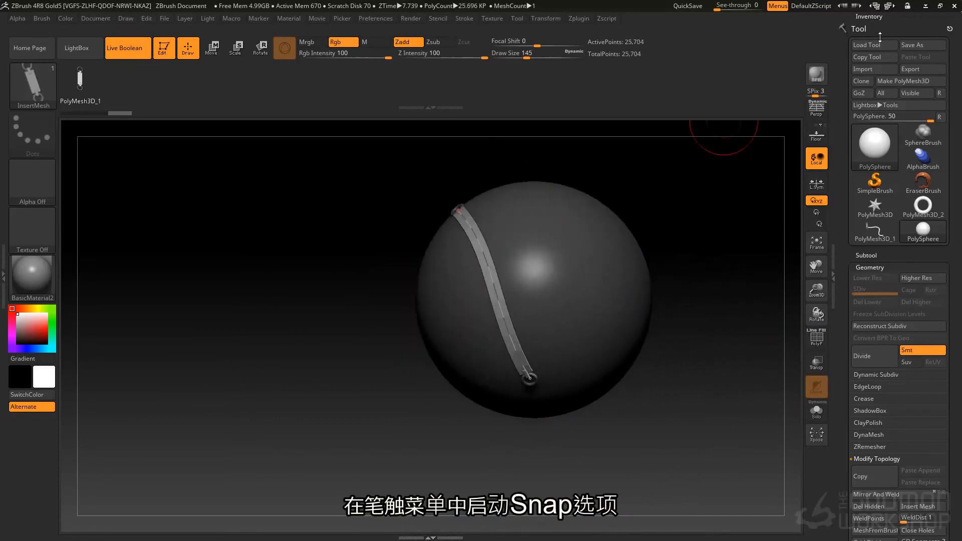
# Step: With Snap on for the curve, move the belt's end to a new spot on the sphere's surface
pyautogui.moveTo(880, 29); pyautogui.dragTo(893, 158)
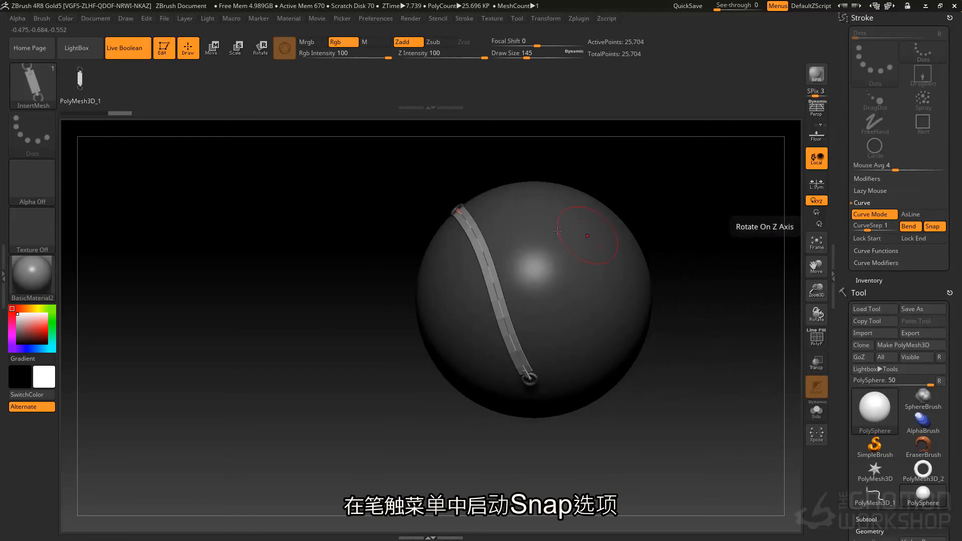
pyautogui.moveTo(604, 373); pyautogui.dragTo(594, 382)
pyautogui.moveTo(566, 251); pyautogui.dragTo(595, 346, button='right')
pyautogui.keyDown('alt'); pyautogui.moveTo(552, 292); pyautogui.dragTo(555, 322, button='right'); pyautogui.keyUp('alt')
pyautogui.moveTo(528, 280); pyautogui.dragTo(451, 243, button='right')
pyautogui.keyDown('alt'); pyautogui.moveTo(458, 288); pyautogui.dragTo(476, 231, button='right'); pyautogui.keyUp('alt')
pyautogui.keyDown('alt'); pyautogui.moveTo(531, 304); pyautogui.dragTo(546, 275, button='right'); pyautogui.keyUp('alt')
pyautogui.moveTo(545, 274)
pyautogui.keyDown('alt'); pyautogui.mouseDown(button='right')
pyautogui.moveTo(467, 257)
pyautogui.moveTo(501, 245)
pyautogui.mouseUp(button='right'); pyautogui.keyUp('alt')
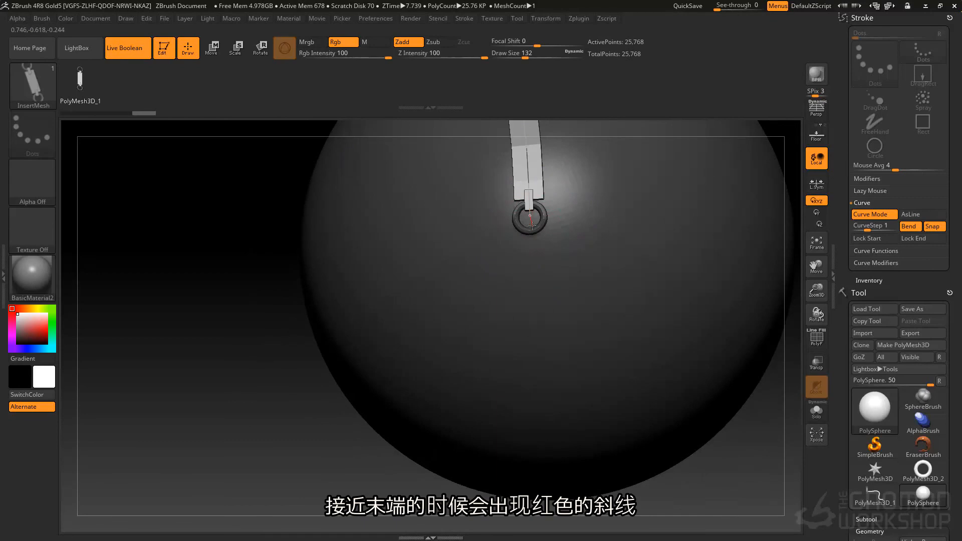
# Step: Extend the belt curve further around the sphere so it runs over the top and down the opposite side
pyautogui.moveTo(559, 270); pyautogui.dragTo(559, 361)
pyautogui.moveTo(630, 420); pyautogui.dragTo(596, 415)
pyautogui.moveTo(601, 443)
pyautogui.keyDown('ctrl'); pyautogui.mouseDown(button='right')
pyautogui.moveTo(580, 303)
pyautogui.moveTo(694, 259)
pyautogui.mouseUp(button='right'); pyautogui.keyUp('ctrl')
pyautogui.moveTo(695, 260); pyautogui.dragTo(611, 261, button='right')
pyautogui.keyDown('alt'); pyautogui.moveTo(611, 261); pyautogui.dragTo(439, 224, button='right'); pyautogui.keyUp('alt')
pyautogui.moveTo(517, 331); pyautogui.dragTo(505, 359)
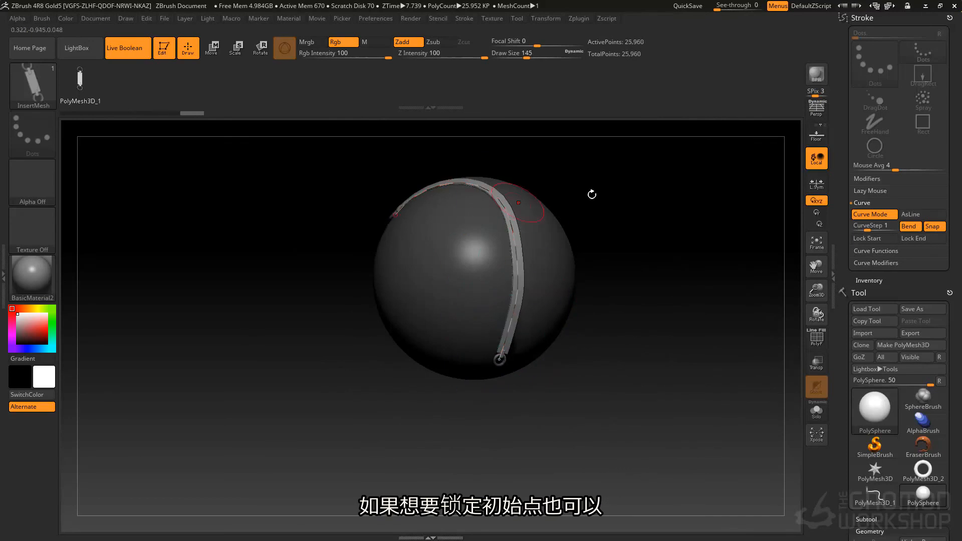
# Step: Turn on Lock Start for the belt curve
pyautogui.moveTo(532, 202); pyautogui.dragTo(689, 149, button='right')
pyautogui.click(886, 240)
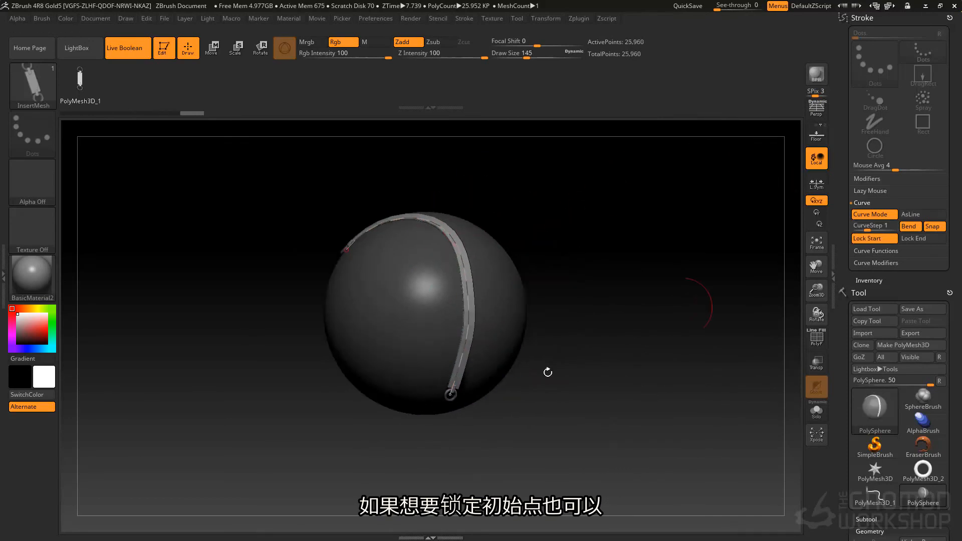
# Step: Pull the belt's free end off the sphere so the belt hangs below its locked start point
pyautogui.moveTo(454, 396)
pyautogui.mouseDown()
pyautogui.moveTo(451, 376)
pyautogui.moveTo(584, 180)
pyautogui.moveTo(476, 351)
pyautogui.moveTo(576, 300)
pyautogui.moveTo(622, 236)
pyautogui.moveTo(615, 185)
pyautogui.moveTo(628, 223)
pyautogui.mouseUp()
pyautogui.moveTo(558, 286)
pyautogui.mouseDown()
pyautogui.moveTo(597, 225)
pyautogui.moveTo(452, 125)
pyautogui.mouseUp()
pyautogui.keyDown('alt'); pyautogui.moveTo(452, 125); pyautogui.dragTo(490, 122); pyautogui.keyUp('alt')
pyautogui.moveTo(584, 387); pyautogui.dragTo(525, 400)
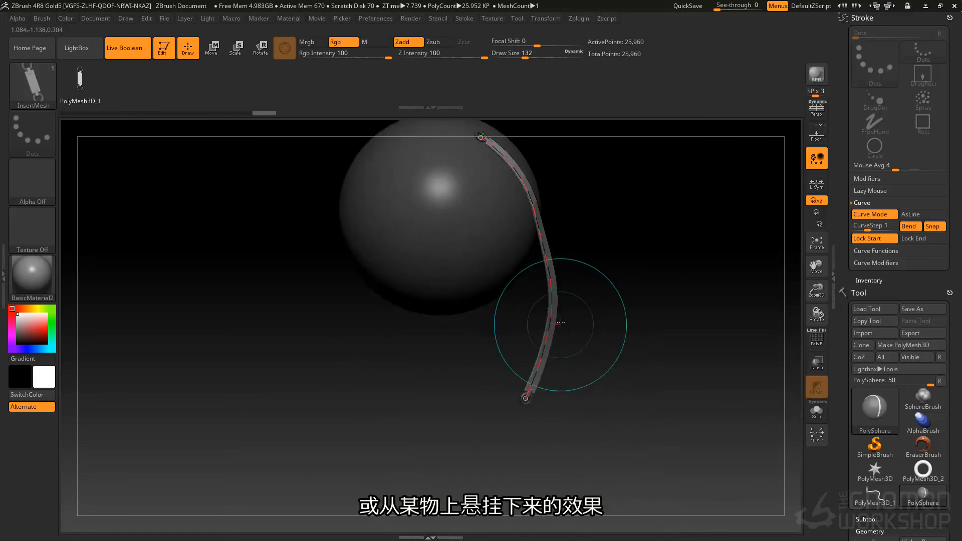
# Step: Swing the hanging belt's free end back and forth around the locked start point, leaving it hanging beside the sphere
pyautogui.moveTo(559, 308)
pyautogui.mouseDown()
pyautogui.moveTo(521, 325)
pyautogui.moveTo(495, 385)
pyautogui.moveTo(510, 397)
pyautogui.moveTo(484, 407)
pyautogui.mouseUp()
pyautogui.moveTo(422, 359)
pyautogui.mouseDown()
pyautogui.moveTo(756, 213)
pyautogui.moveTo(466, 295)
pyautogui.moveTo(722, 220)
pyautogui.moveTo(565, 379)
pyautogui.mouseUp()
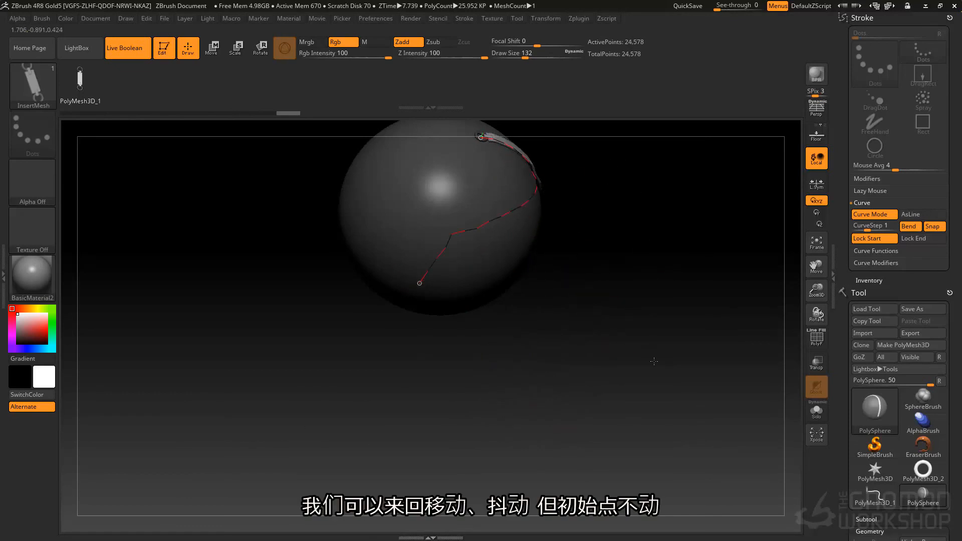
pyautogui.moveTo(569, 540); pyautogui.dragTo(576, 491)
pyautogui.moveTo(534, 353); pyautogui.dragTo(538, 359)
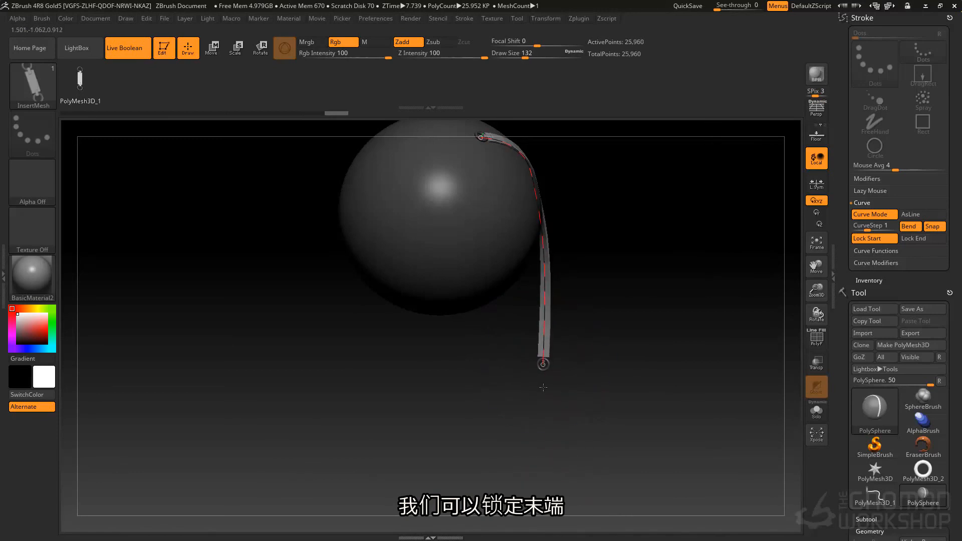
# Step: Turn on Lock End for the curve and pull the belt's middle section sideways between its two locked ends
pyautogui.click(923, 239)
pyautogui.moveTo(608, 239)
pyautogui.mouseDown()
pyautogui.moveTo(471, 216)
pyautogui.moveTo(525, 288)
pyautogui.mouseUp()
pyautogui.hotkey('ctrl', 'z')
pyautogui.moveTo(552, 358); pyautogui.dragTo(542, 346)
pyautogui.moveTo(424, 288)
pyautogui.mouseDown()
pyautogui.moveTo(478, 273)
pyautogui.moveTo(509, 230)
pyautogui.moveTo(505, 177)
pyautogui.moveTo(457, 221)
pyautogui.moveTo(426, 225)
pyautogui.mouseUp()
# Step: Rescale the belt by updating its curve at draw size 234 and again at draw size 154
pyautogui.press('space')
pyautogui.click(467, 249)
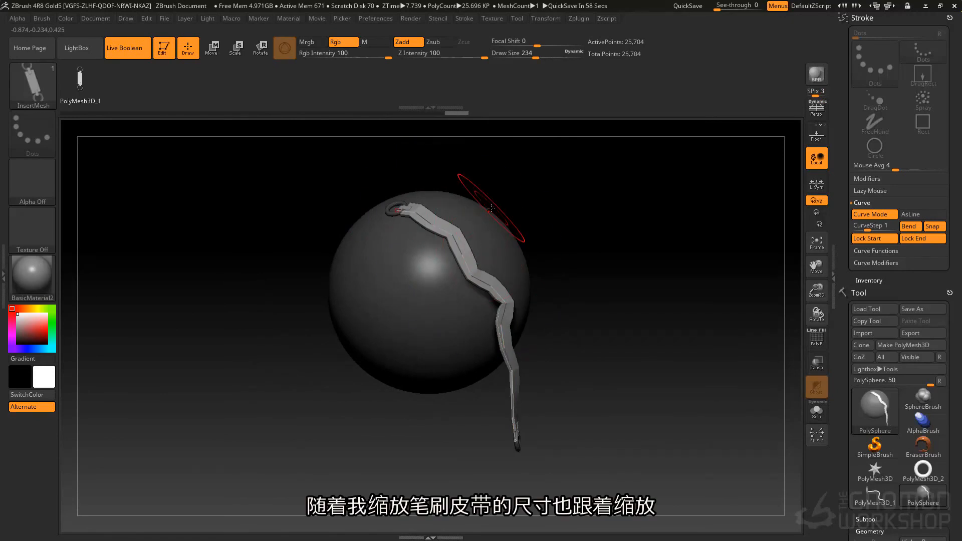
pyautogui.press('space')
pyautogui.moveTo(583, 235)
pyautogui.mouseDown()
pyautogui.moveTo(481, 236)
pyautogui.moveTo(566, 235)
pyautogui.mouseUp()
pyautogui.click(485, 283)
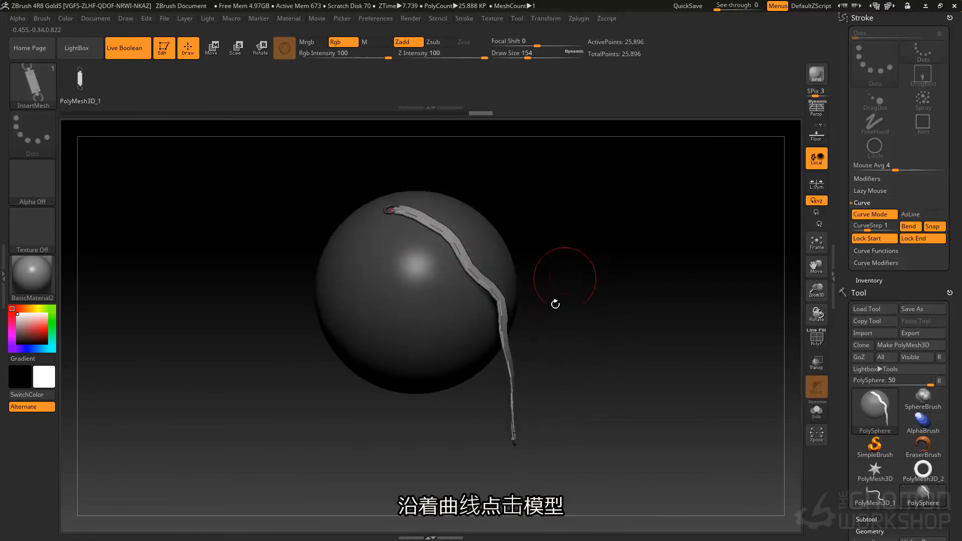
# Step: Bend the belt's middle and upper sections across the sphere while keeping both curve ends locked
pyautogui.press('space')
pyautogui.moveTo(434, 231)
pyautogui.mouseDown()
pyautogui.moveTo(425, 231)
pyautogui.moveTo(442, 248)
pyautogui.mouseUp()
pyautogui.moveTo(459, 250); pyautogui.dragTo(447, 284, button='right')
pyautogui.keyDown('alt'); pyautogui.moveTo(447, 283); pyautogui.dragTo(454, 229, button='right'); pyautogui.keyUp('alt')
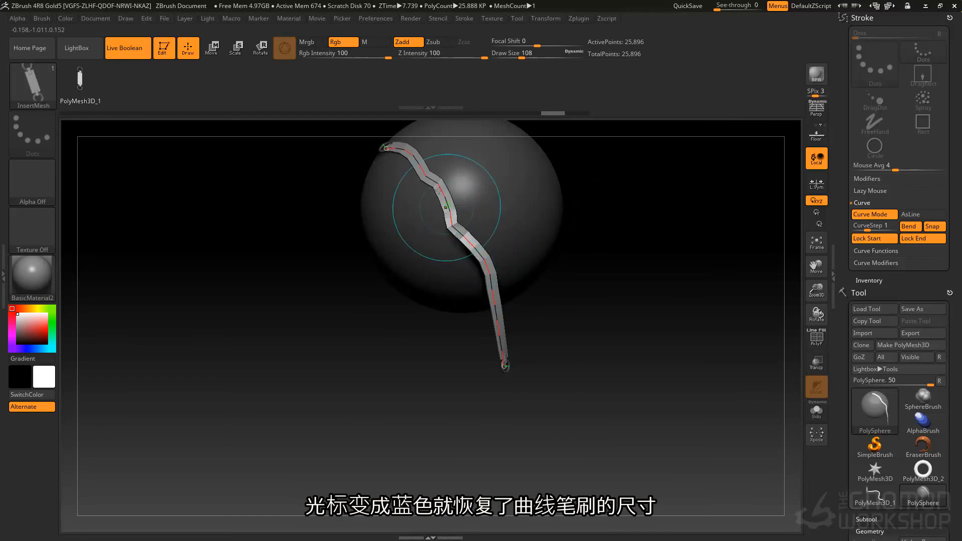
pyautogui.click(474, 294)
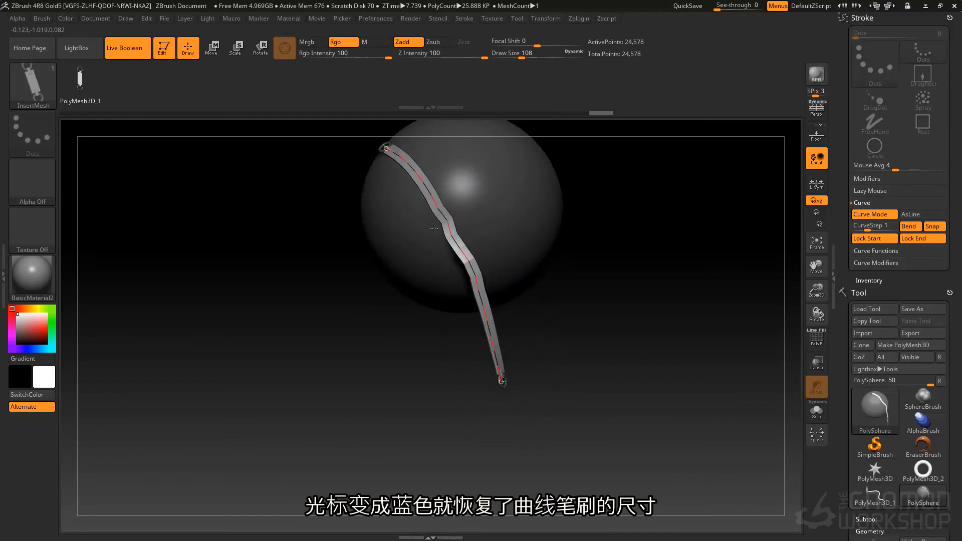
pyautogui.moveTo(420, 184); pyautogui.dragTo(410, 189)
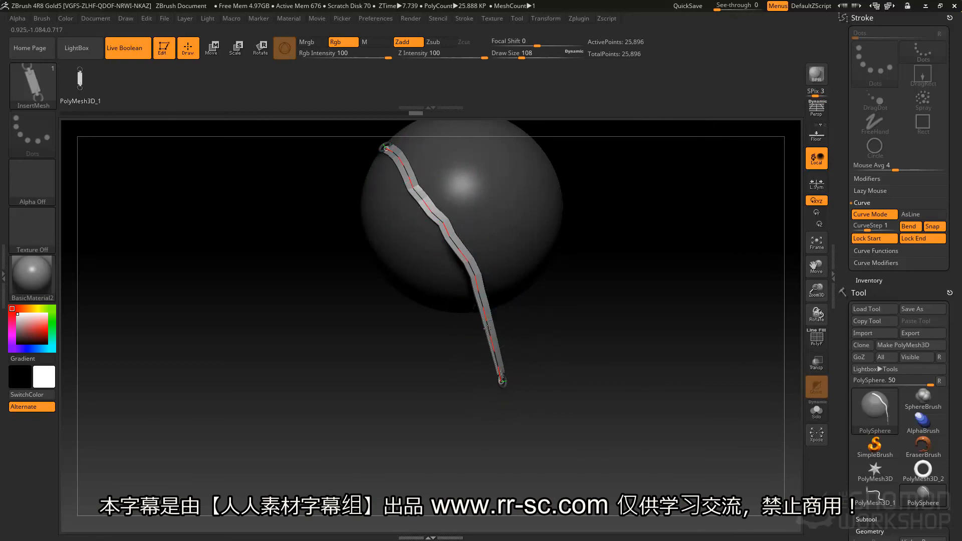
# Step: Reposition the belt's lower end point and shift the sections next to it
pyautogui.moveTo(505, 377); pyautogui.dragTo(504, 373)
pyautogui.moveTo(437, 321)
pyautogui.keyDown('alt'); pyautogui.mouseDown()
pyautogui.moveTo(416, 368)
pyautogui.moveTo(488, 227)
pyautogui.moveTo(516, 203)
pyautogui.moveTo(410, 269)
pyautogui.moveTo(530, 202)
pyautogui.moveTo(460, 249)
pyautogui.mouseUp(); pyautogui.keyUp('alt')
pyautogui.moveTo(571, 332)
pyautogui.mouseDown()
pyautogui.moveTo(593, 256)
pyautogui.moveTo(400, 182)
pyautogui.mouseUp()
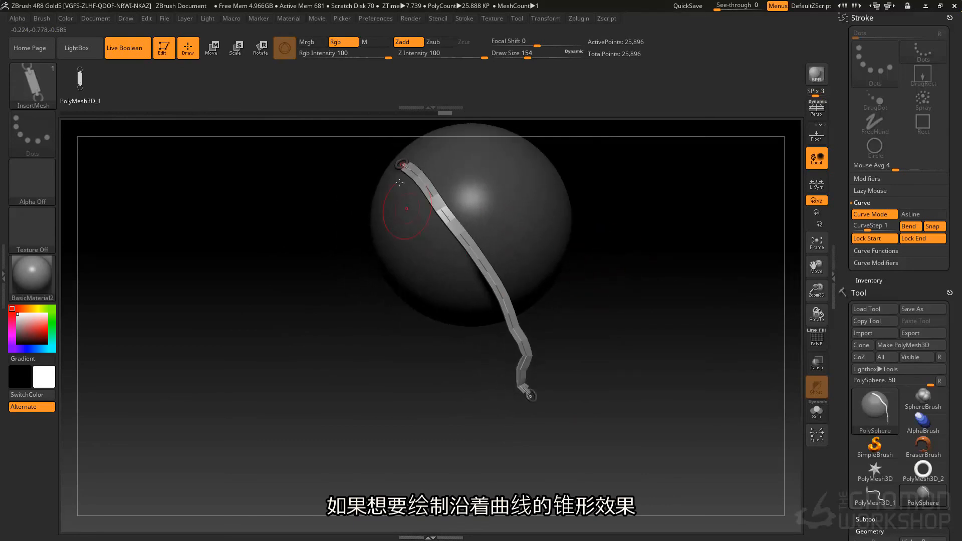
# Step: Enable Size in the curve modifiers, expand the Curve Falloff graph, and update the belt to taper along its length
pyautogui.click(865, 204)
pyautogui.click(880, 225)
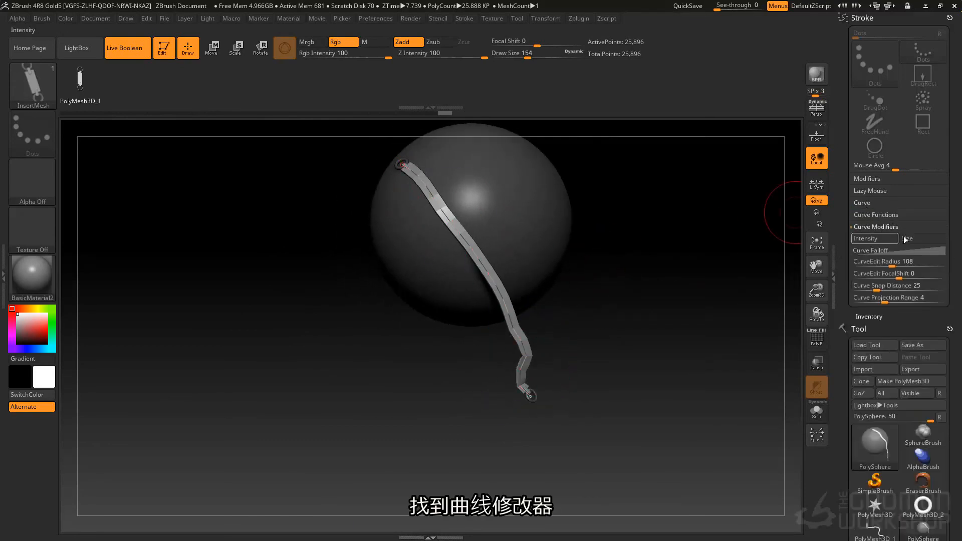
pyautogui.click(918, 249)
pyautogui.moveTo(850, 303); pyautogui.dragTo(850, 217)
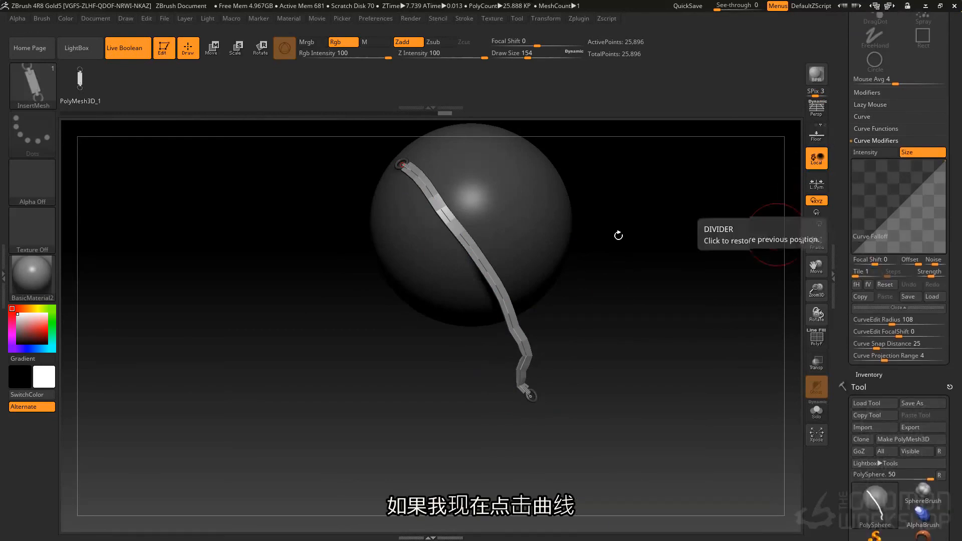
pyautogui.click(490, 281)
pyautogui.moveTo(414, 181)
pyautogui.mouseDown(button='right')
pyautogui.moveTo(428, 191)
pyautogui.moveTo(392, 170)
pyautogui.moveTo(414, 182)
pyautogui.mouseUp(button='right')
pyautogui.keyDown('alt'); pyautogui.moveTo(481, 367); pyautogui.dragTo(483, 296, button='right'); pyautogui.keyUp('alt')
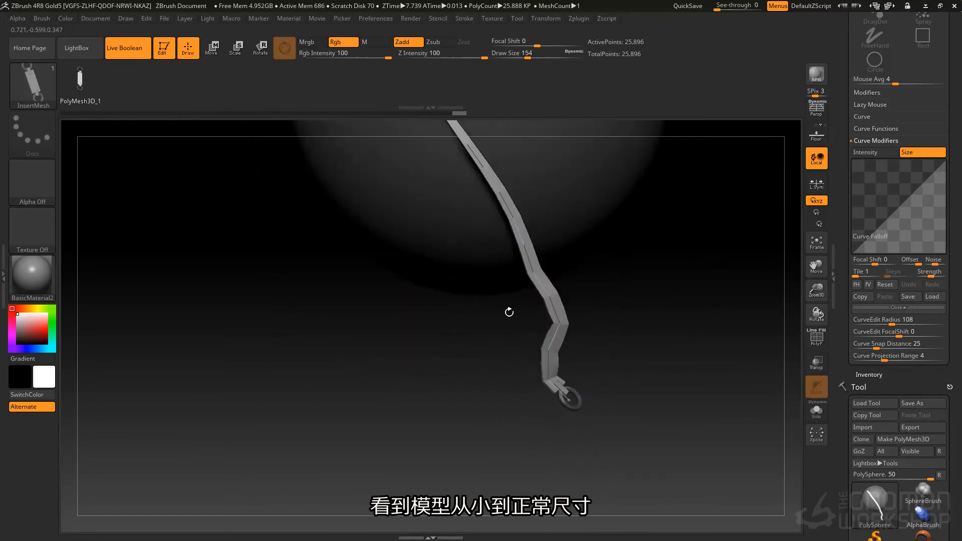
# Step: Raise the starting point of the Curve Falloff graph and update the belt with the gentler taper
pyautogui.moveTo(852, 253); pyautogui.dragTo(851, 188)
pyautogui.keyDown('alt'); pyautogui.moveTo(597, 305); pyautogui.dragTo(597, 383, button='right'); pyautogui.keyUp('alt')
pyautogui.click(546, 365)
pyautogui.keyDown('alt'); pyautogui.moveTo(490, 369); pyautogui.dragTo(569, 522, button='right'); pyautogui.keyUp('alt')
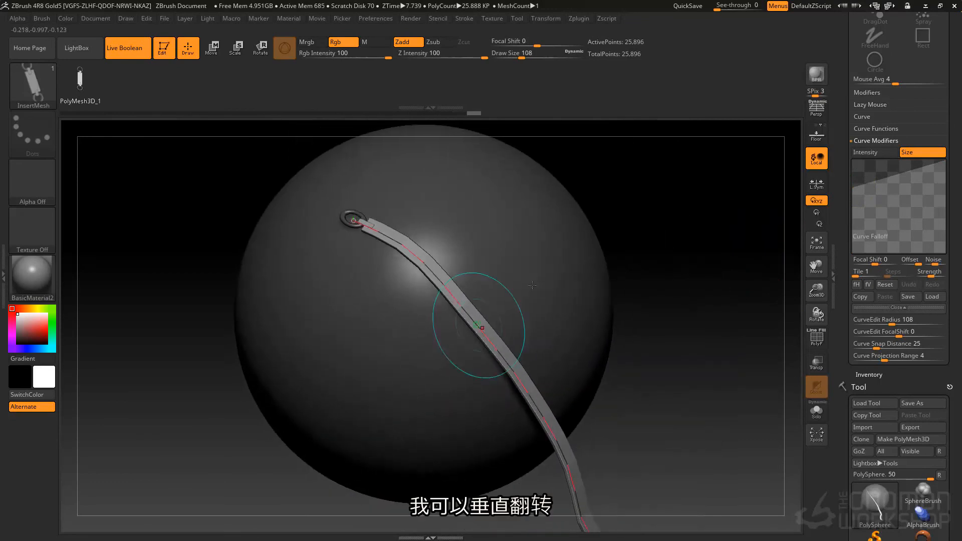
# Step: Flip the Curve Falloff vertically and raise both its end points so the belt narrows from large to small
pyautogui.click(868, 284)
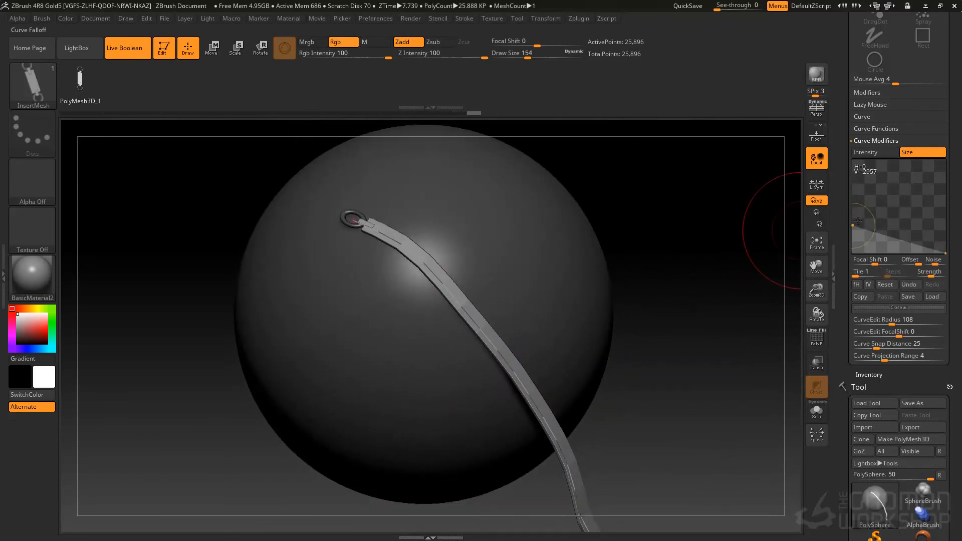
pyautogui.moveTo(945, 253); pyautogui.dragTo(953, 224)
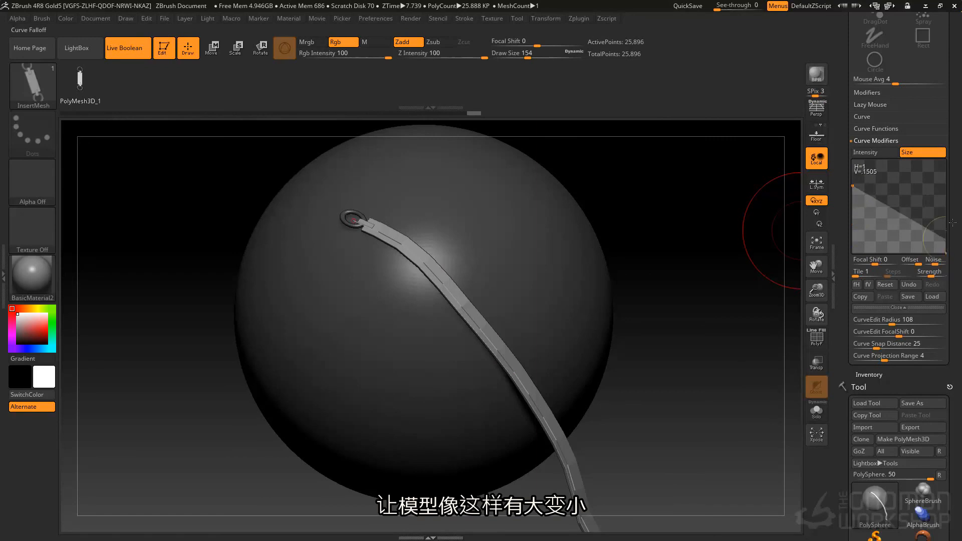
pyautogui.moveTo(483, 322)
pyautogui.mouseDown(button='right')
pyautogui.moveTo(537, 275)
pyautogui.moveTo(525, 299)
pyautogui.moveTo(536, 311)
pyautogui.moveTo(532, 294)
pyautogui.moveTo(518, 299)
pyautogui.moveTo(526, 348)
pyautogui.moveTo(549, 244)
pyautogui.moveTo(502, 346)
pyautogui.moveTo(476, 321)
pyautogui.moveTo(558, 283)
pyautogui.moveTo(489, 296)
pyautogui.moveTo(414, 291)
pyautogui.moveTo(501, 193)
pyautogui.moveTo(546, 226)
pyautogui.mouseUp(button='right')
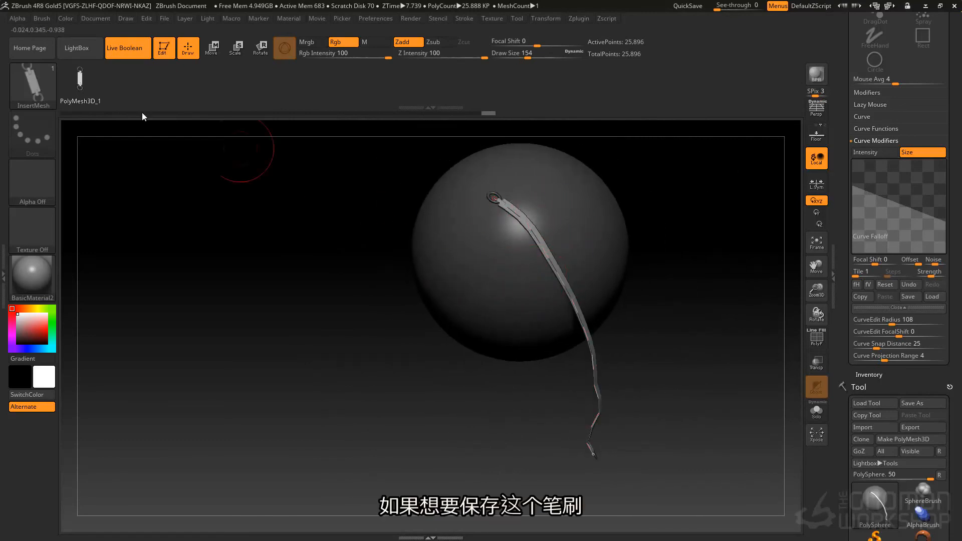
# Step: Open the brush commands for saving the custom belt brush as a file
pyautogui.click(42, 19)
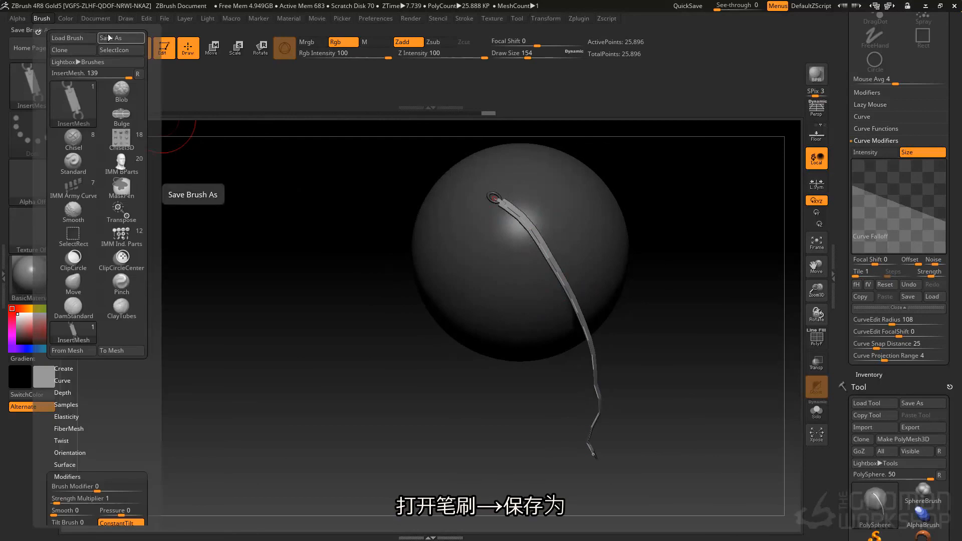